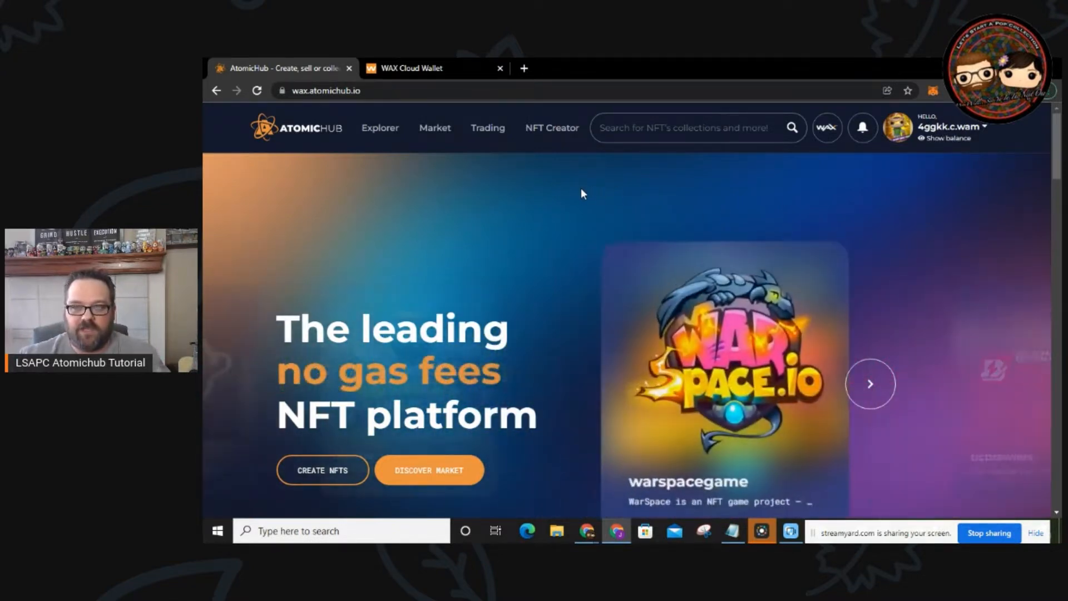
# Step: Pick Funko as the brand hub in the WAX hub chooser and go to the Market listings
pyautogui.click(827, 129)
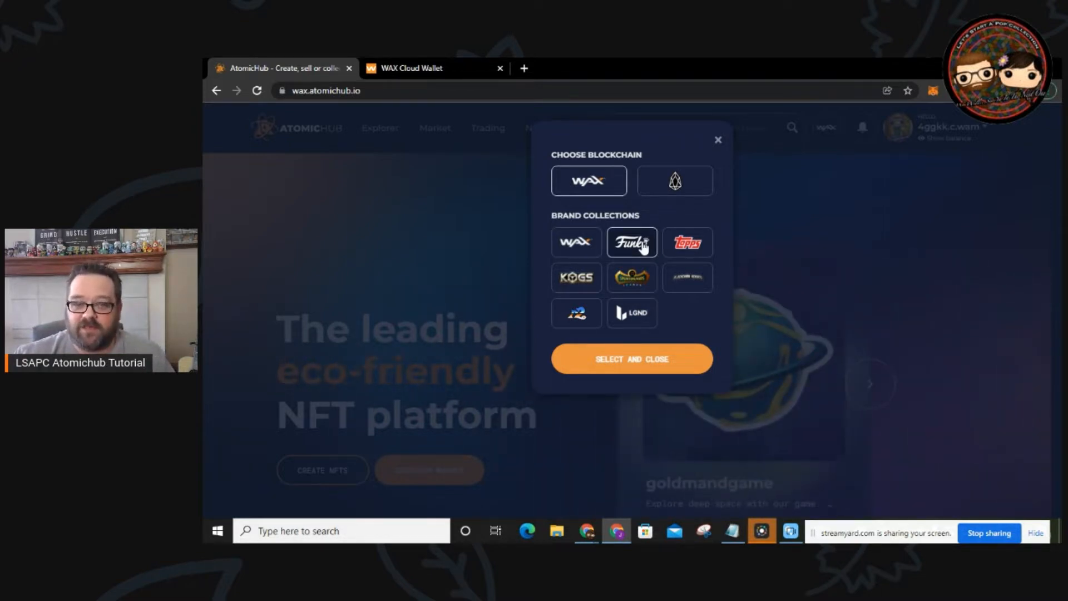
pyautogui.click(648, 360)
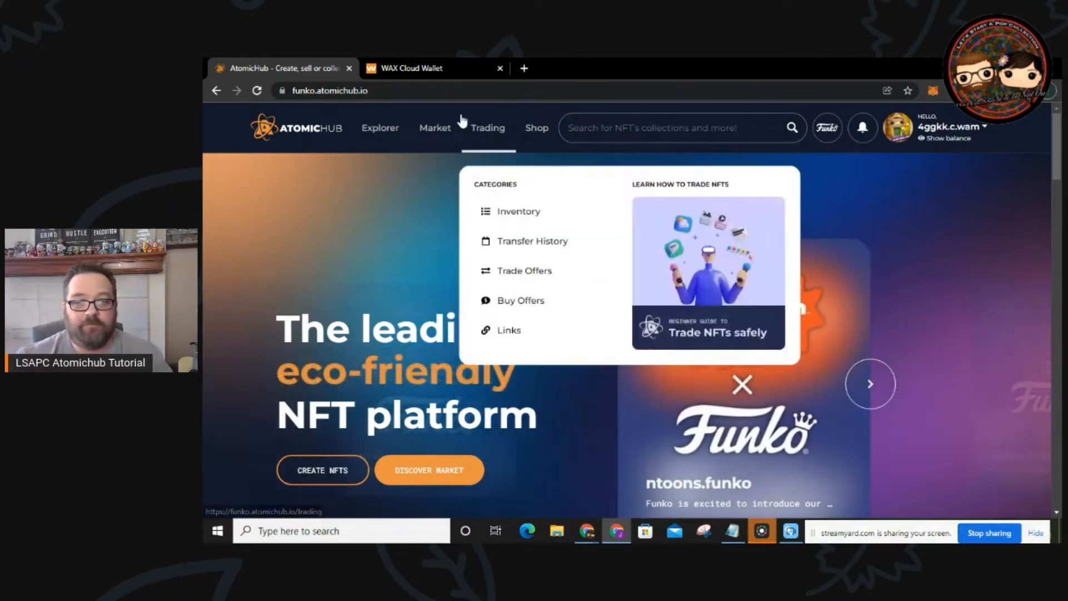
pyautogui.moveTo(436, 138)
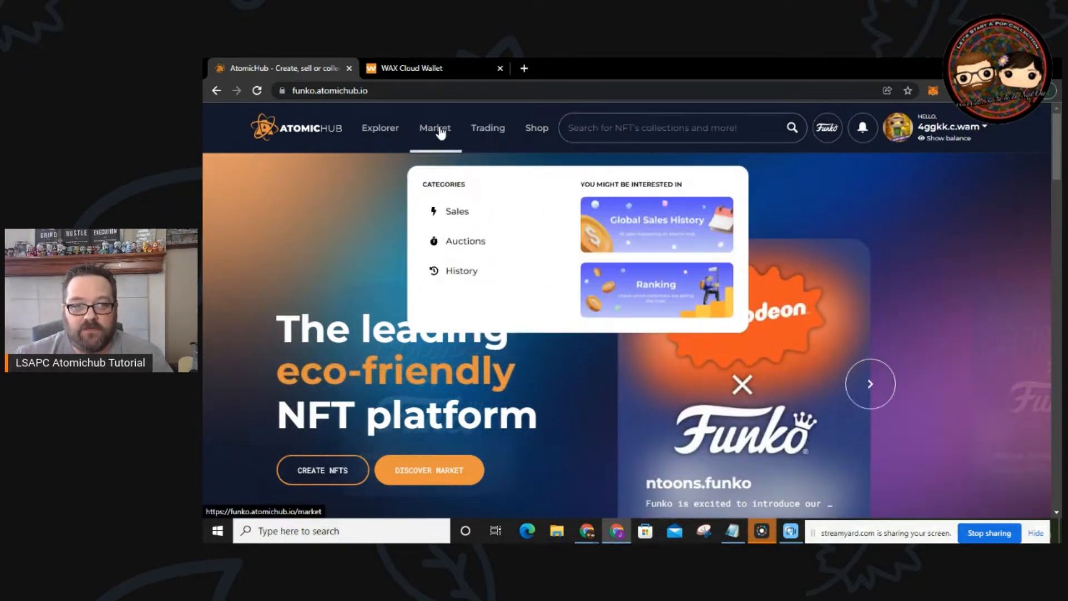
pyautogui.click(437, 131)
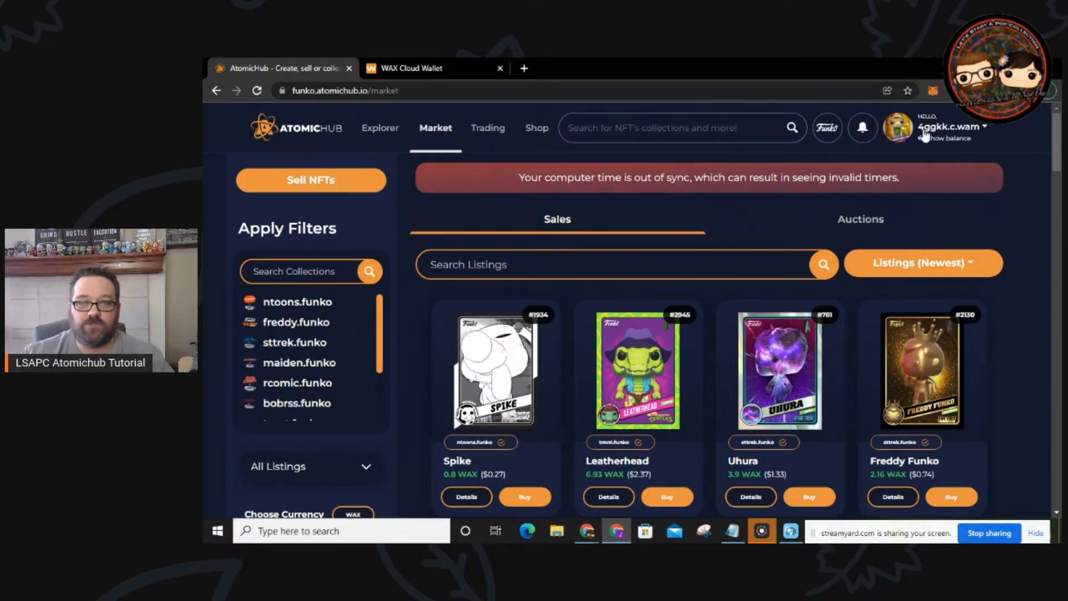
# Step: Open My Inventory from the account menu and browse the Funko NFT cards
pyautogui.click(985, 129)
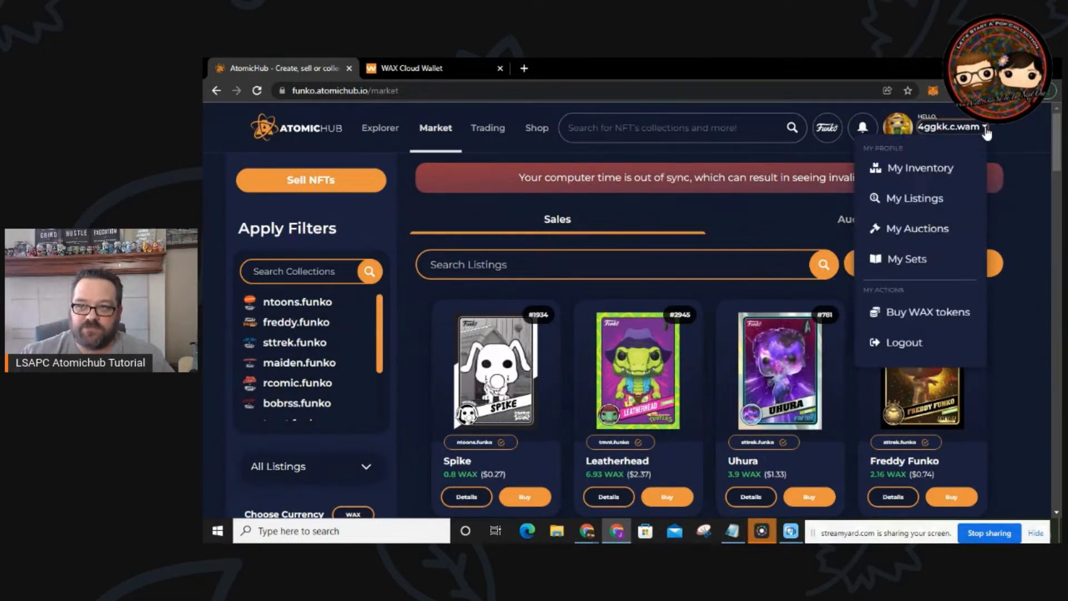
pyautogui.click(923, 171)
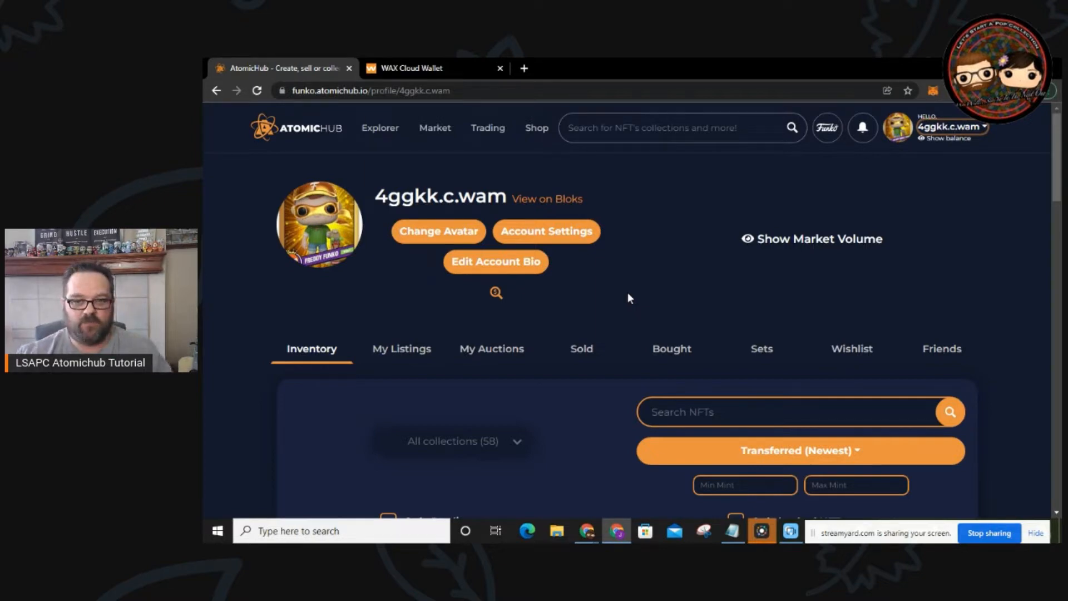
pyautogui.scroll(-3, 614, 322)
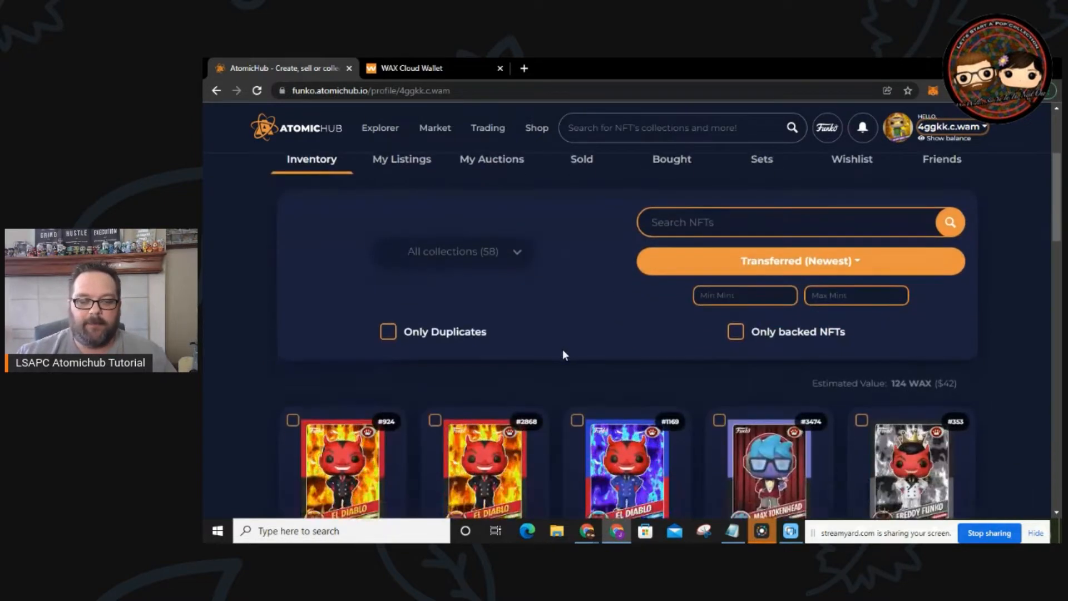
pyautogui.scroll(-3, 562, 348)
pyautogui.scroll(-2, 563, 349)
pyautogui.scroll(6, 562, 349)
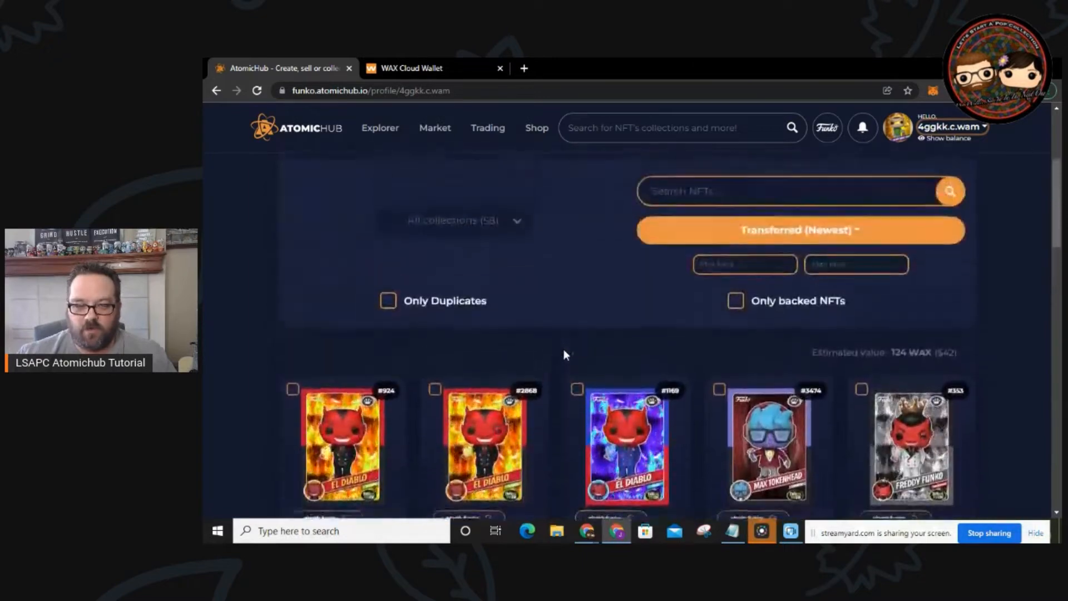
pyautogui.scroll(-4, 563, 349)
pyautogui.scroll(-1, 563, 349)
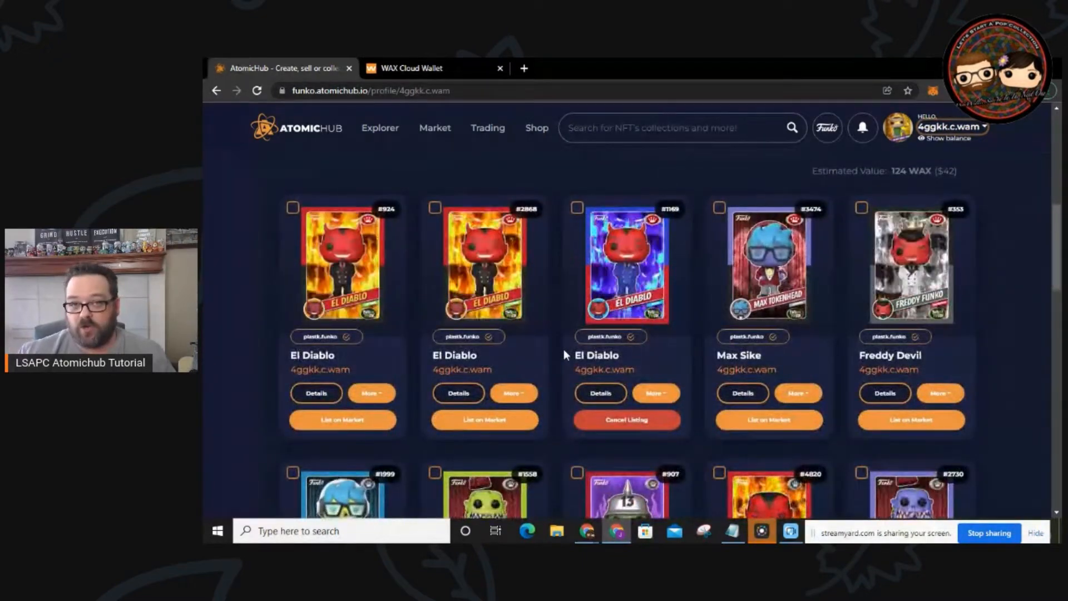
# Step: Scroll back to the profile header and reveal the 185 WAX wallet balance
pyautogui.scroll(3, 563, 349)
pyautogui.scroll(2, 563, 349)
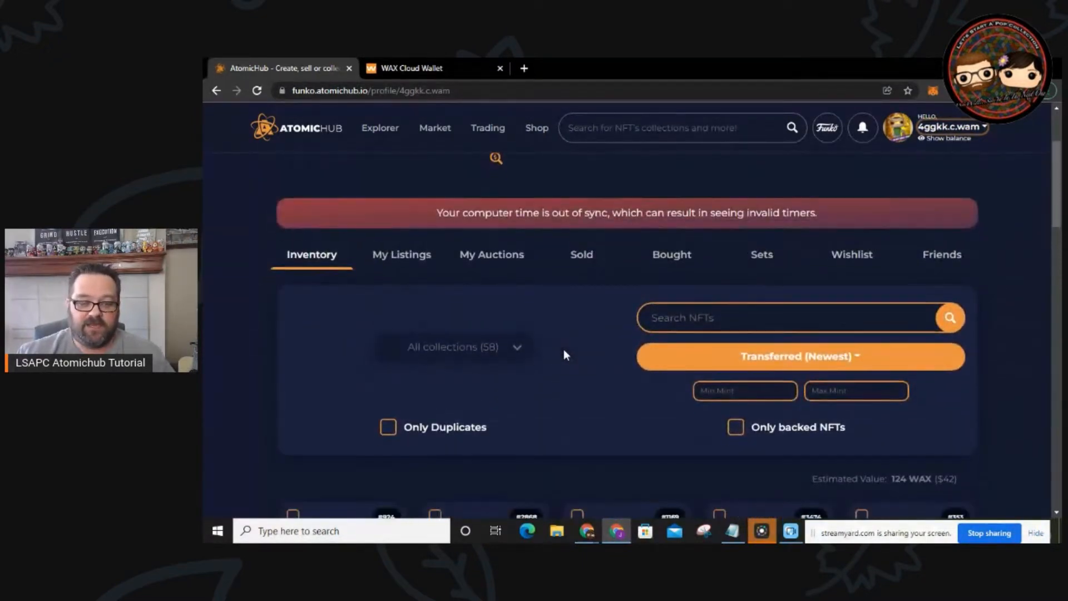
pyautogui.scroll(-5, 563, 349)
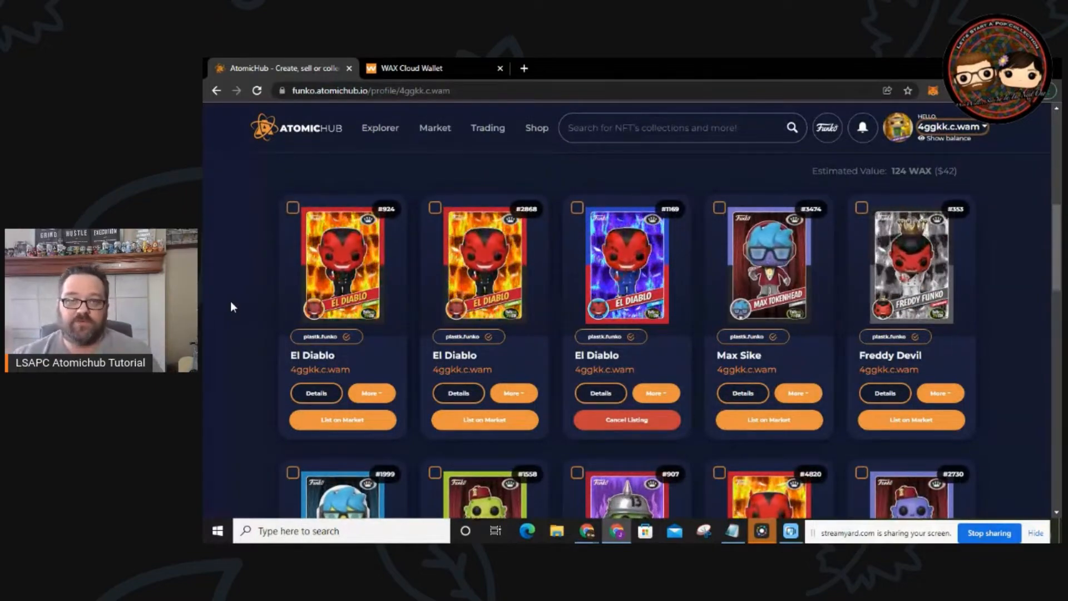
pyautogui.scroll(5, 295, 305)
pyautogui.scroll(3, 295, 304)
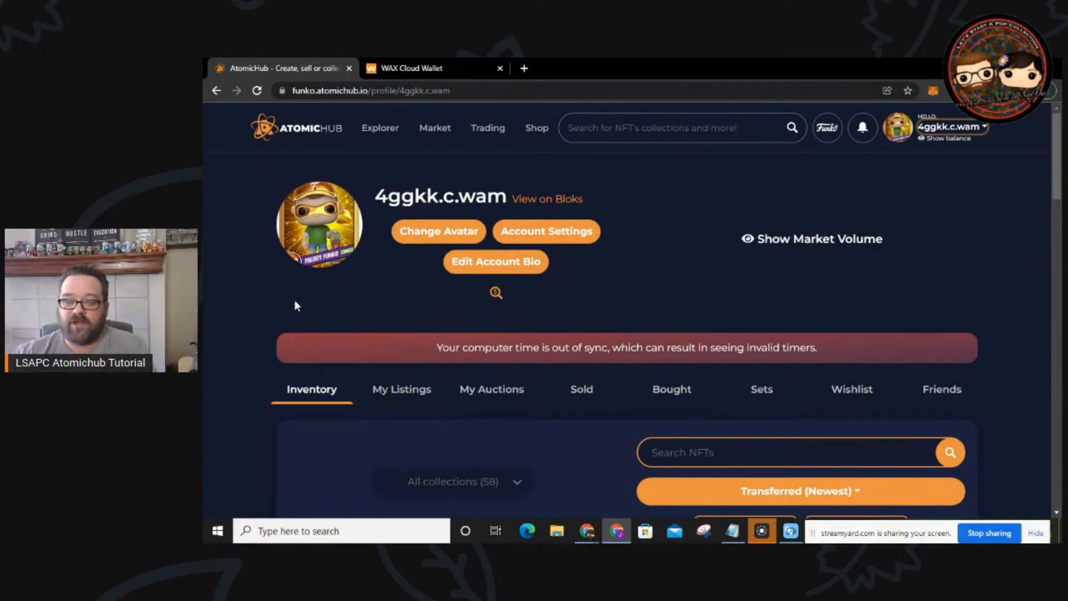
pyautogui.click(943, 139)
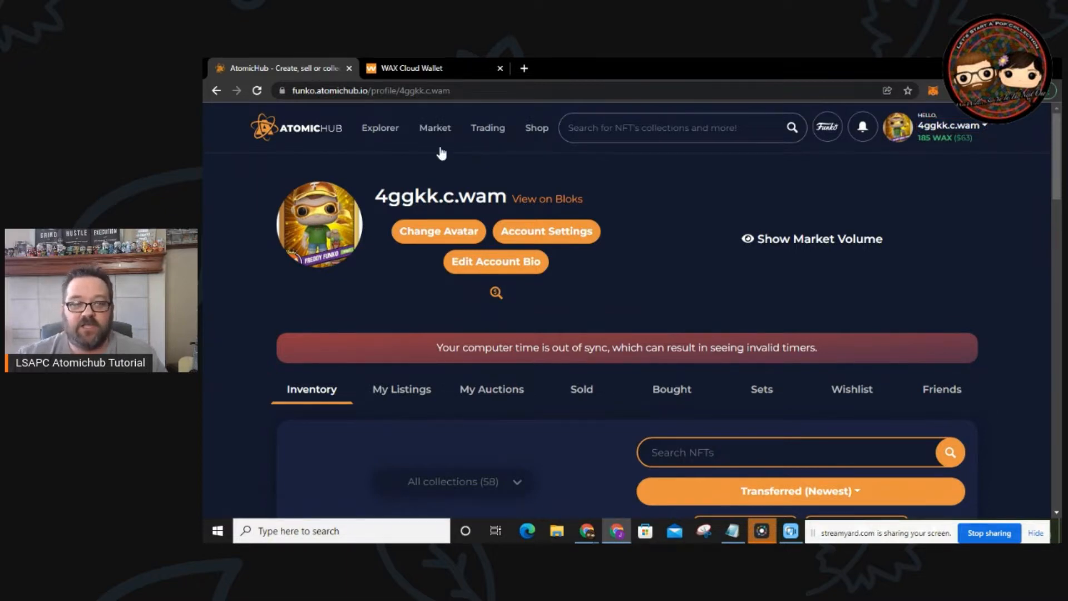
# Step: Filter the Market listings to the rcomic.funko collection
pyautogui.click(436, 129)
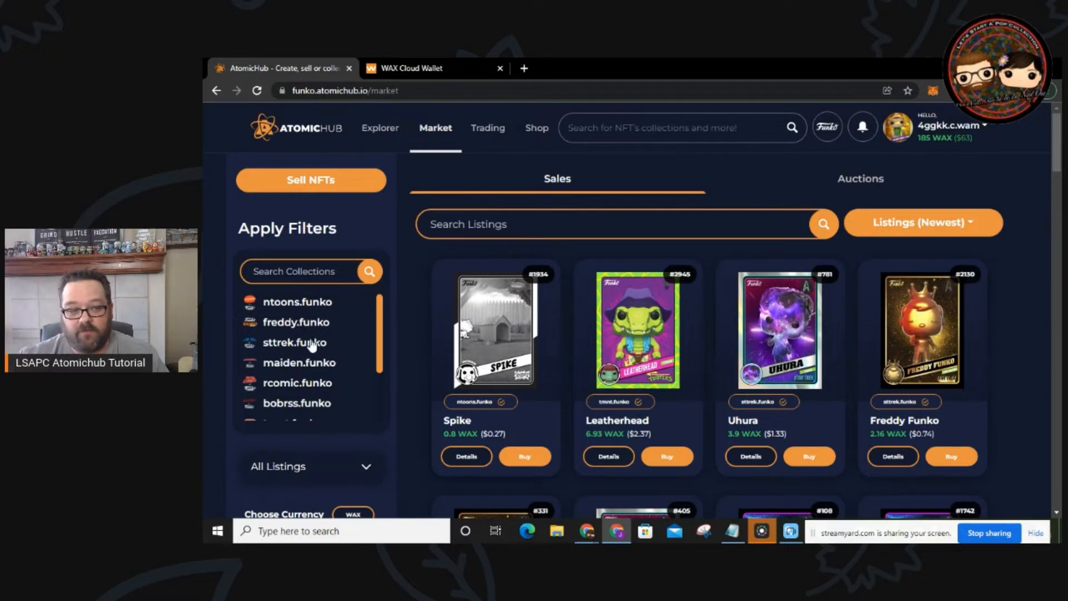
pyautogui.moveTo(380, 311)
pyautogui.mouseDown()
pyautogui.moveTo(382, 363)
pyautogui.moveTo(381, 302)
pyautogui.mouseUp()
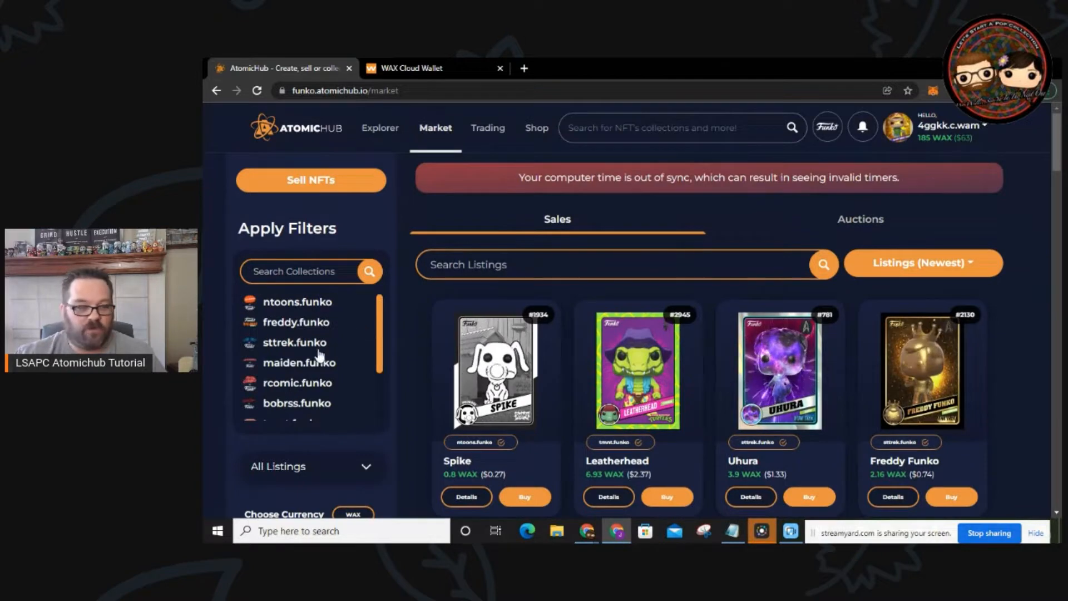
pyautogui.click(298, 383)
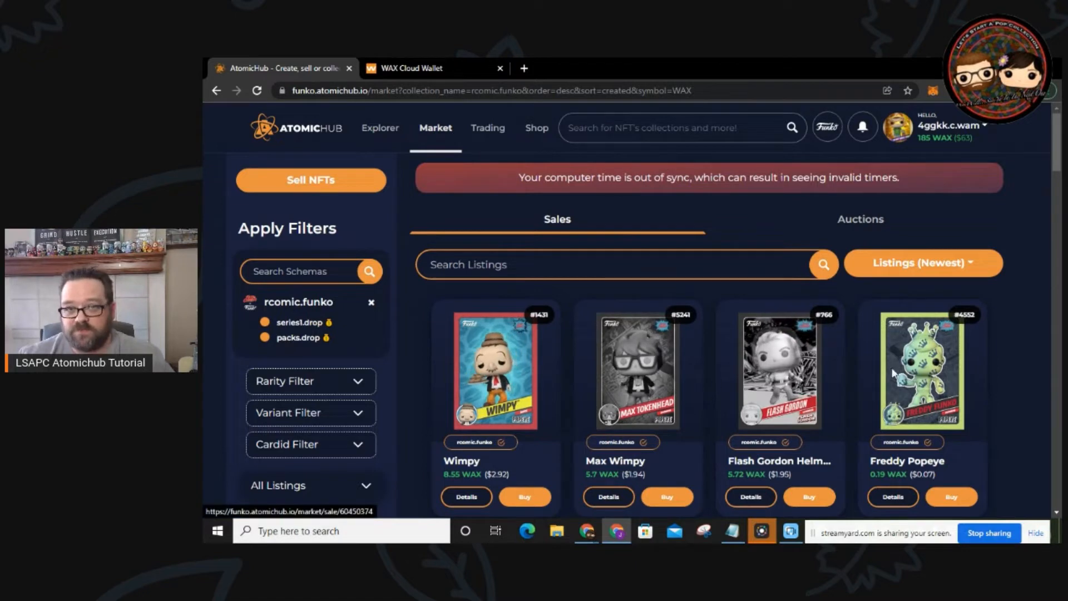
# Step: Sort the listings by Mint (Lowest), then change the sort to Price (Lowest)
pyautogui.click(957, 268)
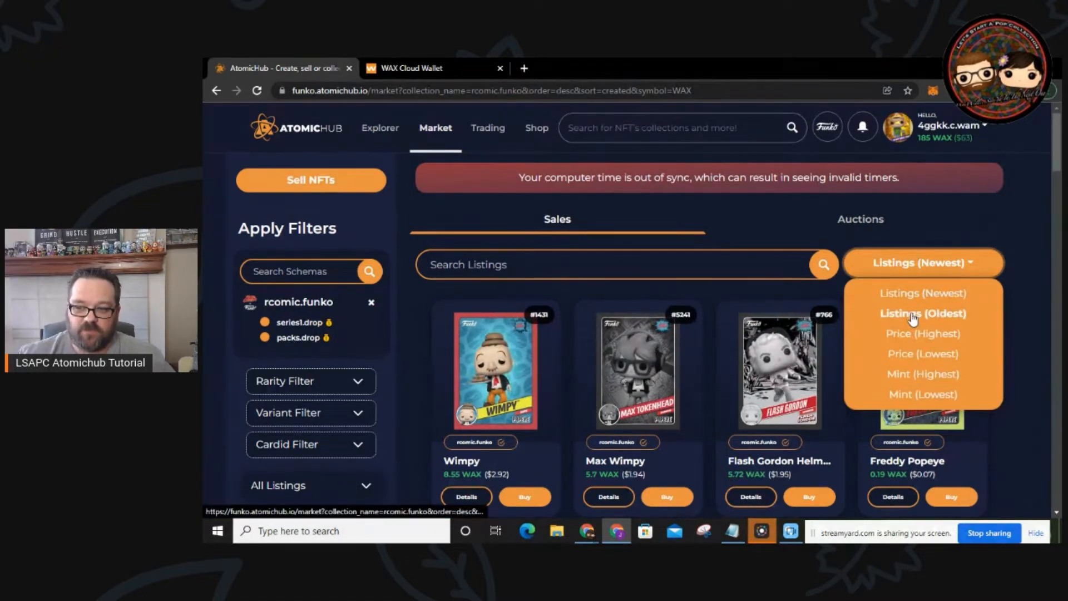
pyautogui.click(915, 395)
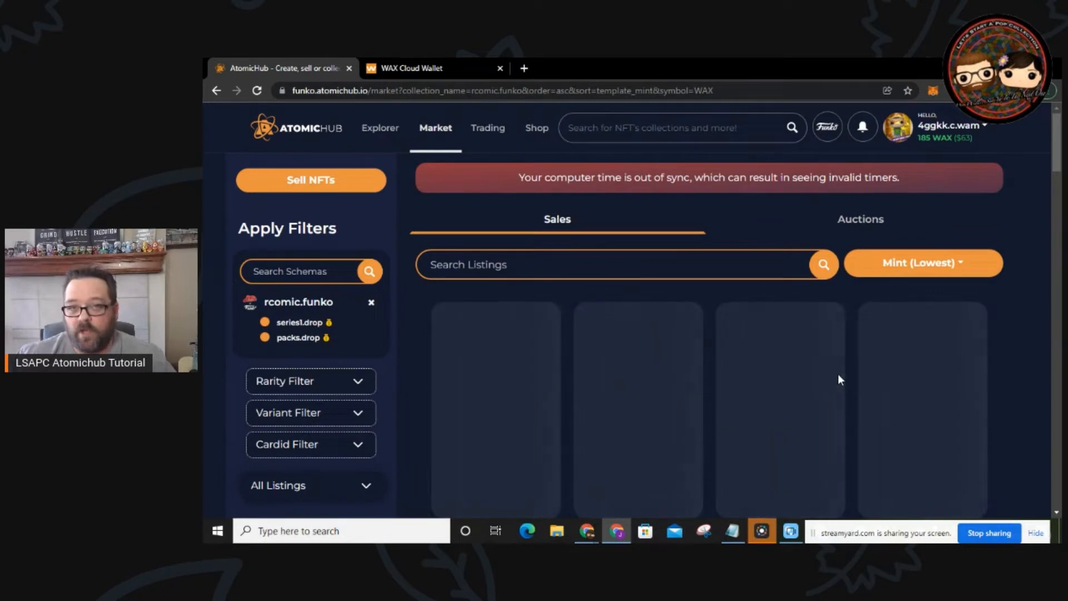
pyautogui.scroll(-1, 605, 392)
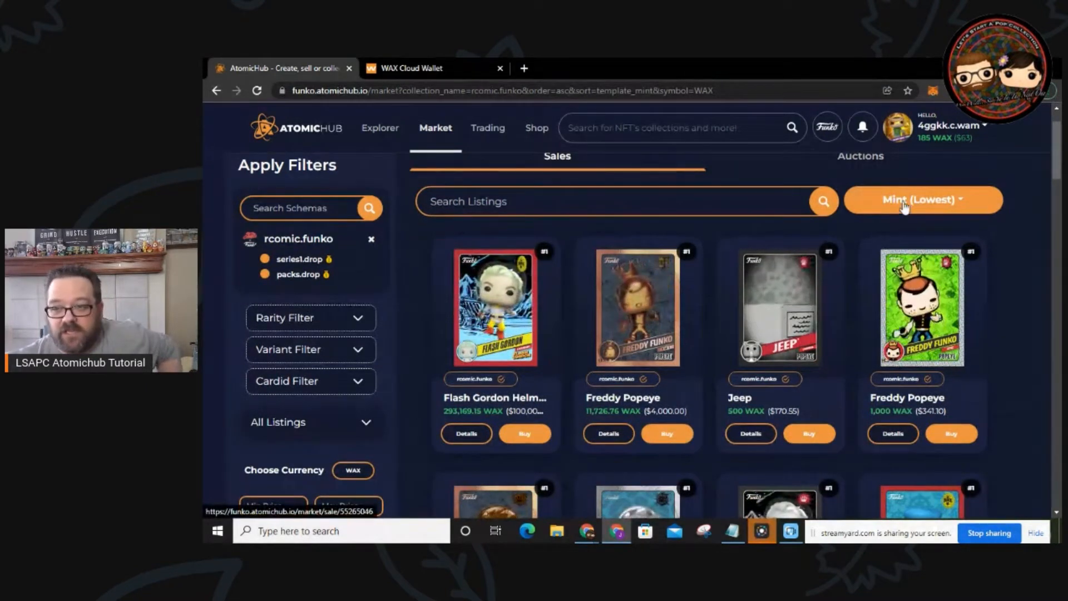
pyautogui.click(936, 210)
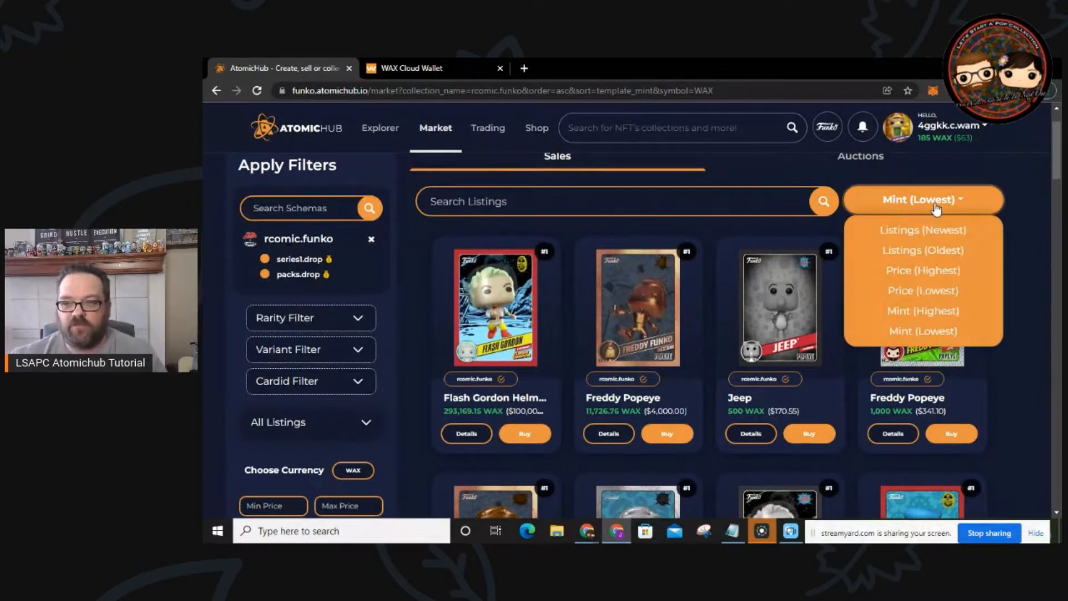
pyautogui.click(926, 293)
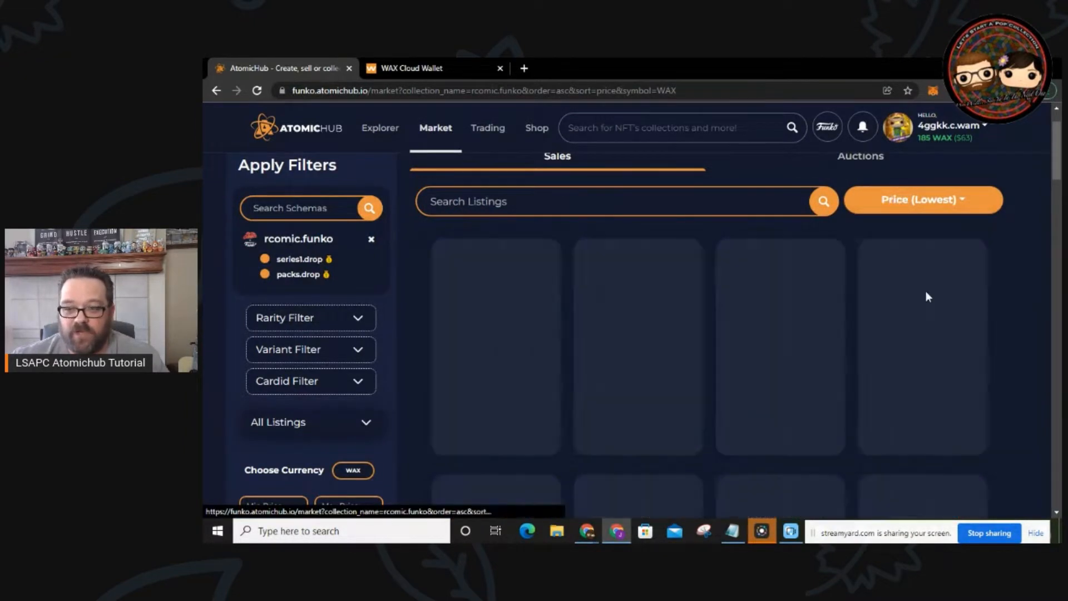
pyautogui.scroll(-3, 890, 312)
pyautogui.scroll(2, 759, 359)
pyautogui.scroll(2, 759, 355)
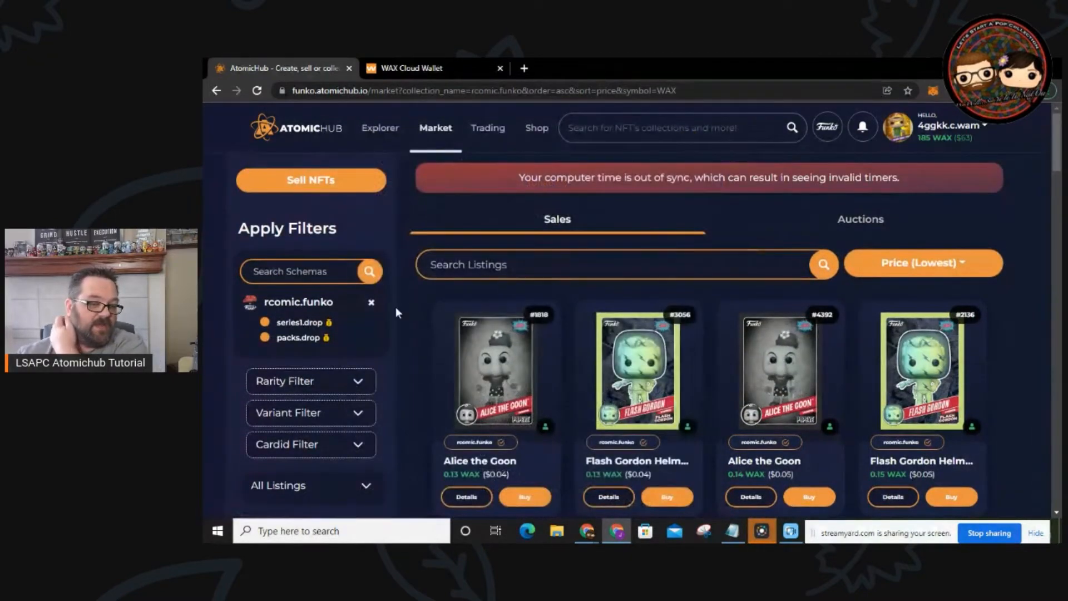
# Step: Try the Common and Uncommon rarity filters, then clear the rarity filter
pyautogui.click(359, 381)
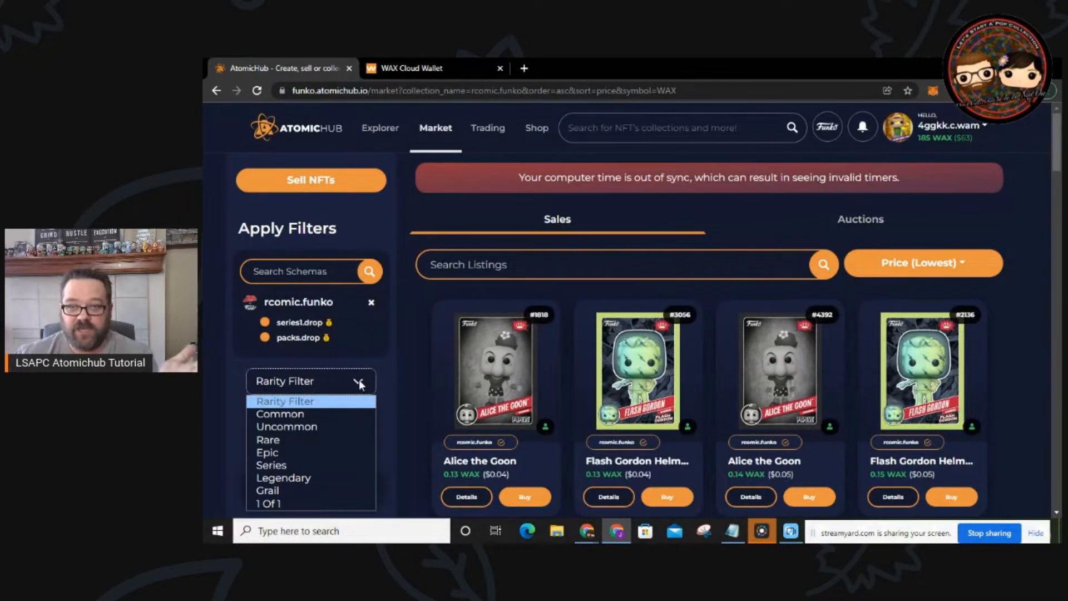
pyautogui.click(326, 415)
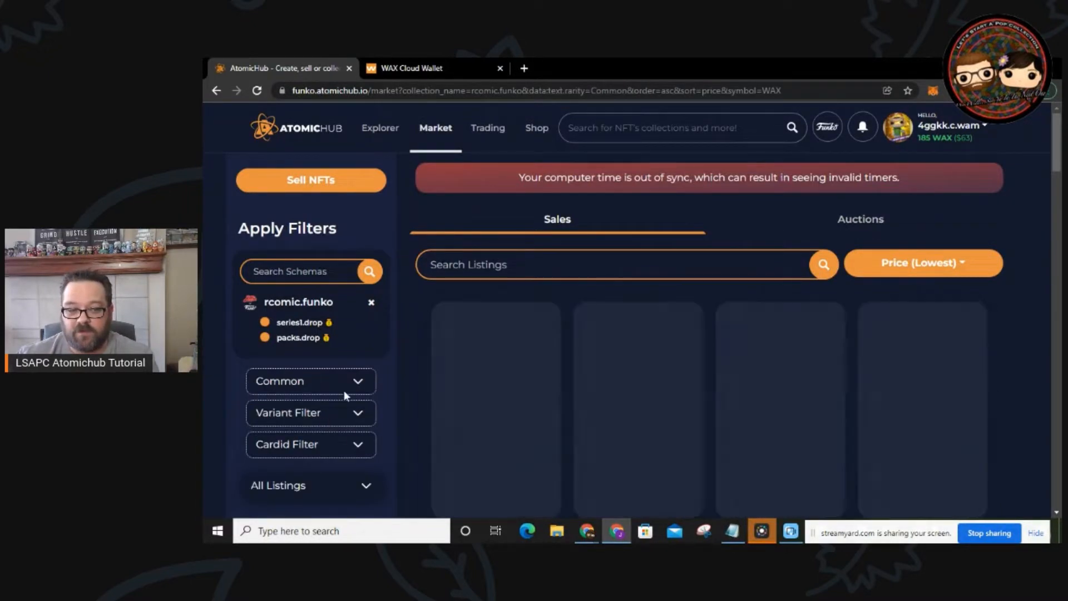
pyautogui.click(357, 381)
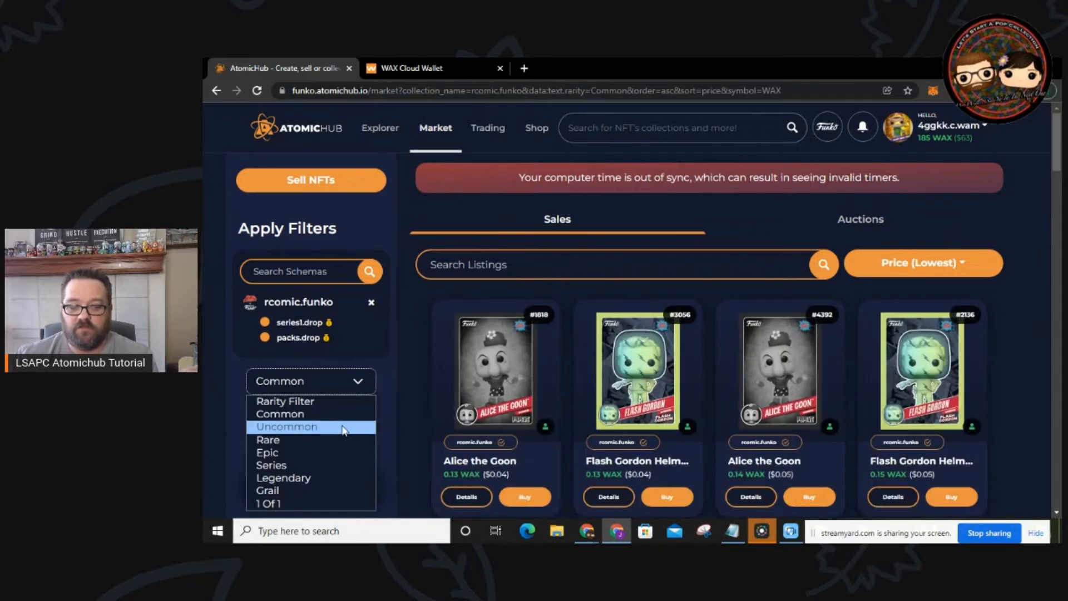
pyautogui.click(341, 426)
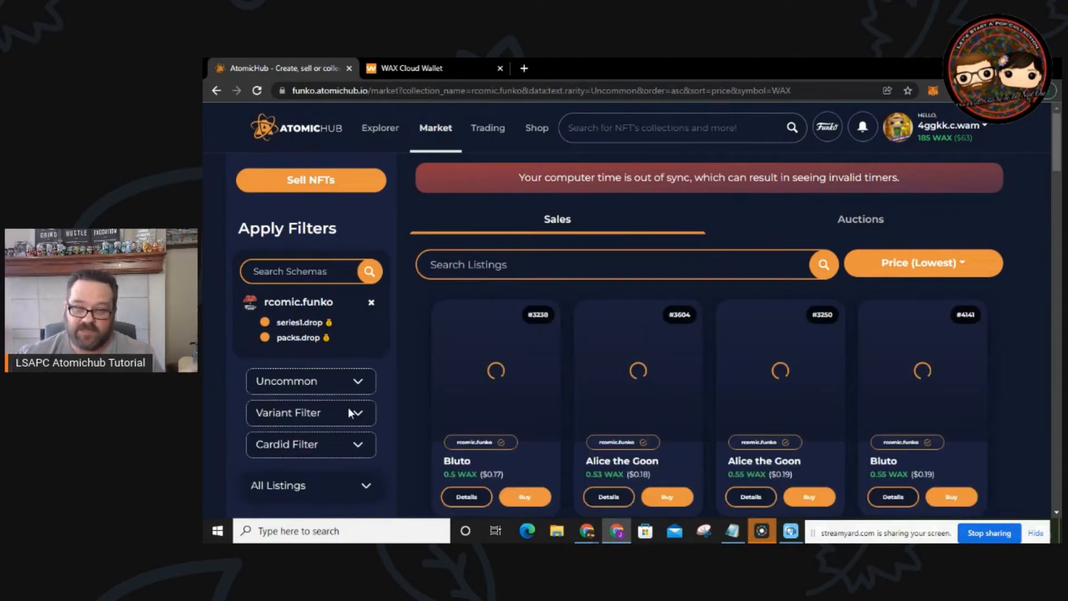
pyautogui.click(357, 381)
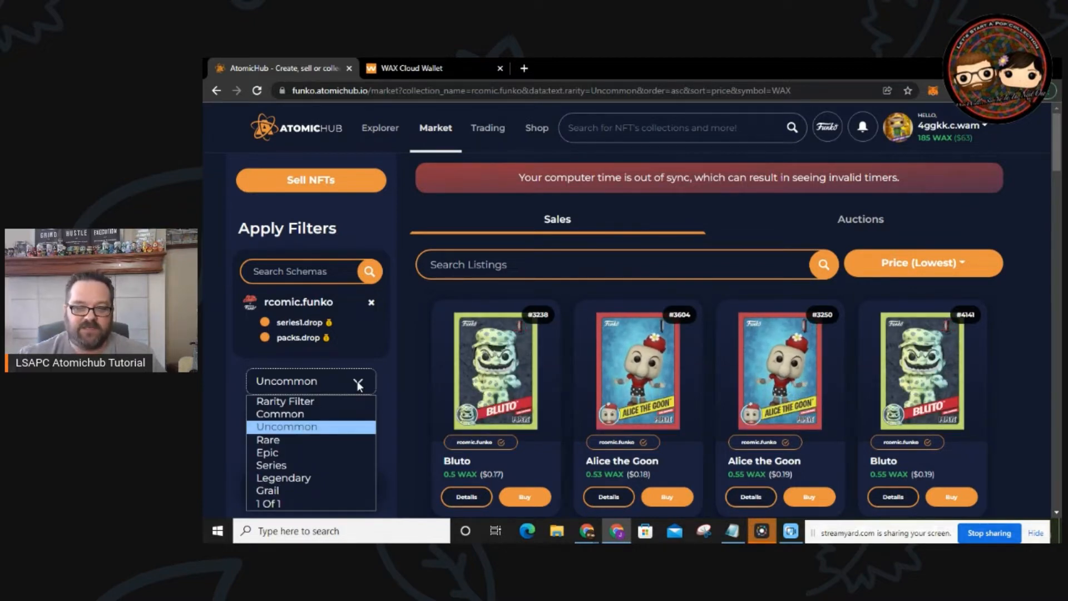
pyautogui.click(324, 403)
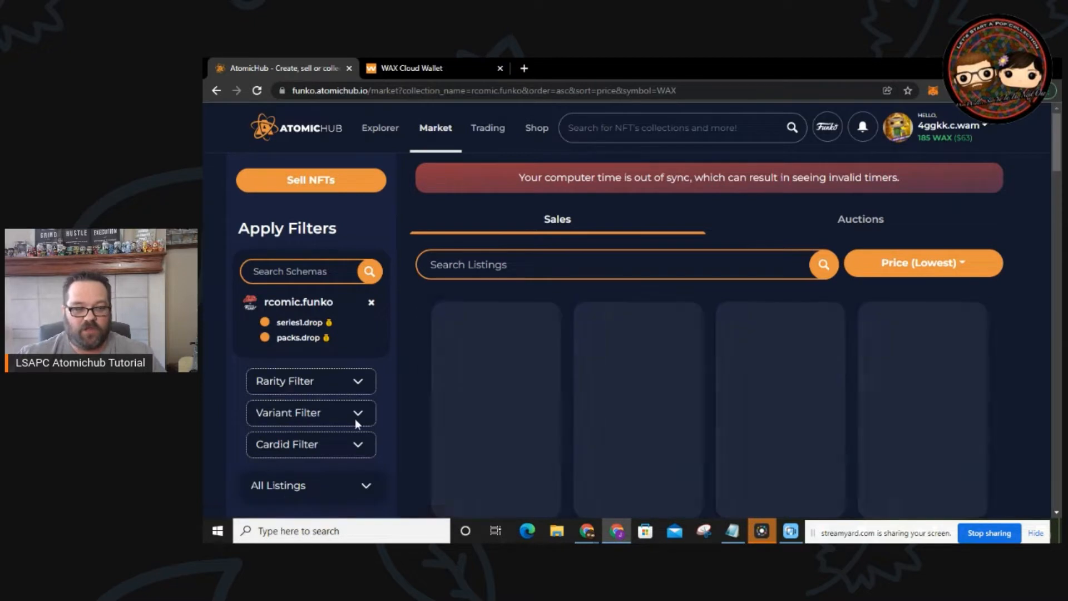
# Step: Limit listings to the Grayscale variant with Rare rarity
pyautogui.click(359, 415)
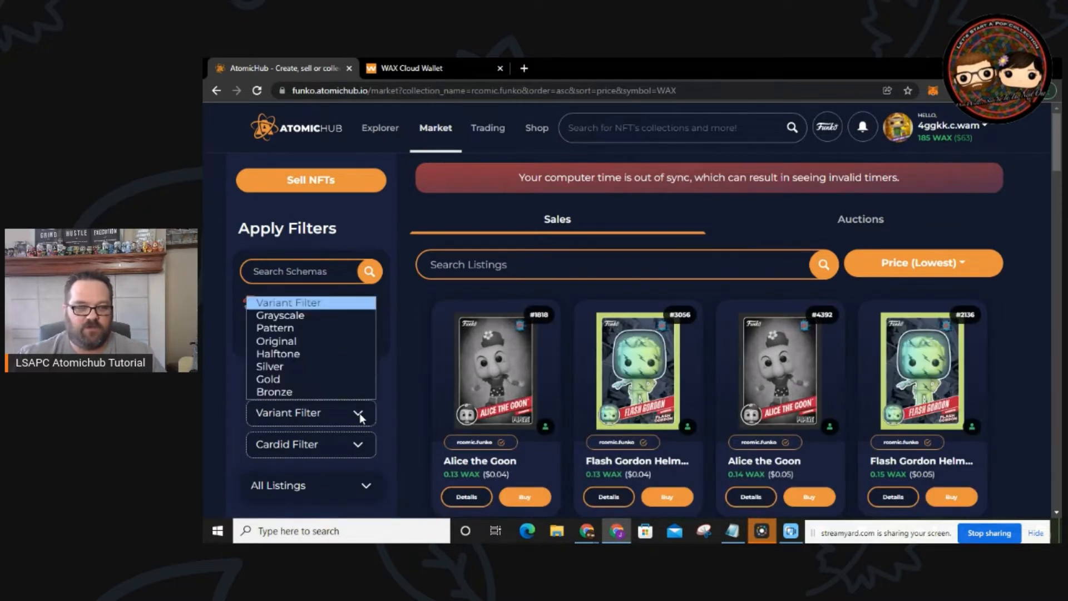
pyautogui.click(306, 320)
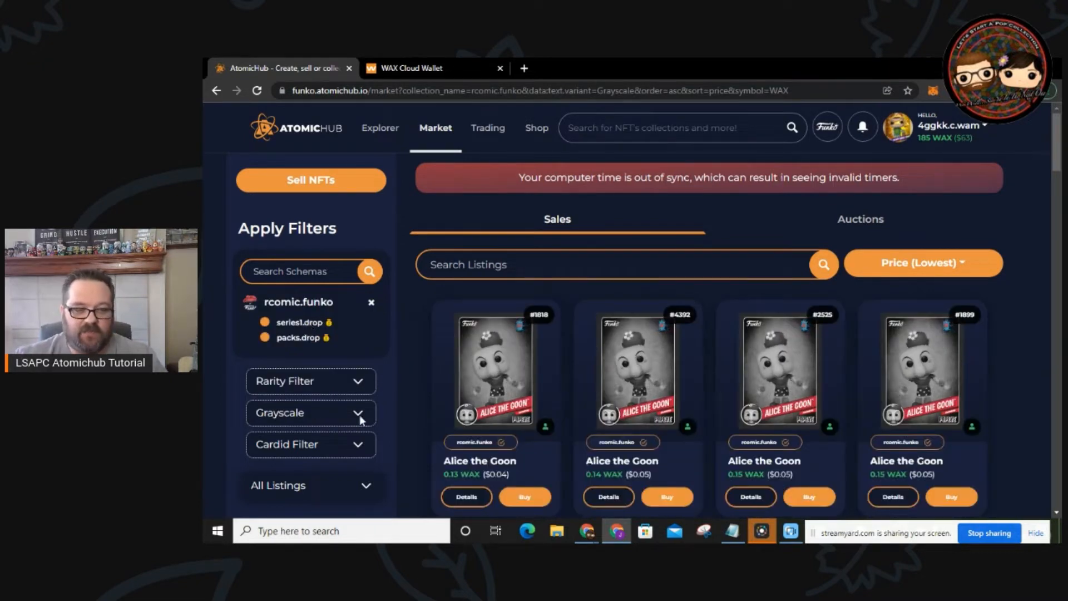
pyautogui.click(361, 384)
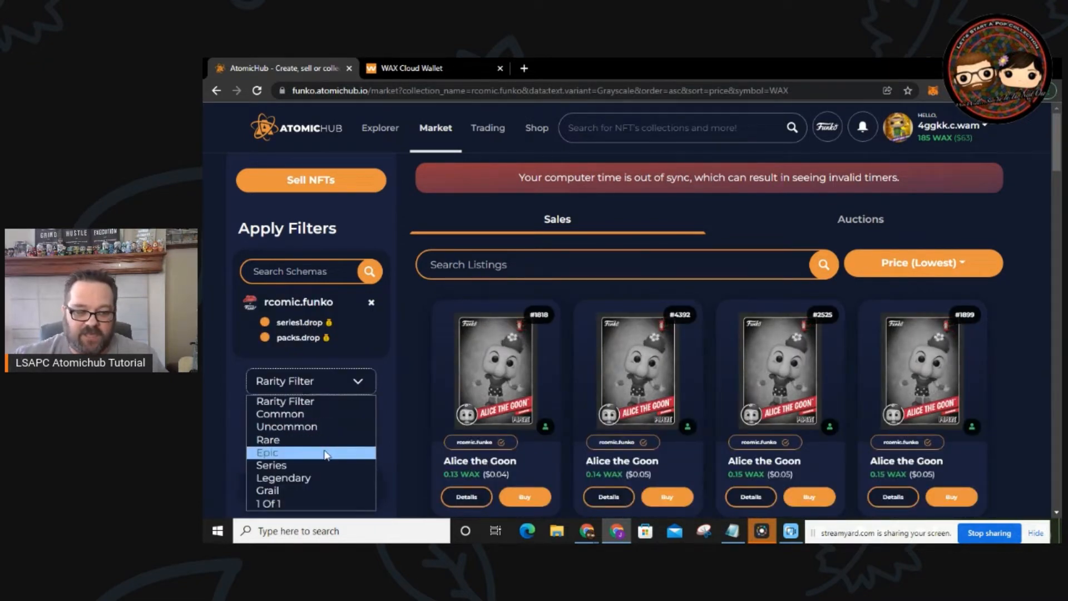
pyautogui.click(323, 437)
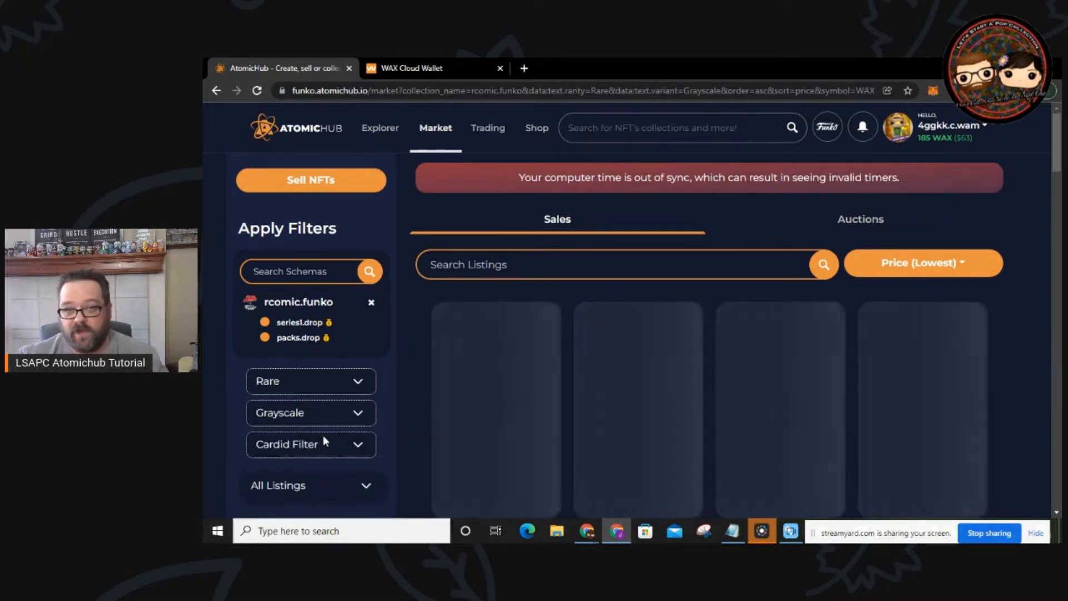
pyautogui.scroll(-10, 713, 388)
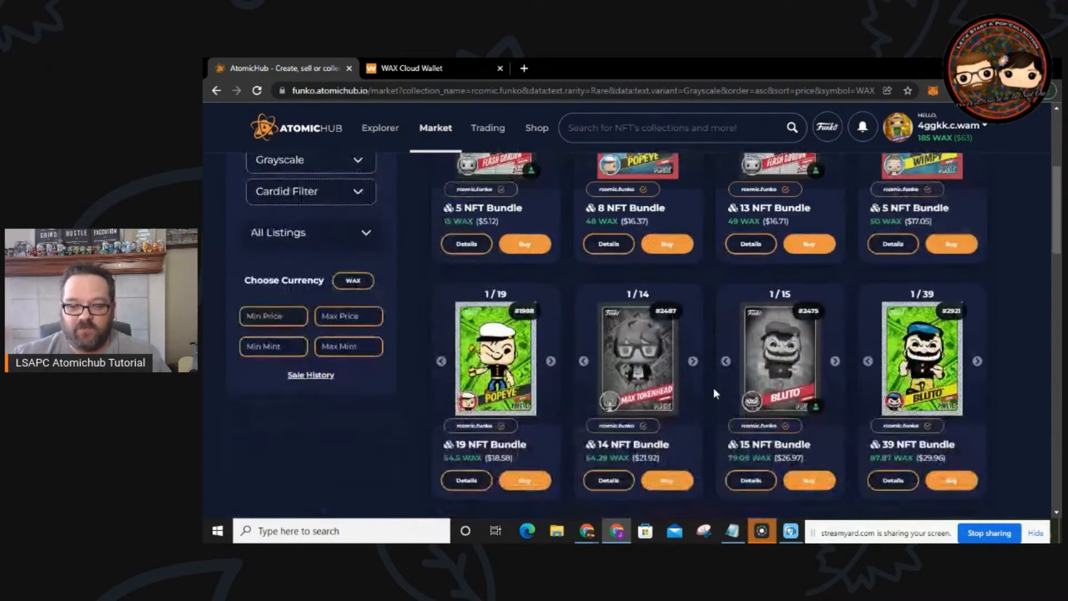
pyautogui.scroll(5, 429, 311)
pyautogui.scroll(3, 428, 320)
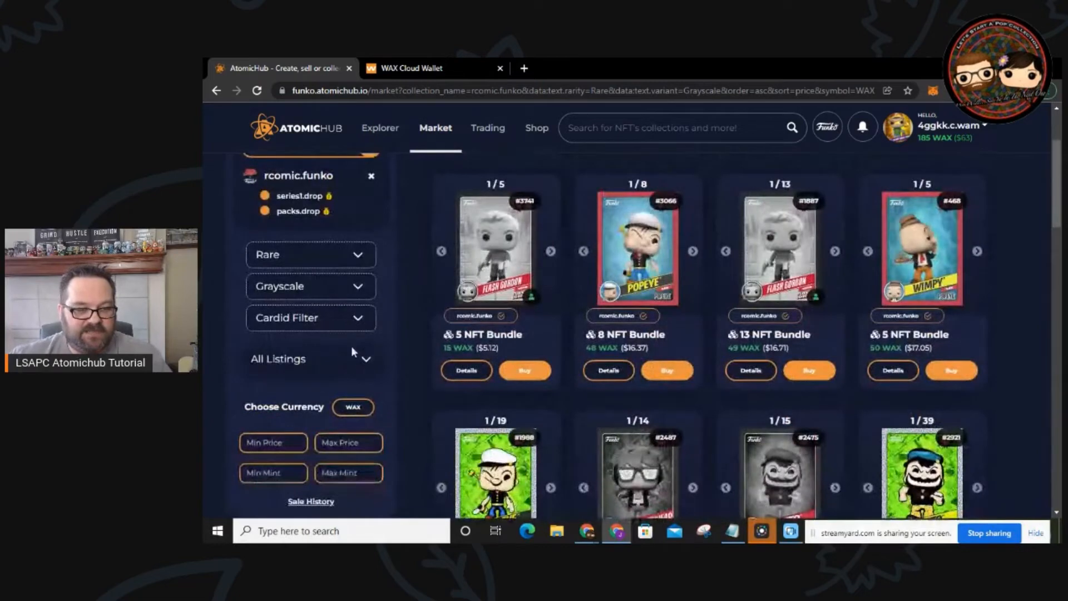
# Step: Change the rarity filter from Rare to Common and review the Alice the Goon and Sea Hag cards
pyautogui.click(358, 254)
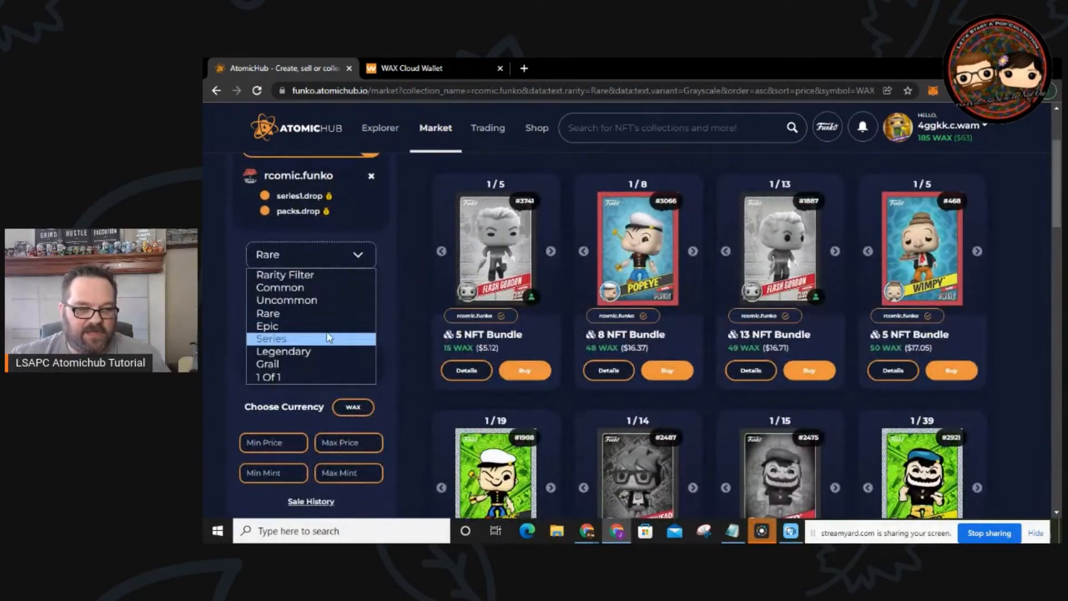
pyautogui.click(326, 287)
pyautogui.scroll(1, 341, 349)
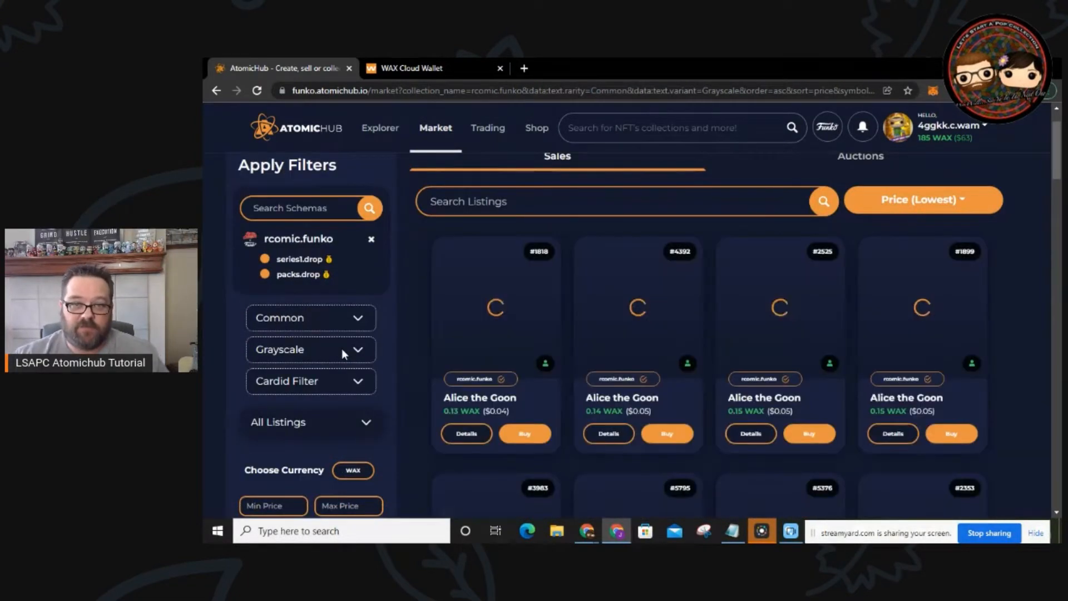
pyautogui.scroll(-7, 746, 317)
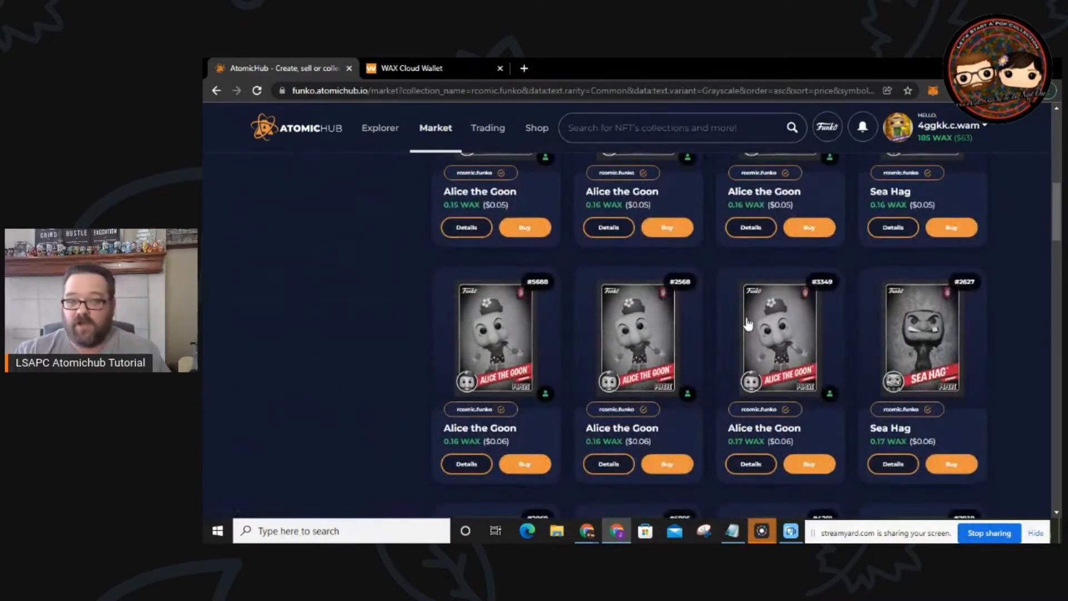
pyautogui.moveTo(746, 321)
pyautogui.scroll(-2, 748, 321)
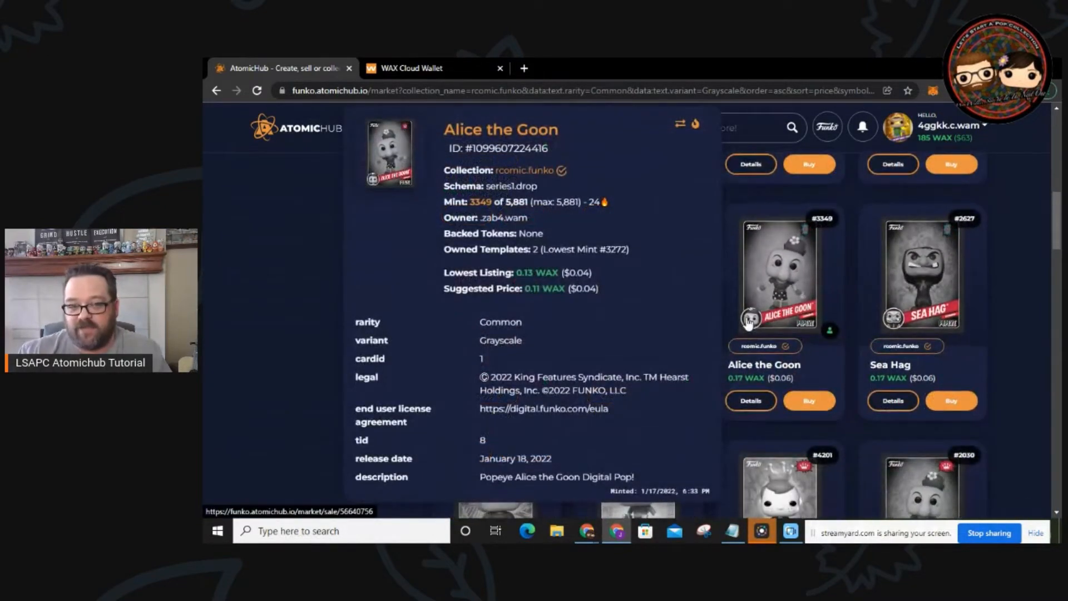
pyautogui.scroll(9, 746, 317)
pyautogui.click(464, 265)
pyautogui.write('freddy')
pyautogui.press('Return')
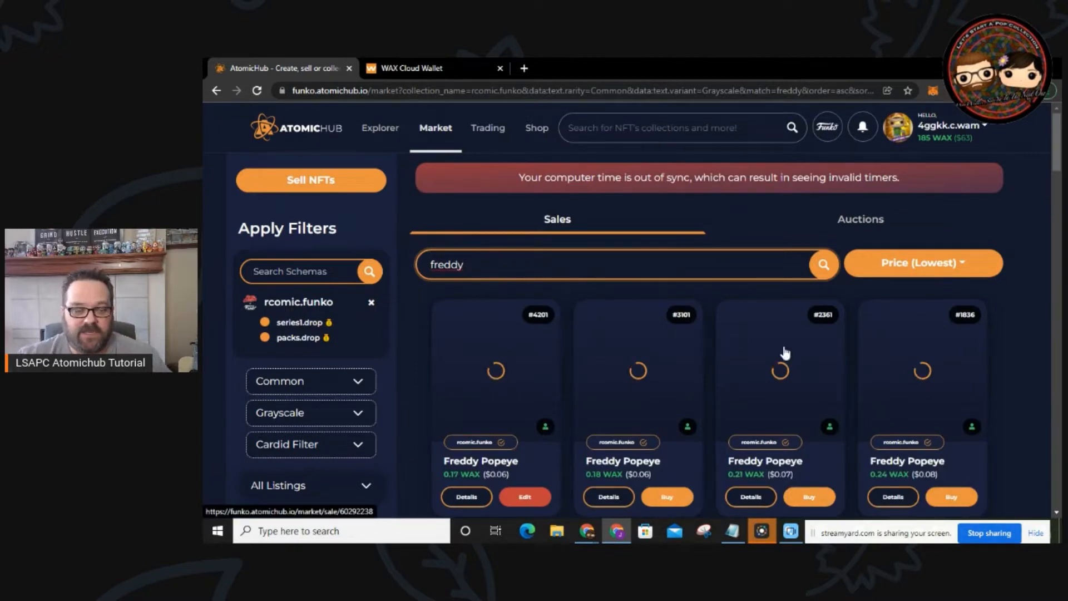
pyautogui.scroll(-7, 917, 376)
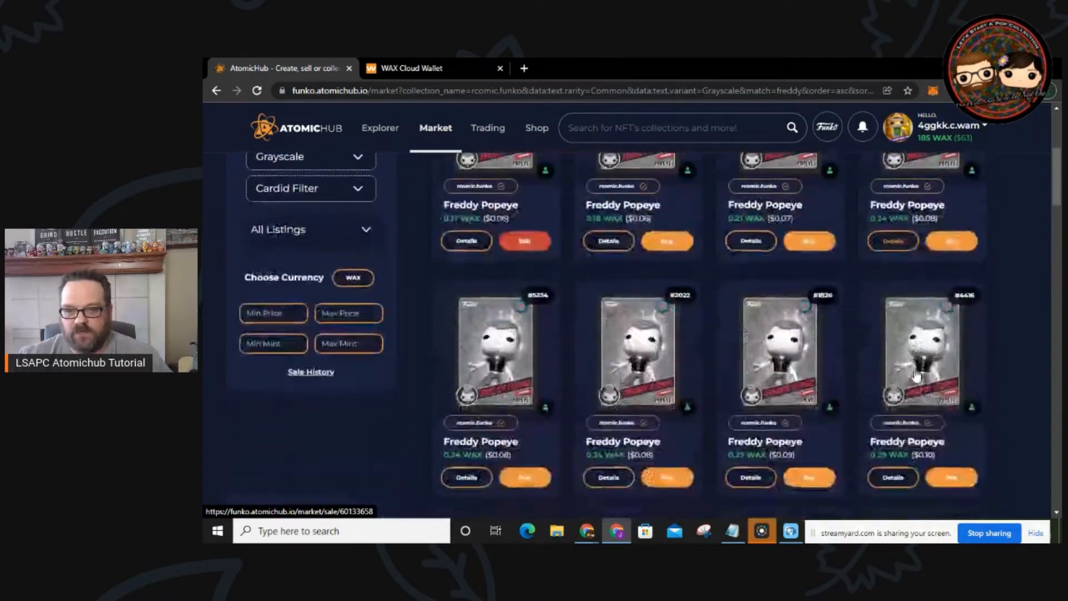
pyautogui.scroll(4, 914, 369)
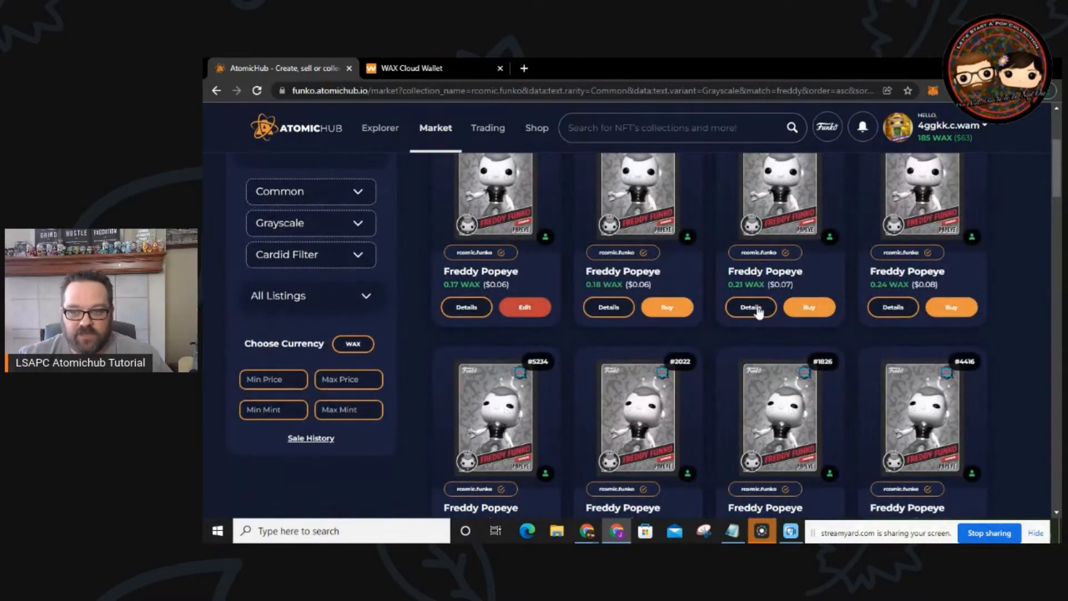
pyautogui.scroll(3, 865, 288)
pyautogui.click(913, 271)
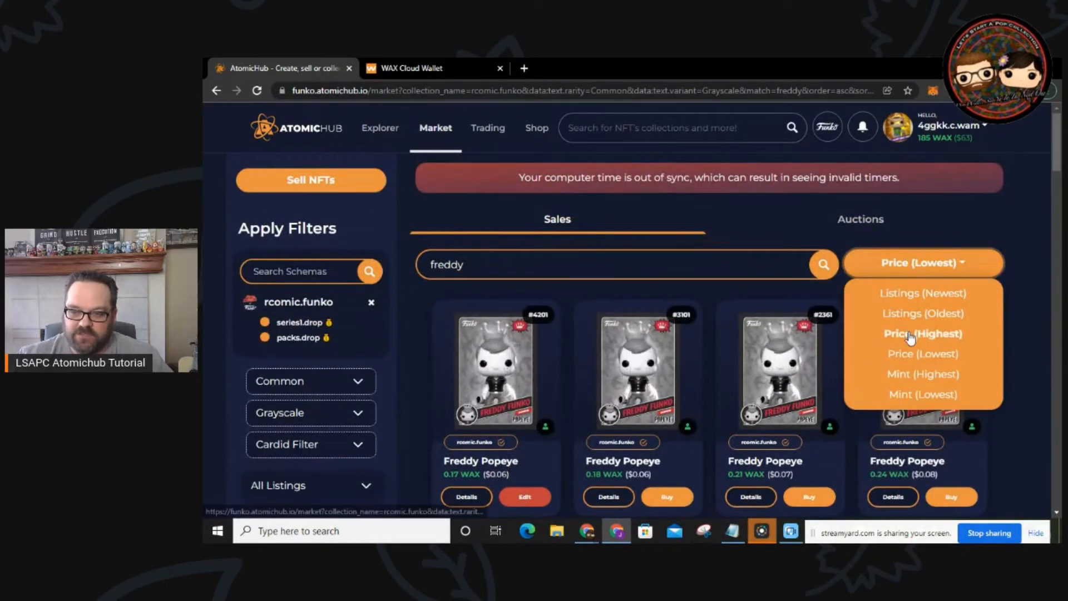
pyautogui.click(877, 351)
pyautogui.scroll(-3, 862, 412)
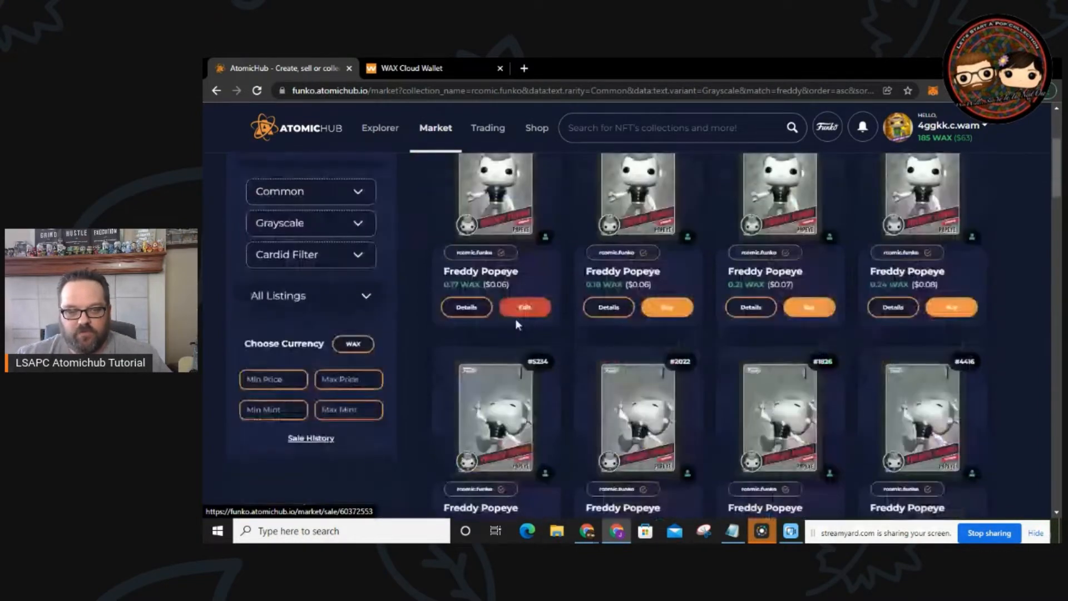
pyautogui.scroll(1, 640, 312)
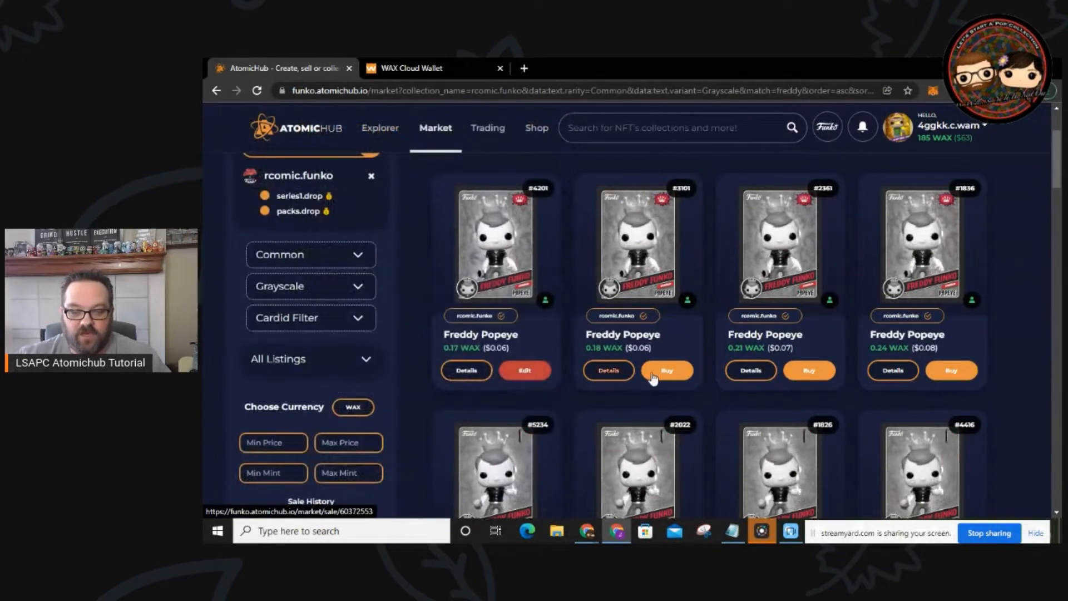
pyautogui.click(674, 370)
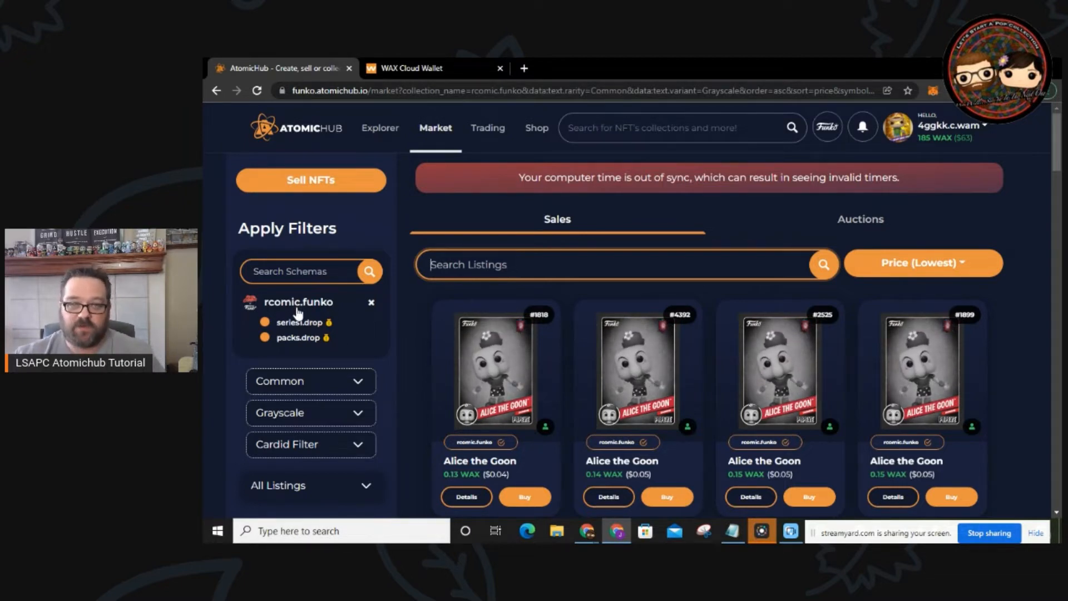
# Step: Show only the packs.drop schema listings, keeping the sort at Price (Lowest)
pyautogui.click(295, 337)
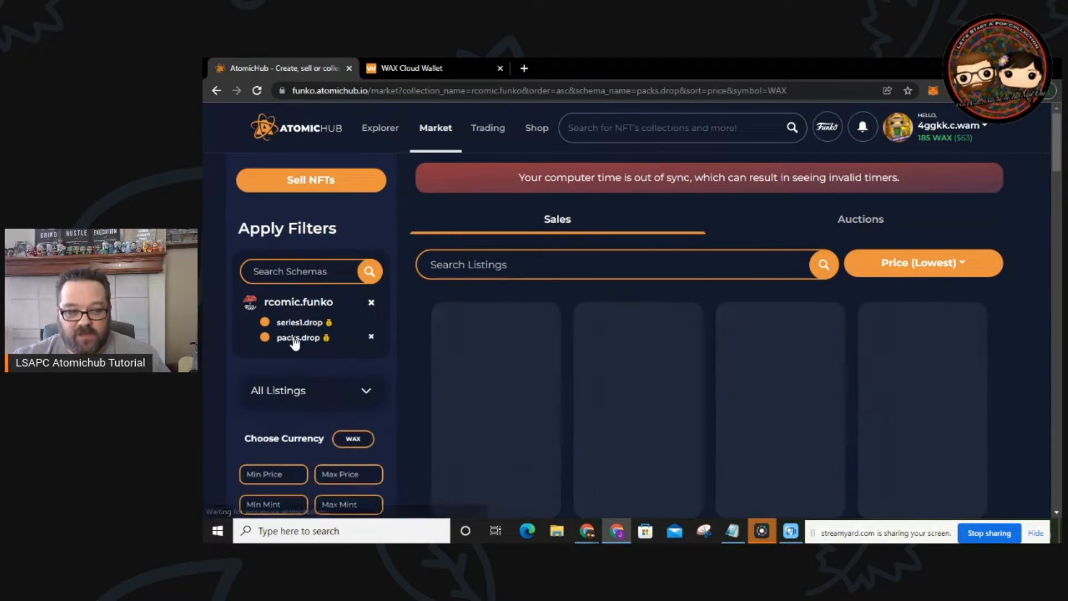
pyautogui.click(929, 269)
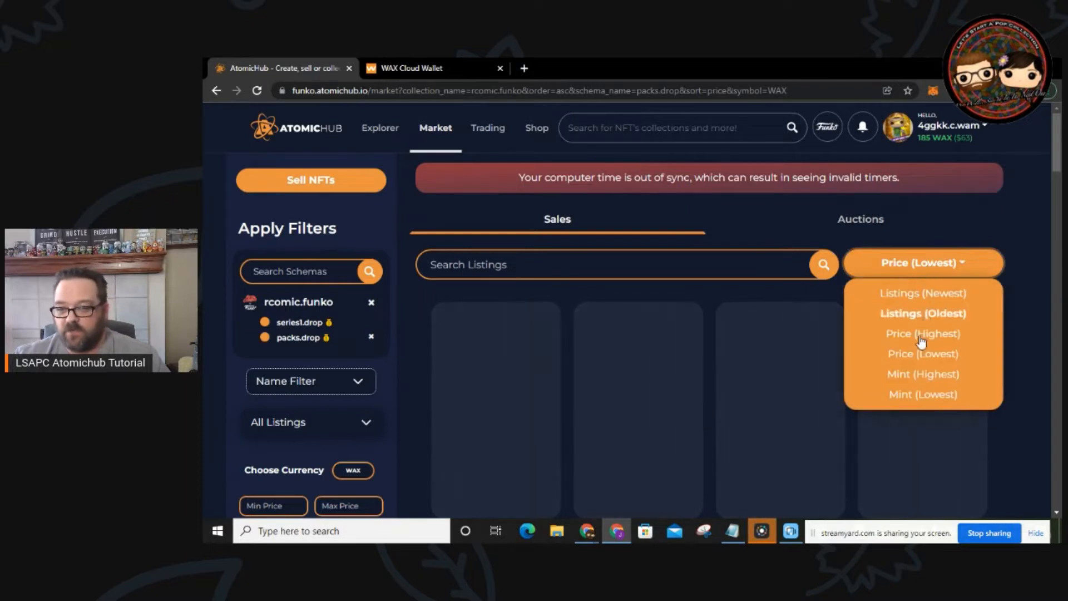
pyautogui.click(916, 355)
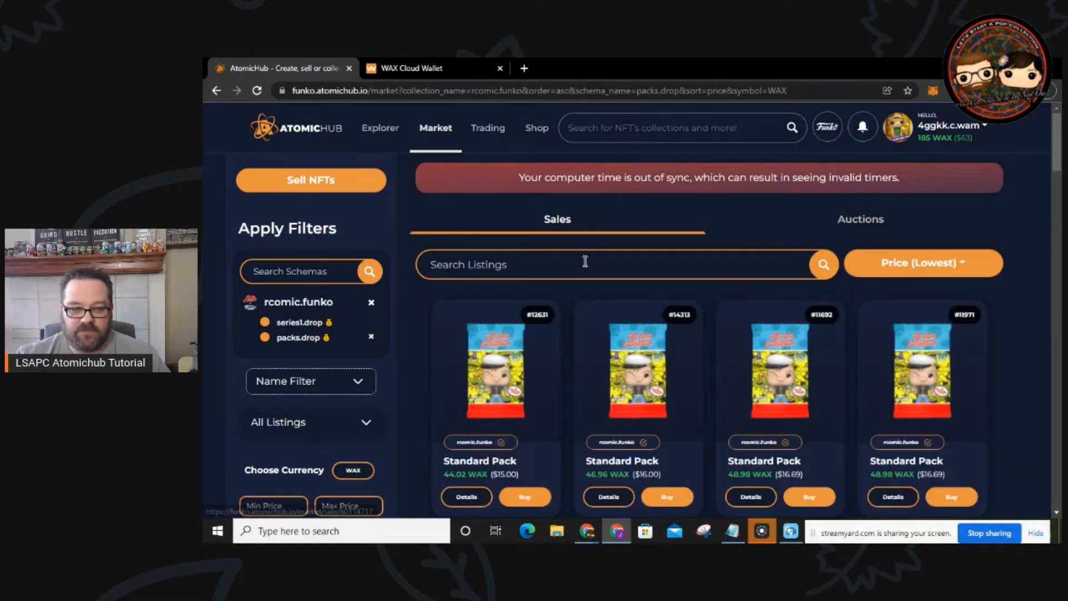
pyautogui.scroll(-3, 579, 272)
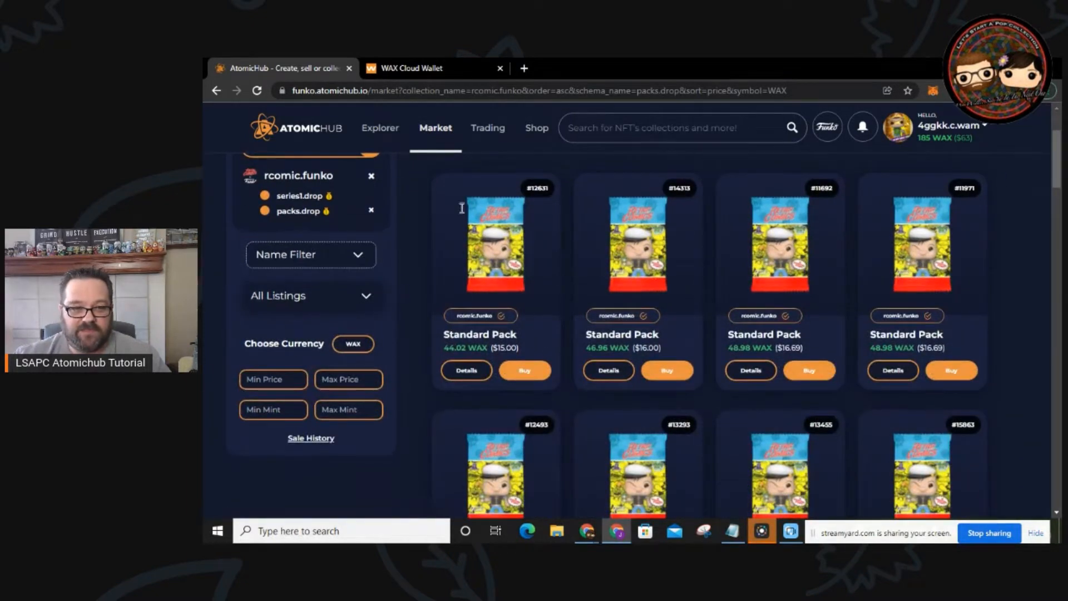
# Step: Set the Name Filter to Premium Pack, cheapest at 132.08 WAX
pyautogui.click(359, 257)
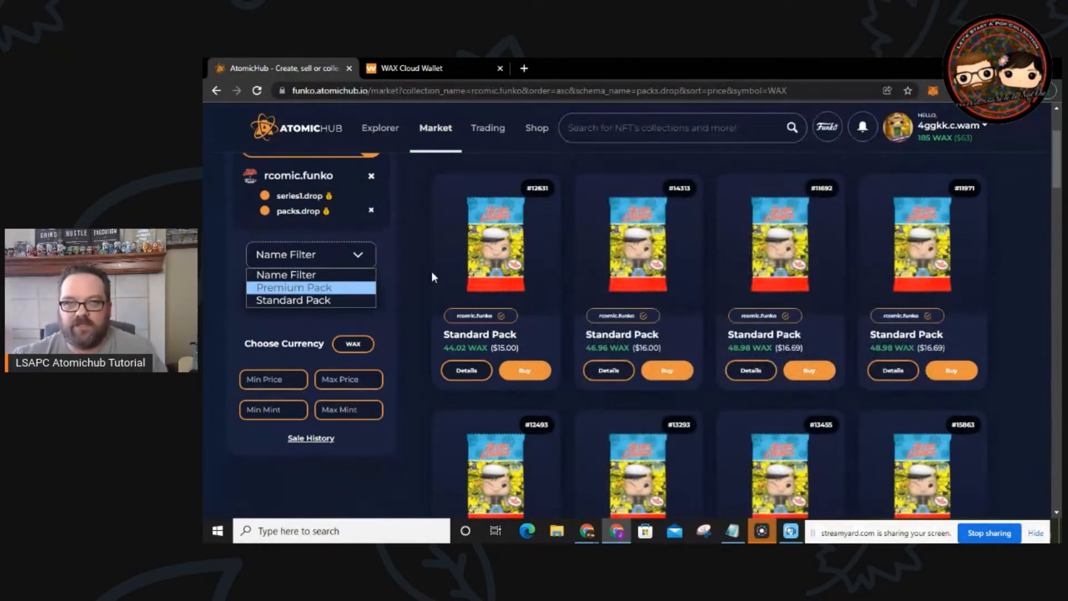
pyautogui.click(332, 288)
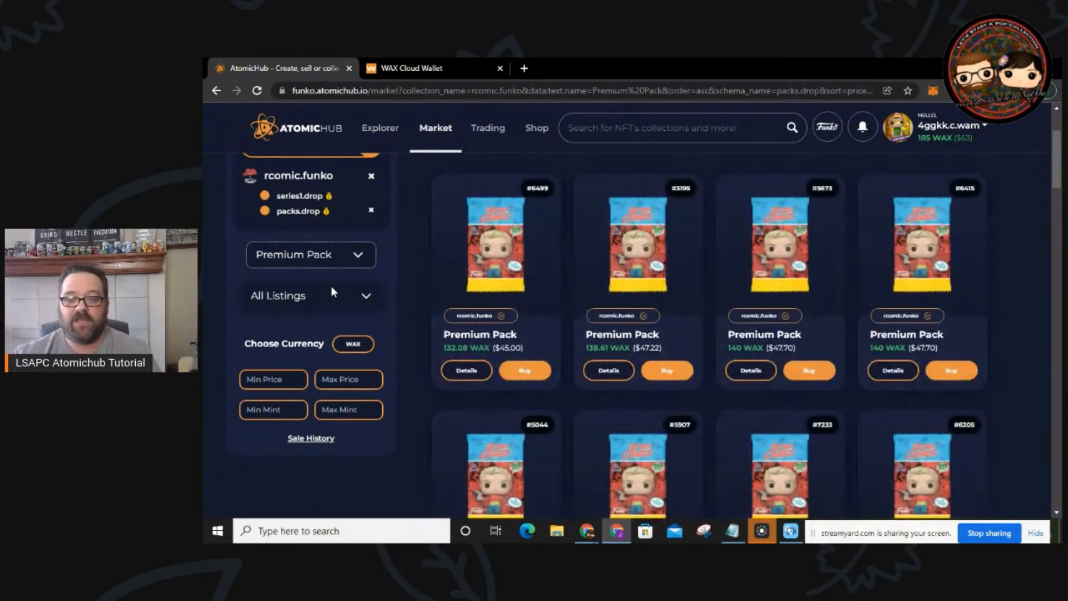
pyautogui.scroll(1, 369, 282)
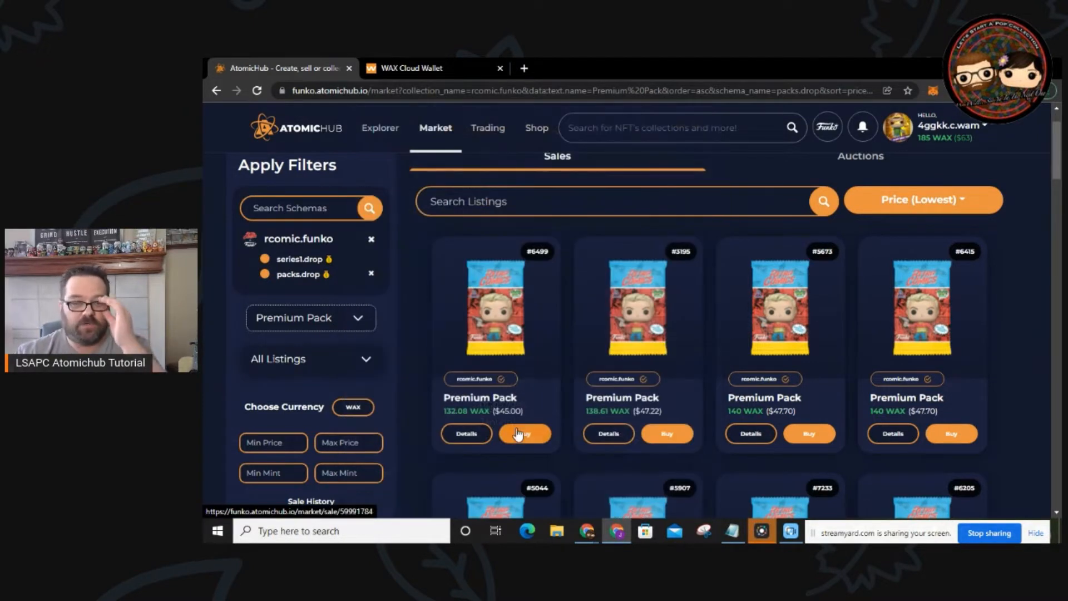
pyautogui.moveTo(479, 305)
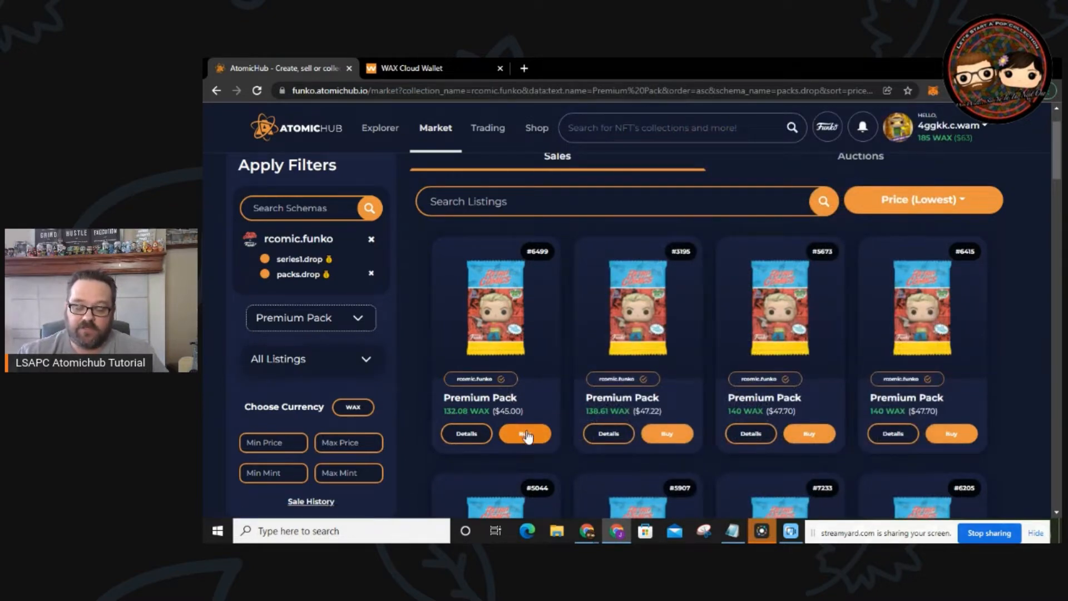
# Step: Buy Premium Pack #6499 for 132.04 WAX and close the success dialog
pyautogui.click(527, 435)
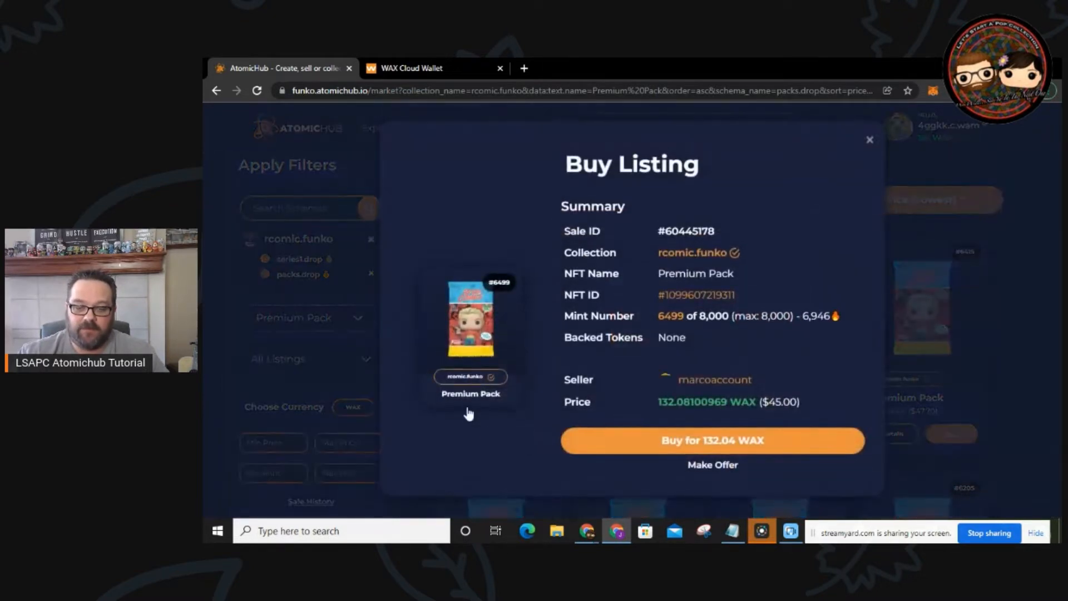
pyautogui.click(735, 443)
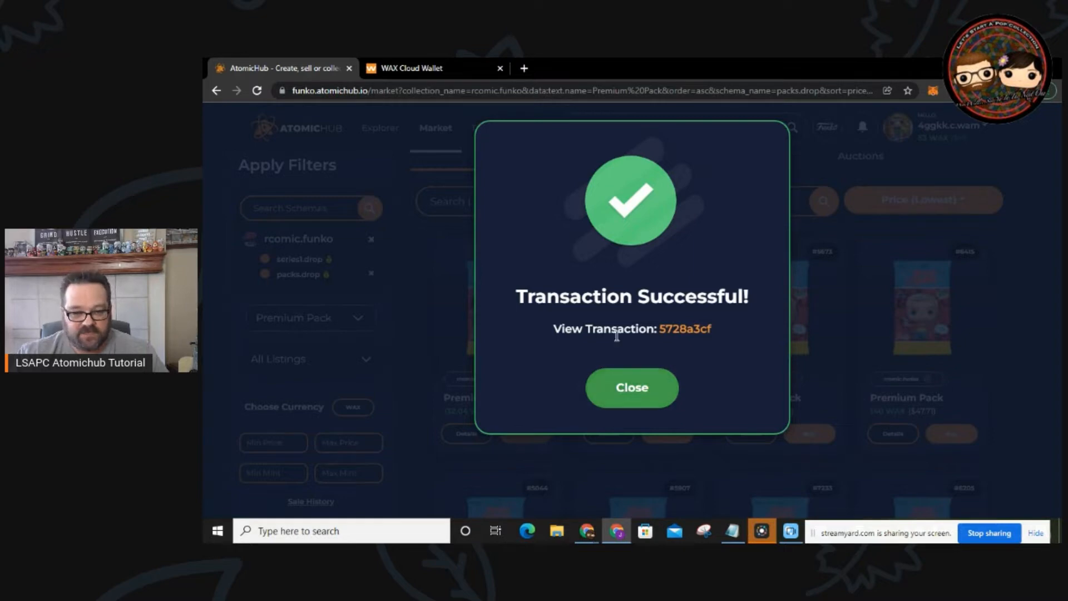
pyautogui.click(628, 390)
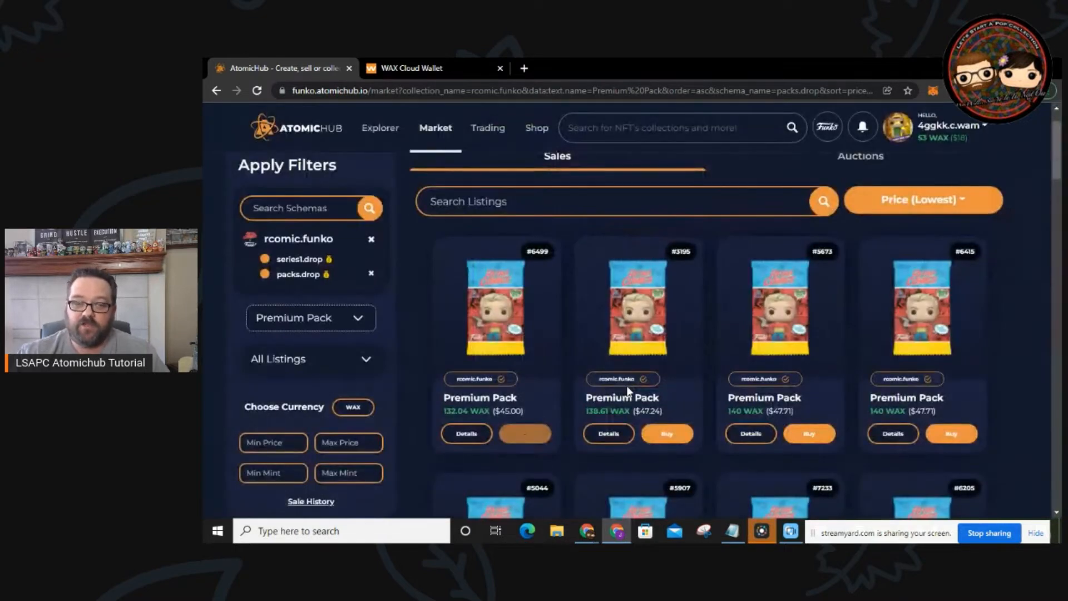
pyautogui.click(985, 129)
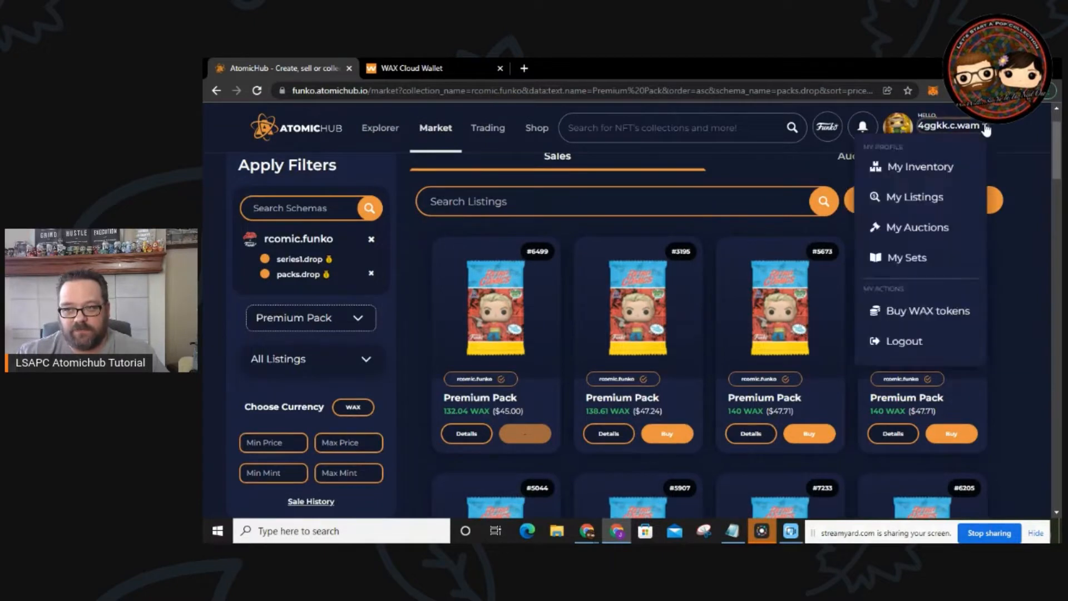
pyautogui.click(924, 165)
pyautogui.scroll(-5, 581, 306)
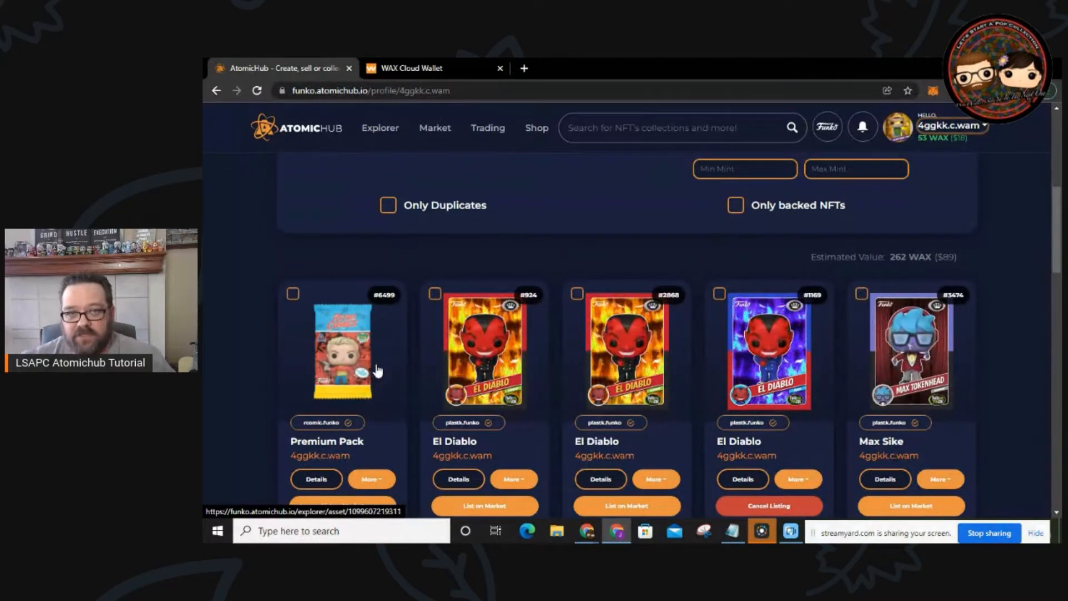
pyautogui.scroll(2, 379, 293)
pyautogui.scroll(-1, 378, 293)
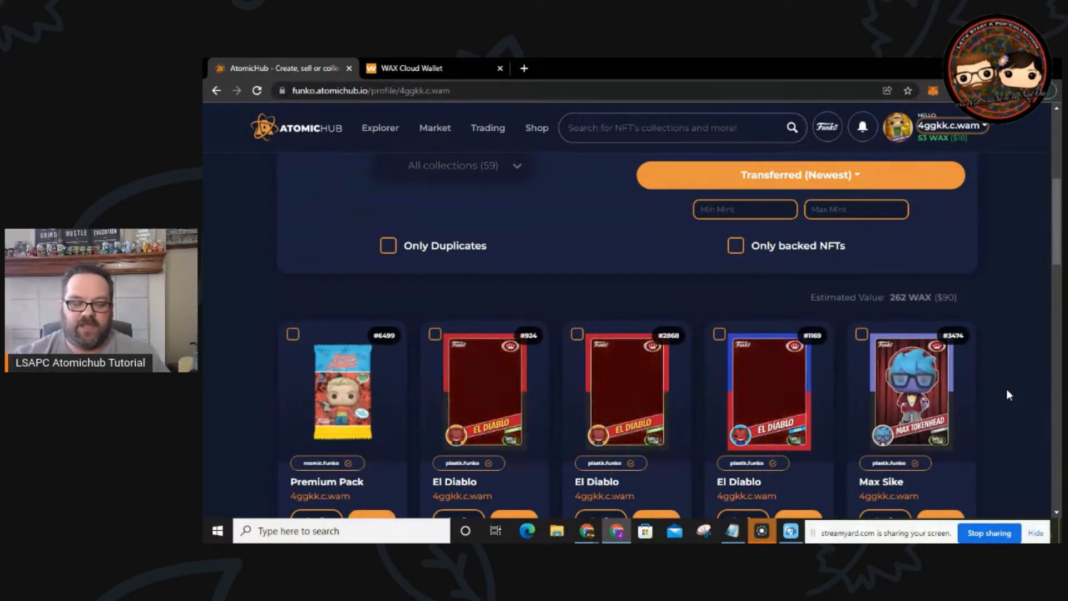
pyautogui.scroll(-3, 1000, 395)
pyautogui.scroll(1, 1000, 401)
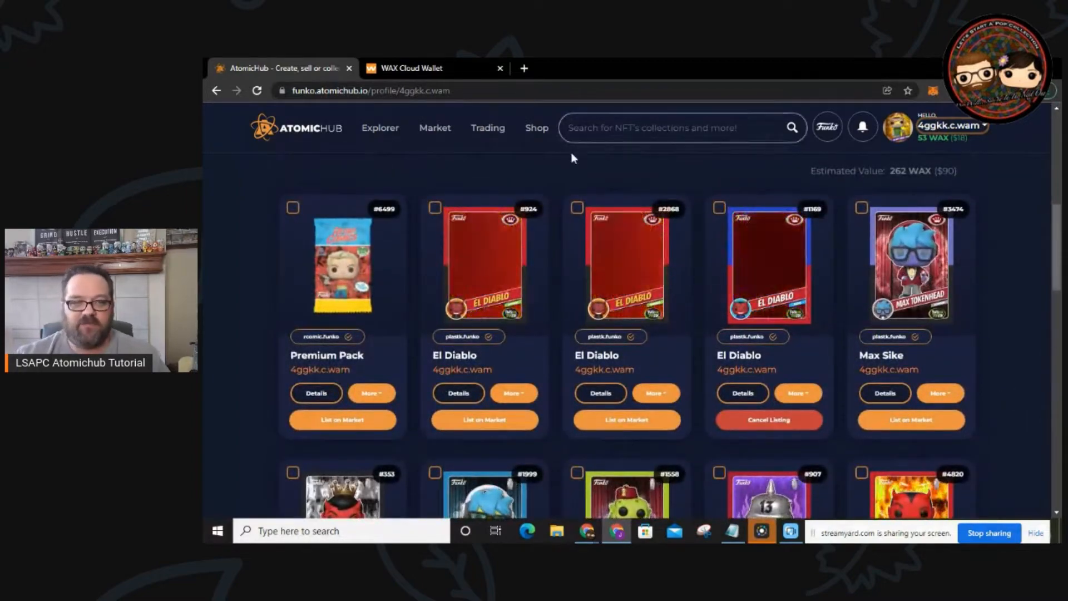
pyautogui.moveTo(487, 275)
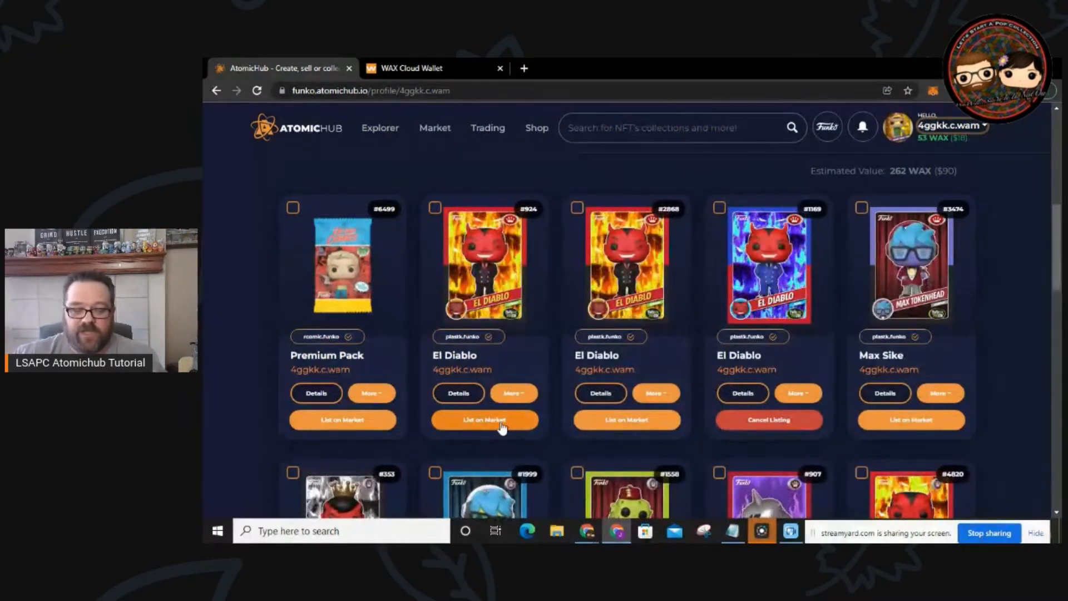
# Step: List El Diablo #924 on the market for 0.69 WAX and close the success dialog
pyautogui.click(510, 424)
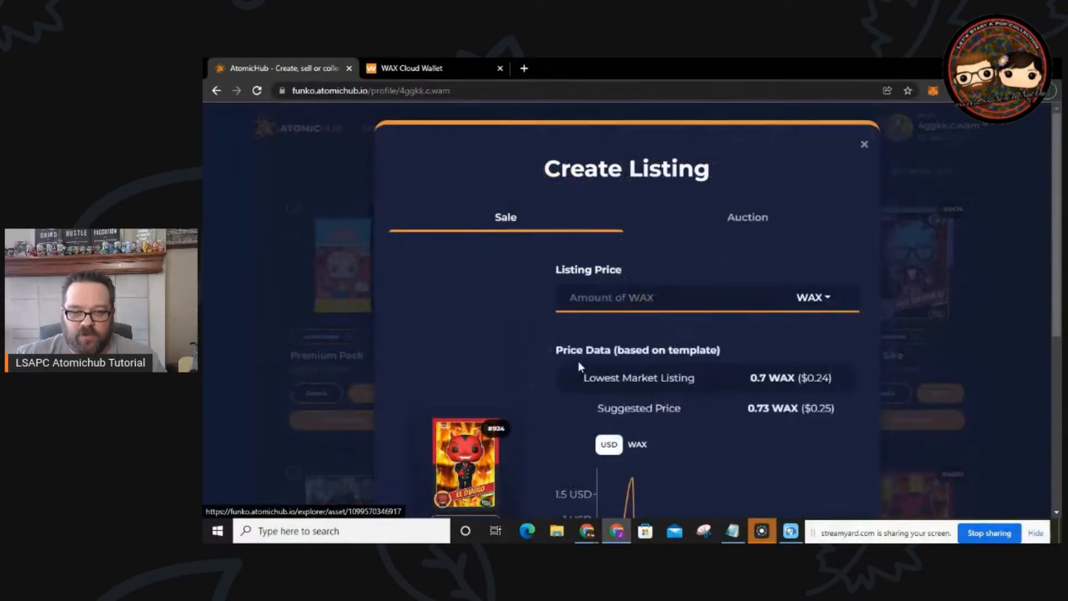
pyautogui.scroll(-1, 739, 310)
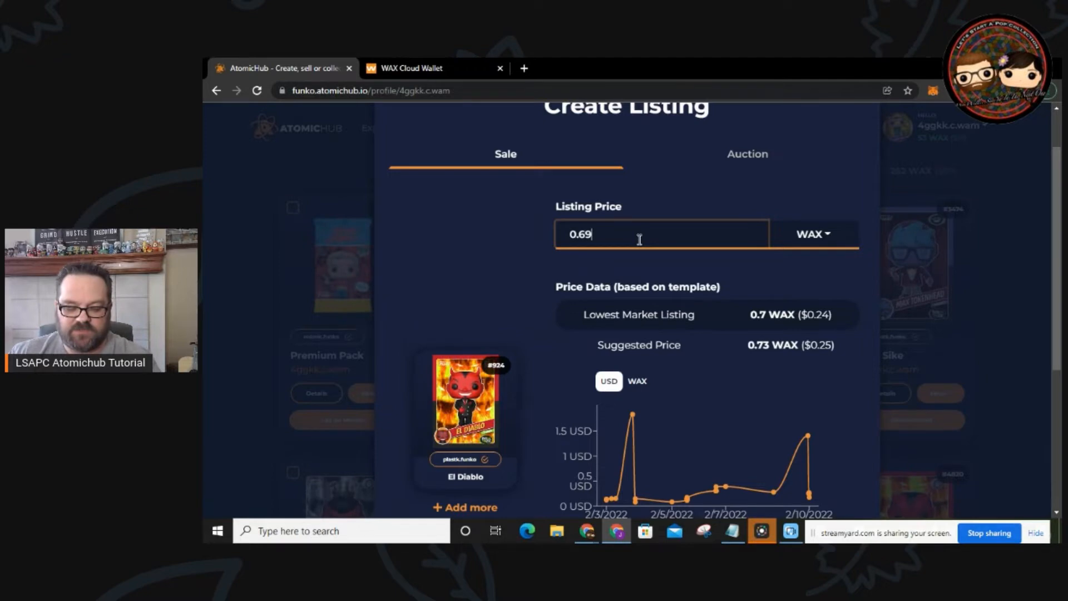
pyautogui.scroll(-5, 659, 238)
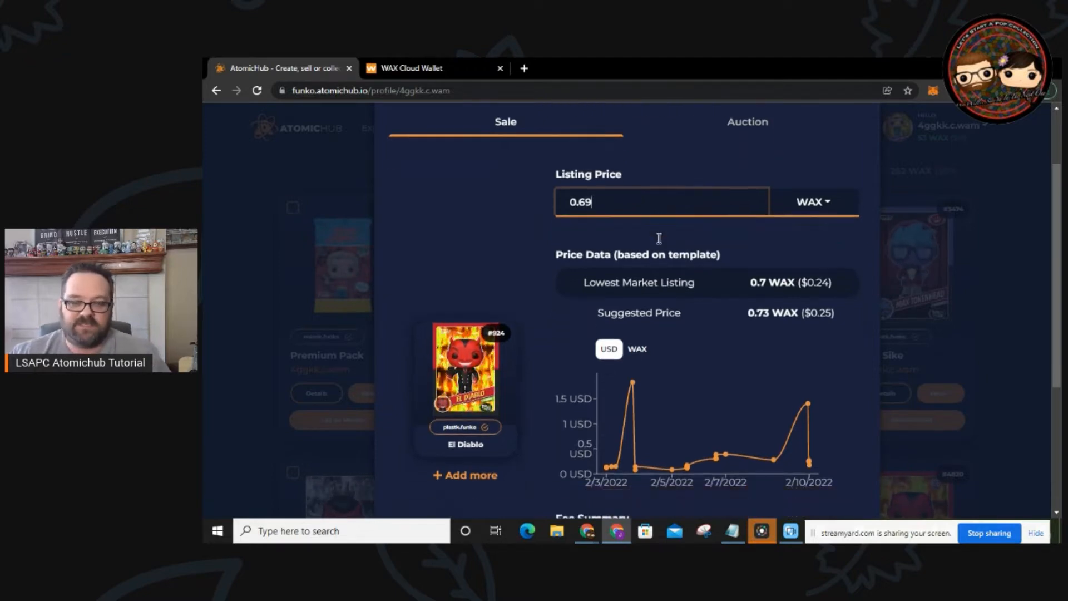
pyautogui.click(733, 459)
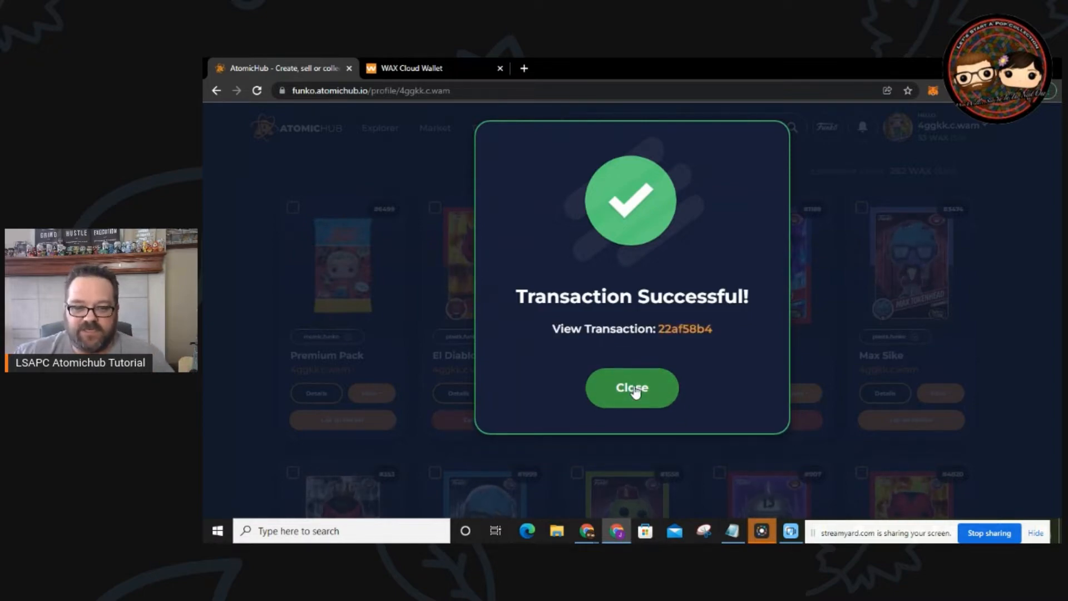
pyautogui.click(635, 392)
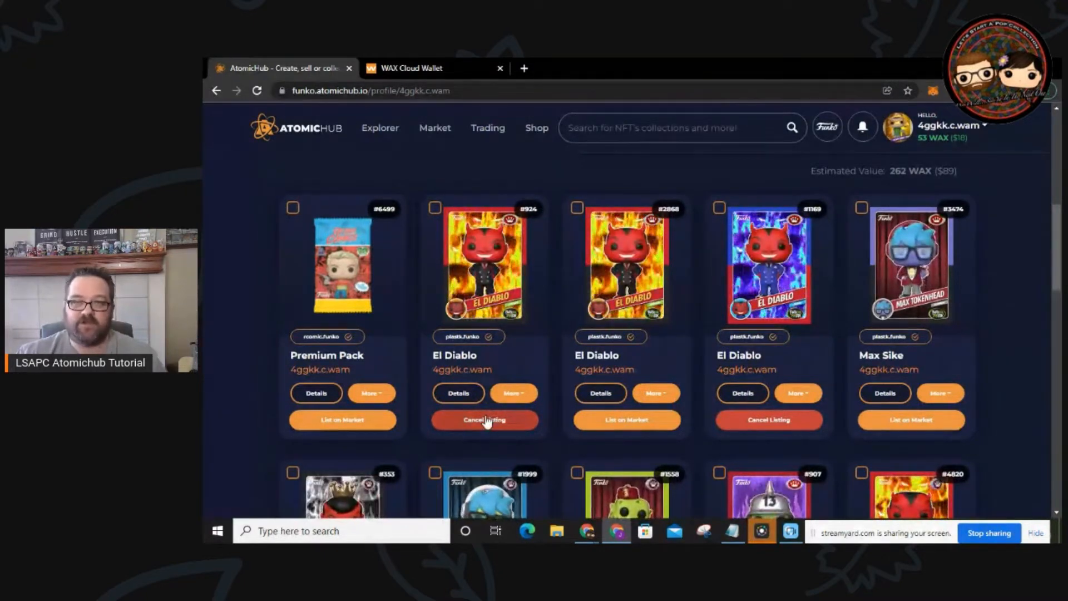
pyautogui.moveTo(437, 129)
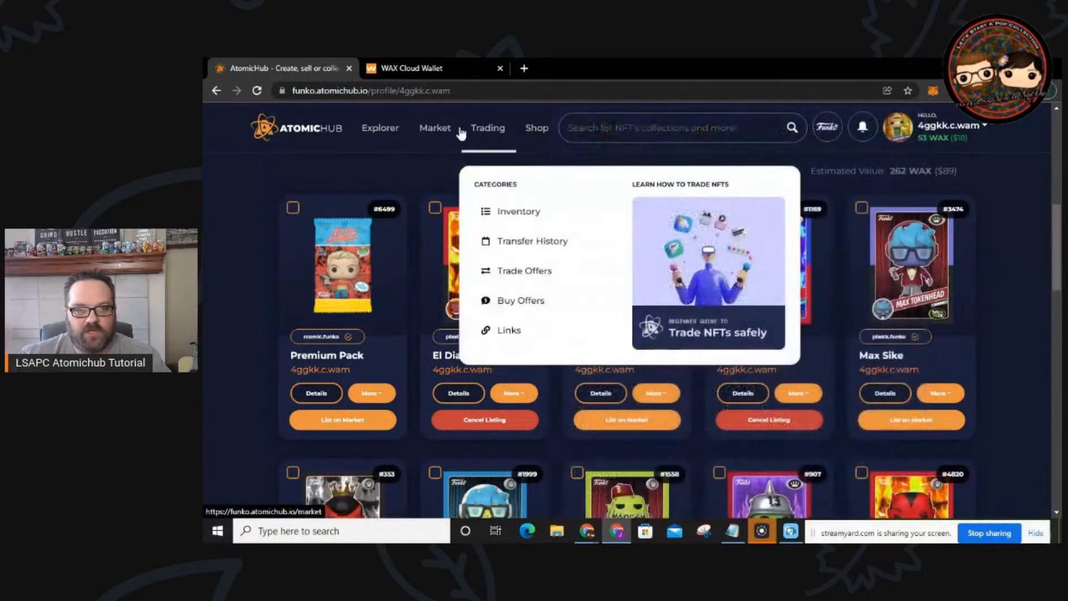
# Step: Filter the Market to the plastk.funko collection and search 'el dia'
pyautogui.click(439, 129)
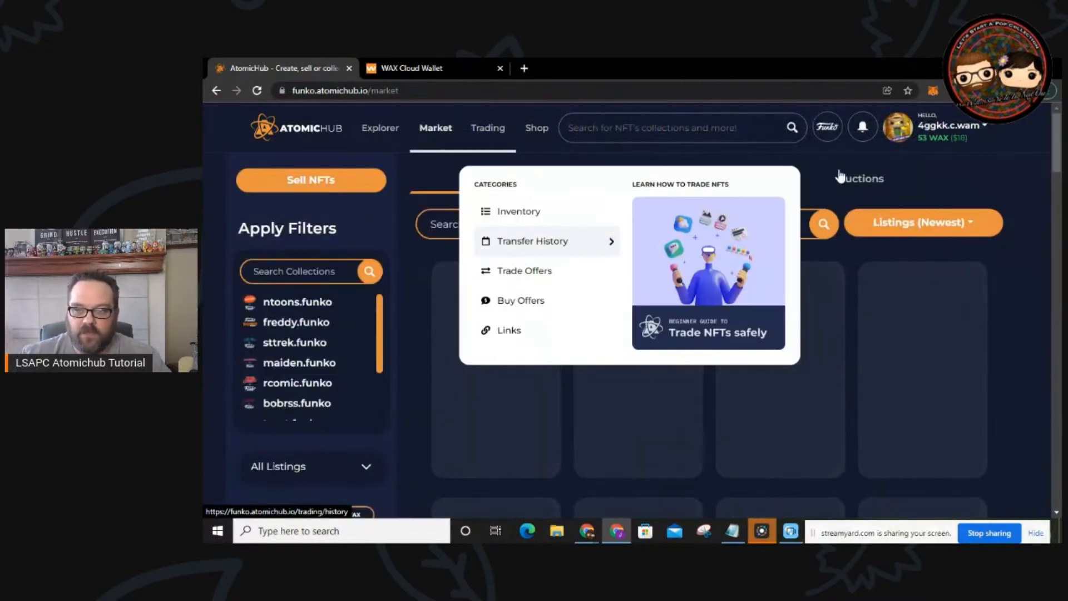
pyautogui.scroll(-3, 301, 367)
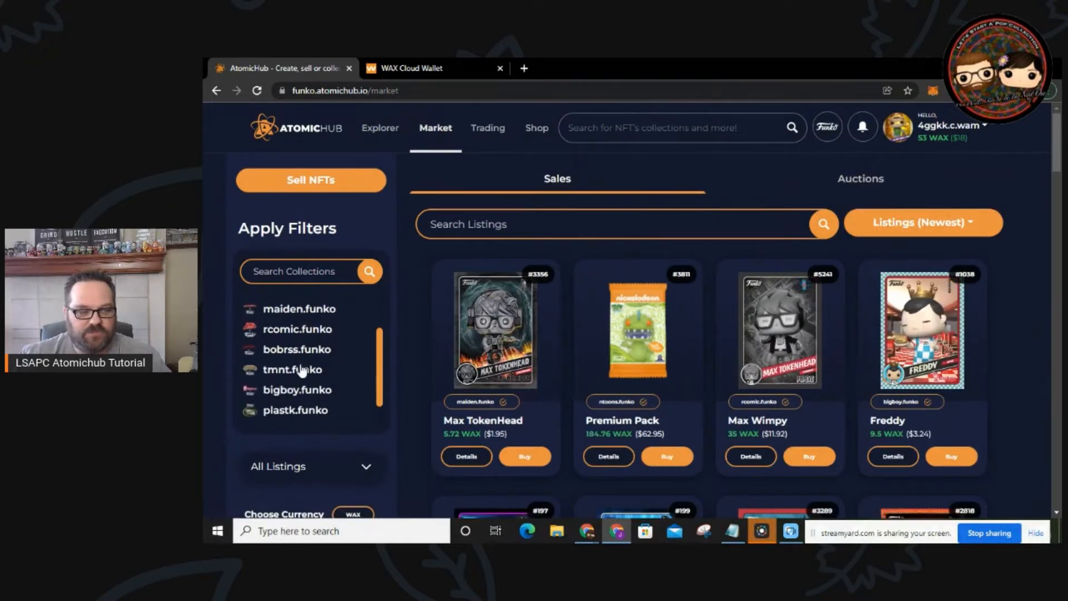
pyautogui.click(299, 389)
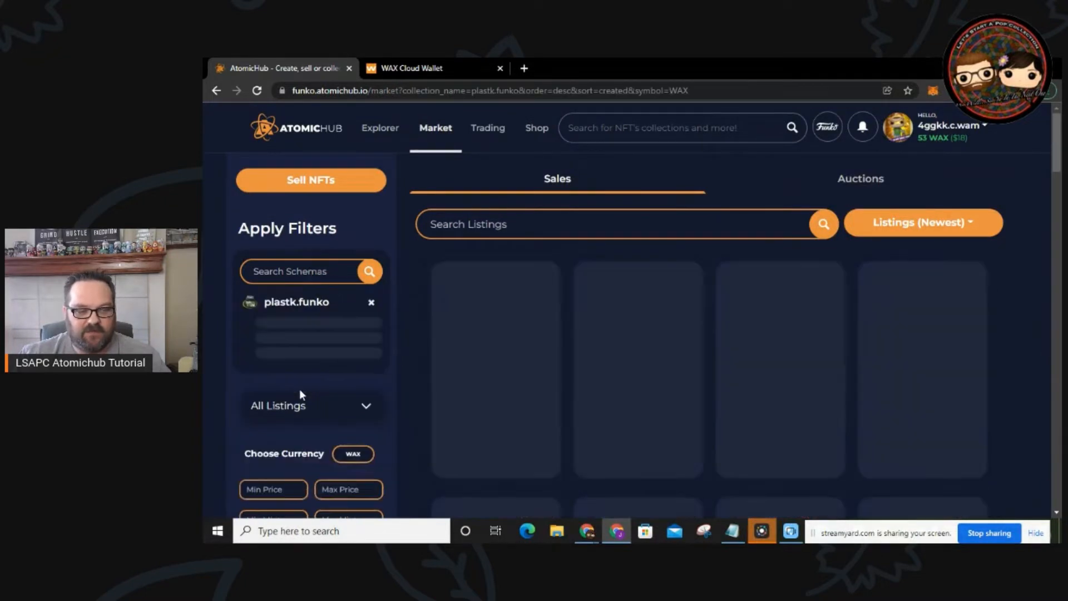
pyautogui.write('el')
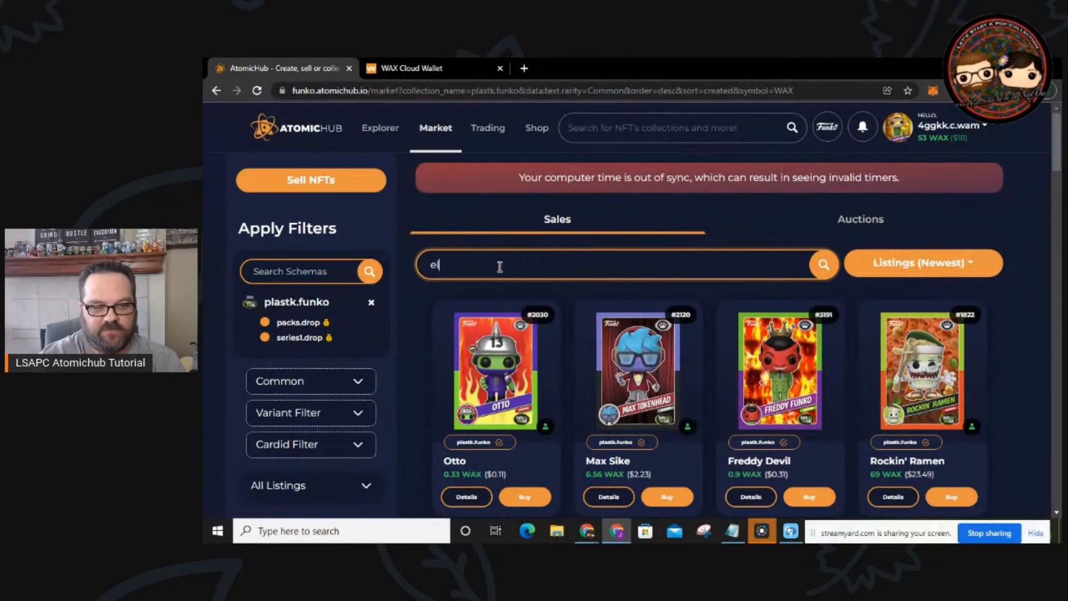
pyautogui.write(' dia')
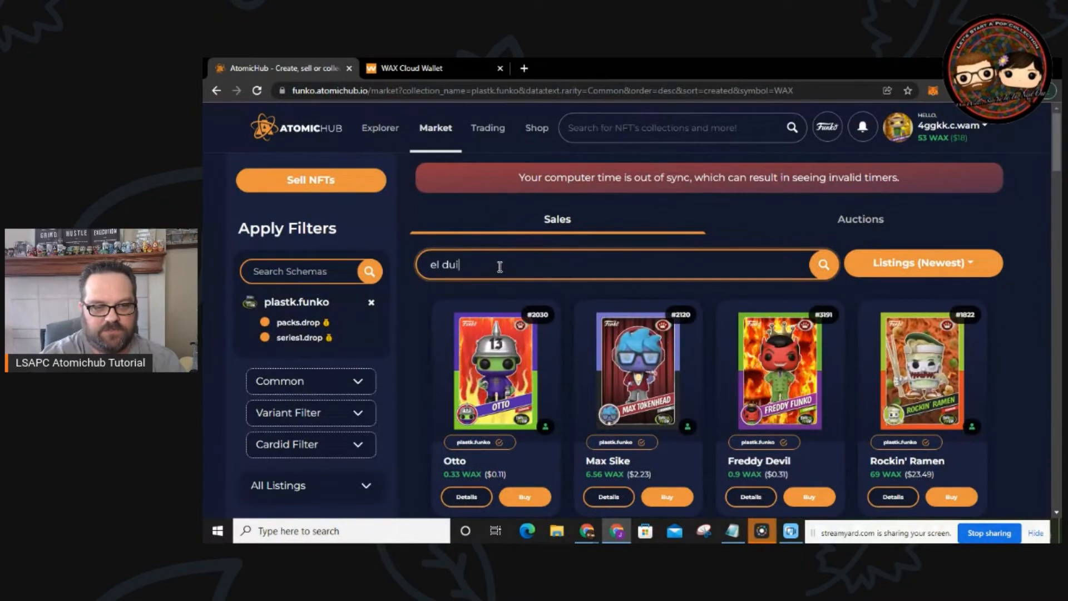
pyautogui.scroll(-1, 411, 327)
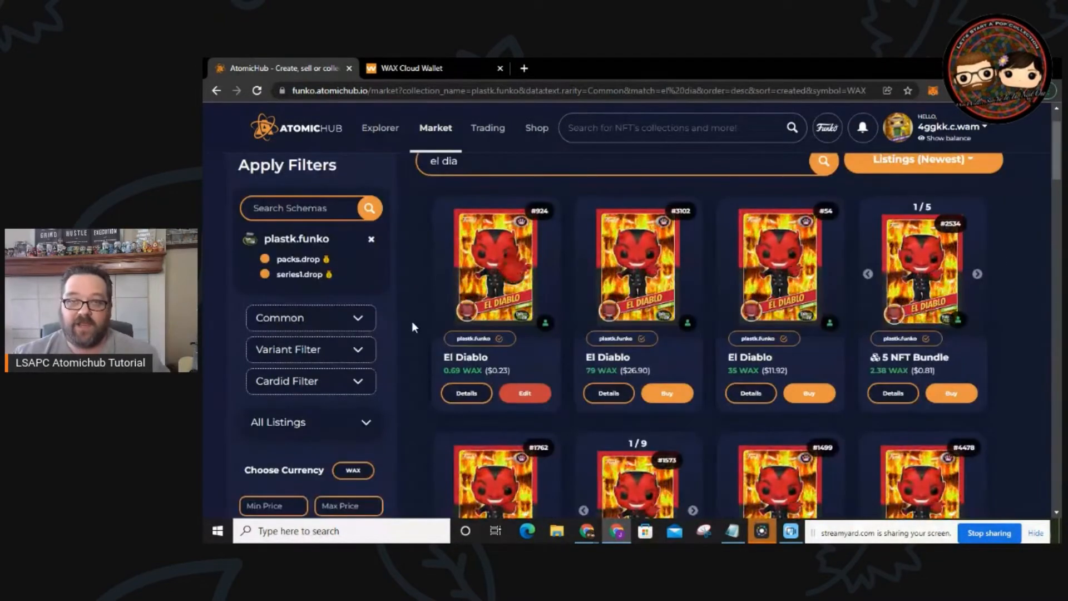
pyautogui.scroll(1, 412, 321)
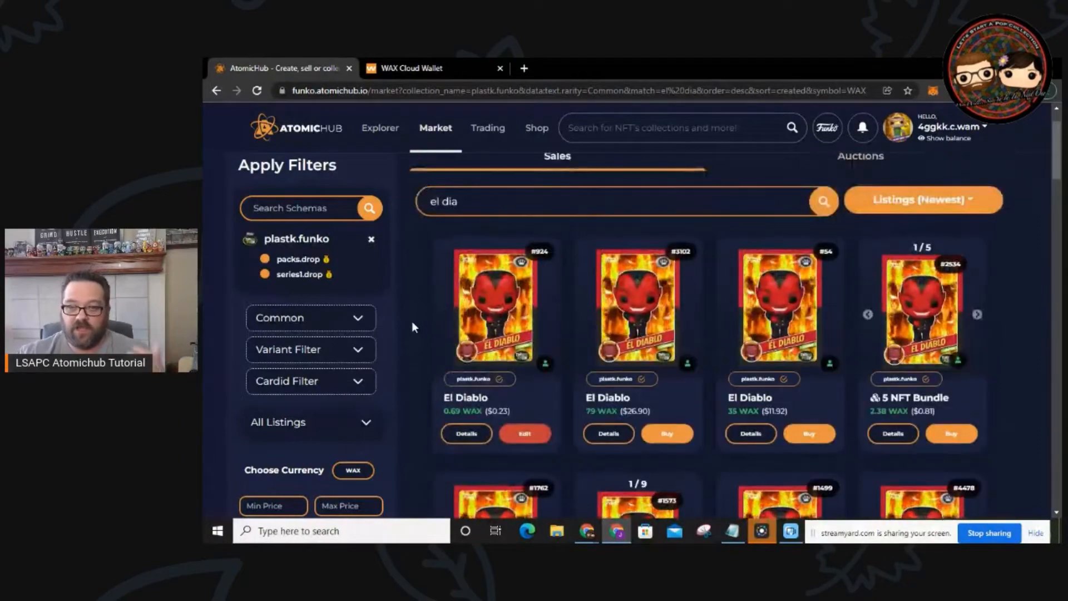
# Step: Sort the El Diablo listings by Price (Lowest), with #924 at 0.69 WAX on top
pyautogui.click(955, 201)
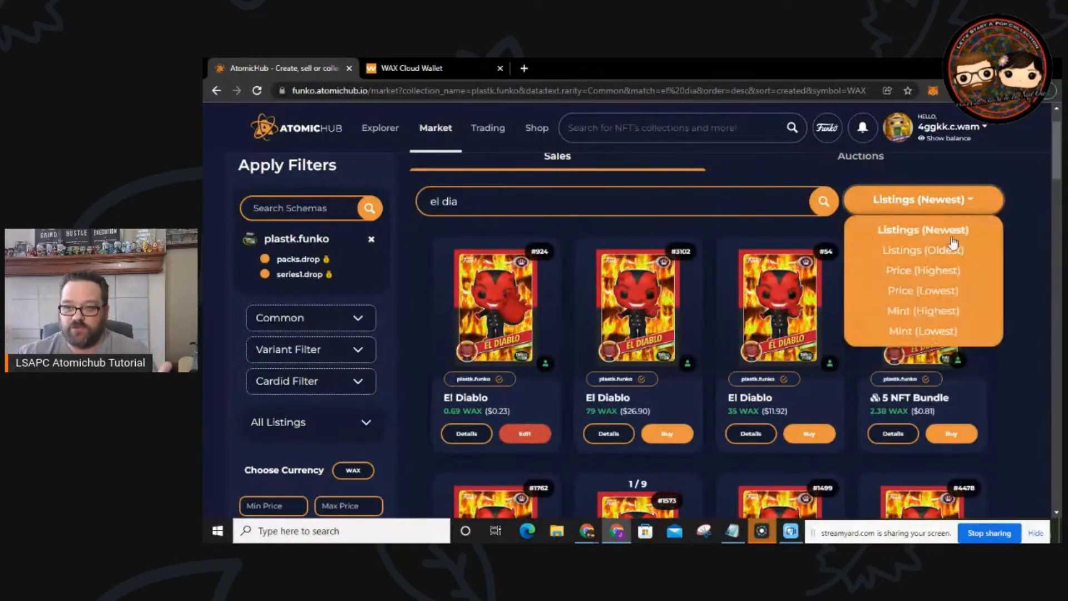
pyautogui.click(952, 291)
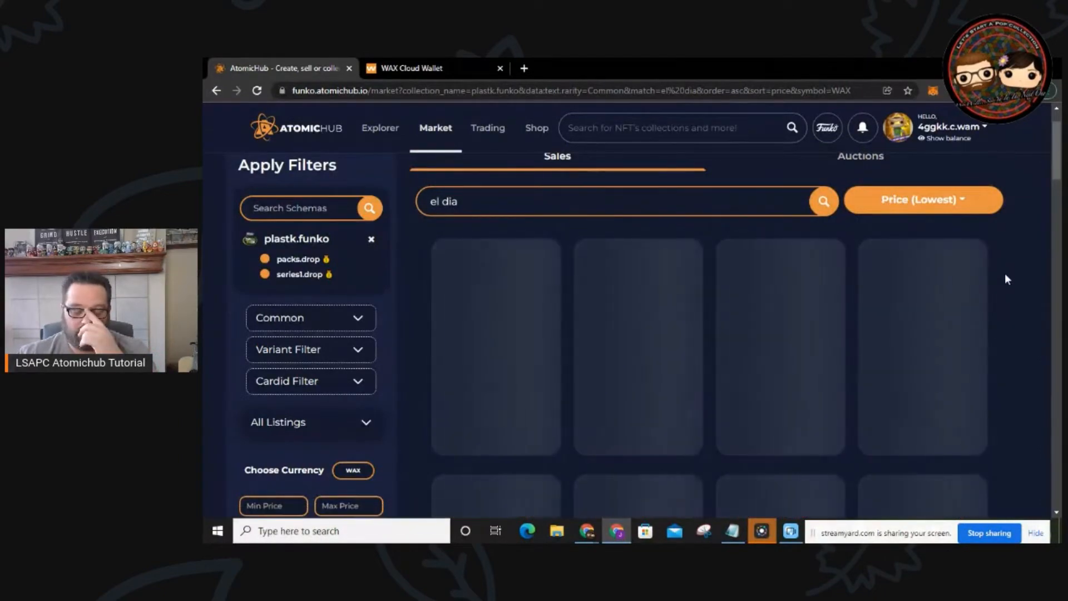
pyautogui.scroll(-1, 1011, 274)
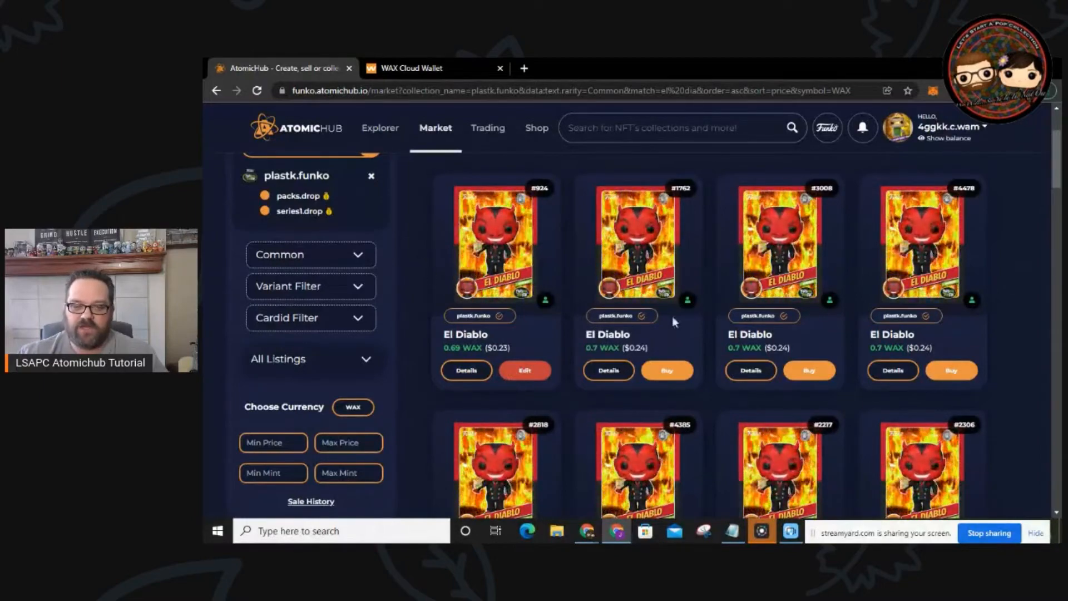
pyautogui.scroll(-3, 1007, 336)
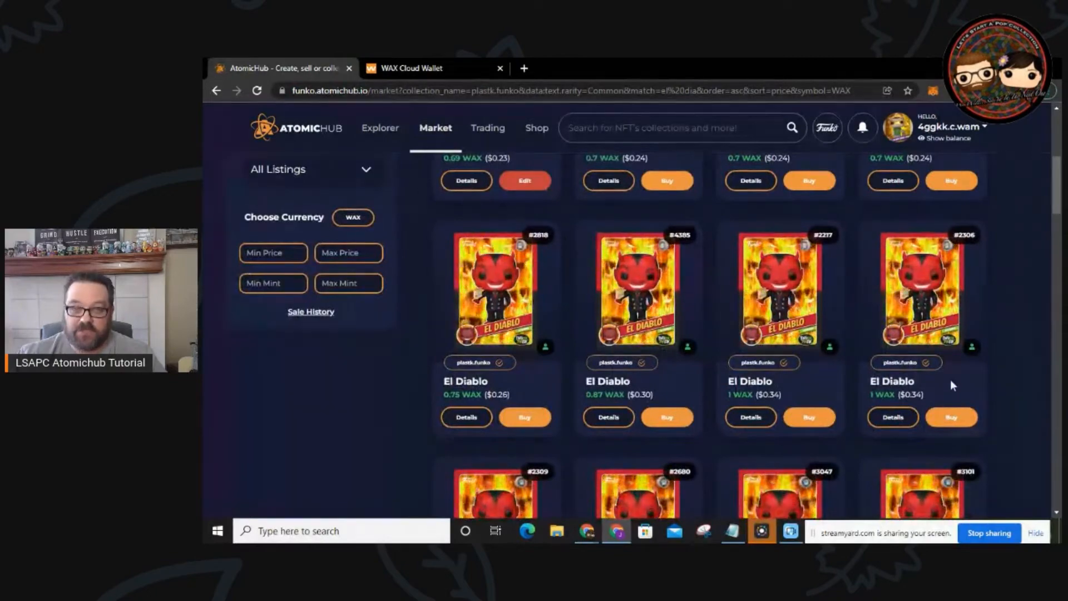
pyautogui.scroll(2, 990, 371)
pyautogui.scroll(2, 991, 366)
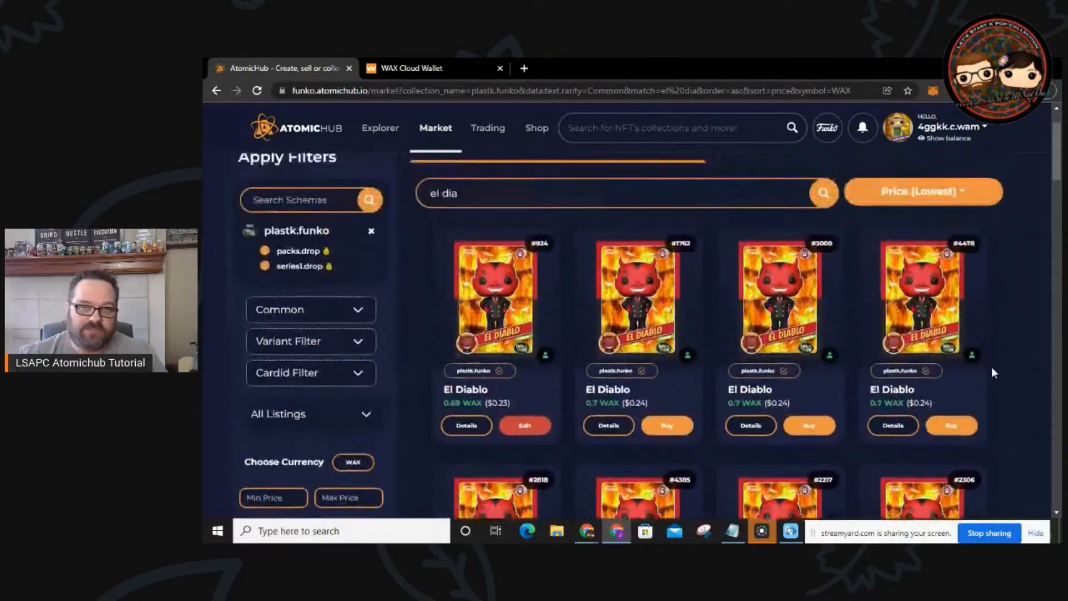
pyautogui.moveTo(944, 370)
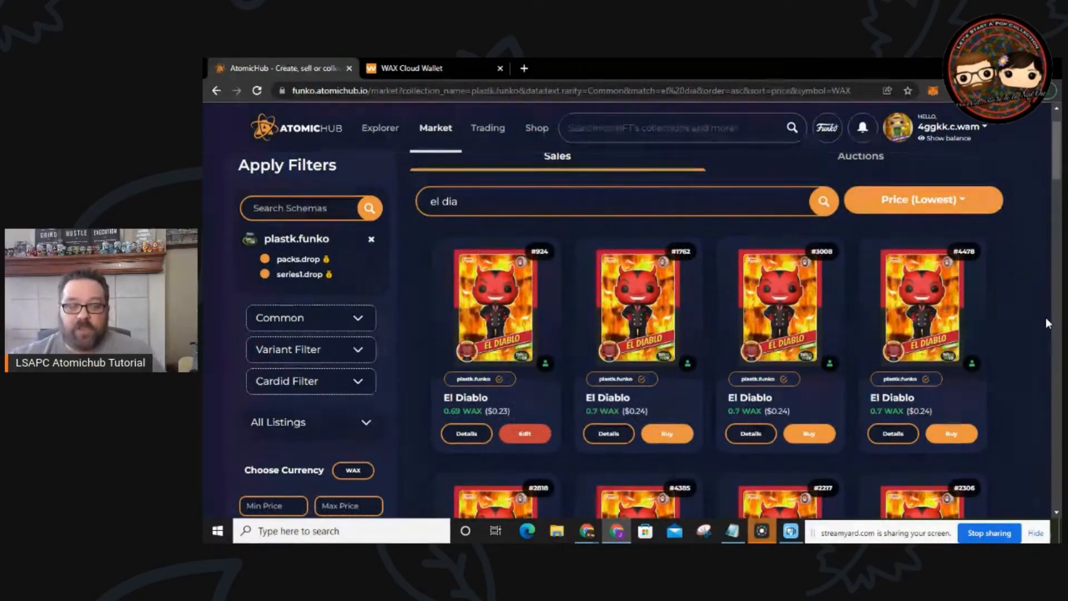
pyautogui.click(520, 435)
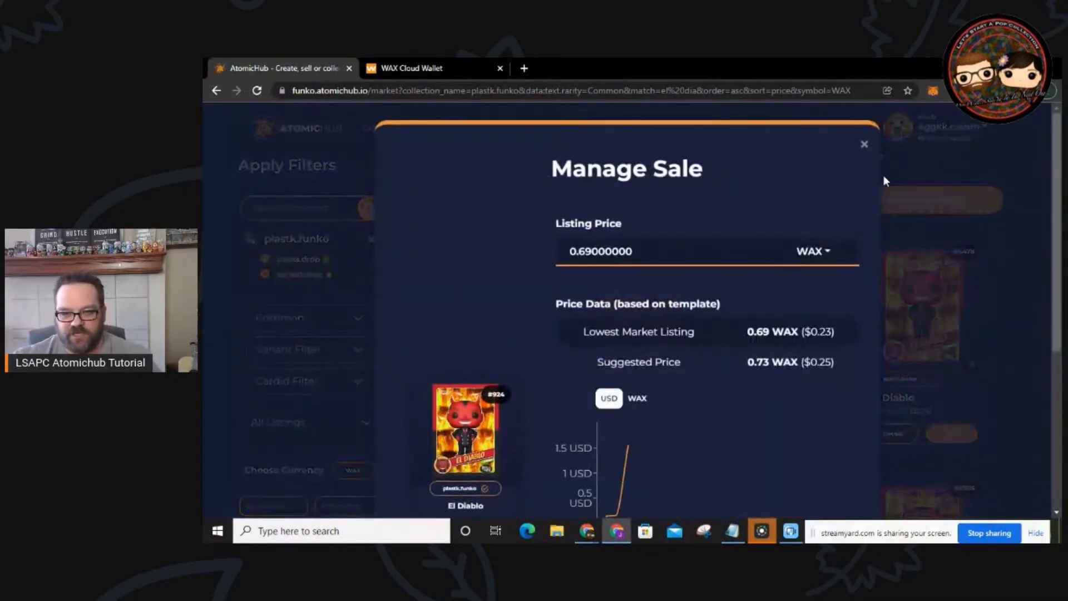
pyautogui.click(865, 146)
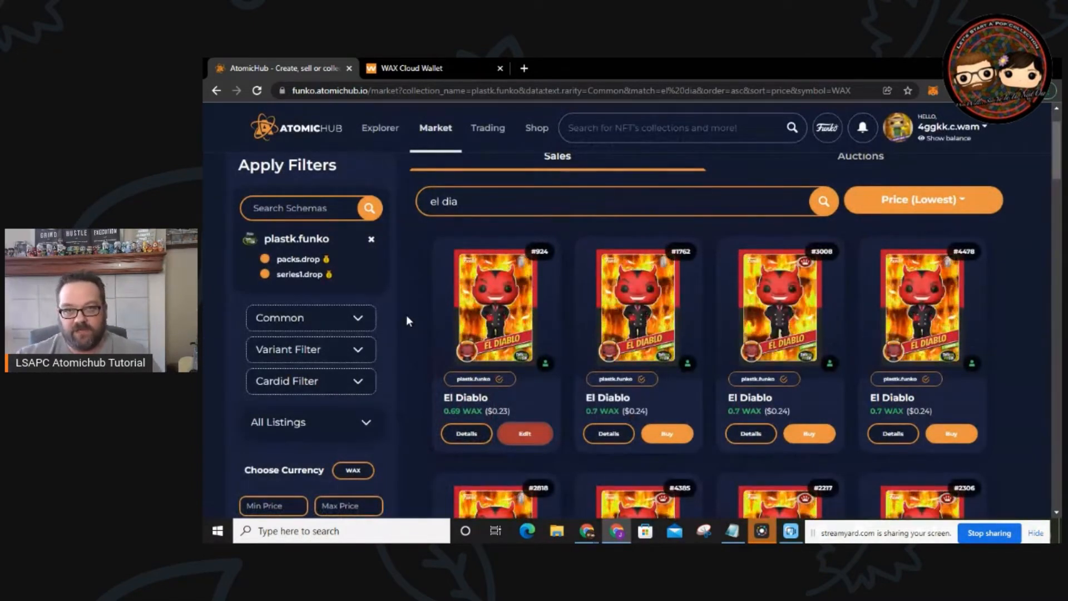
pyautogui.scroll(1, 406, 320)
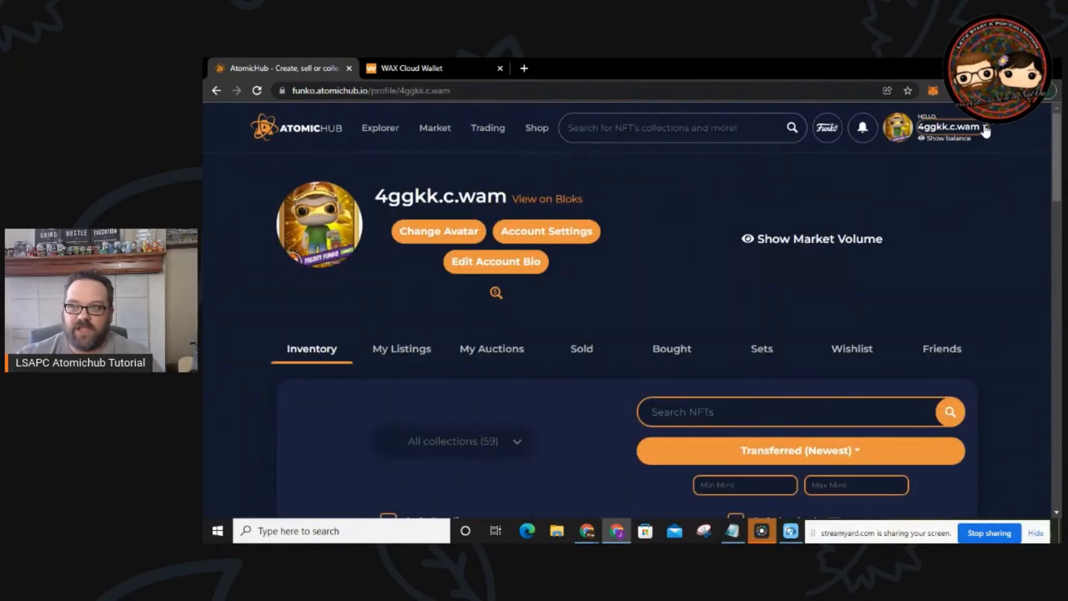
pyautogui.click(985, 131)
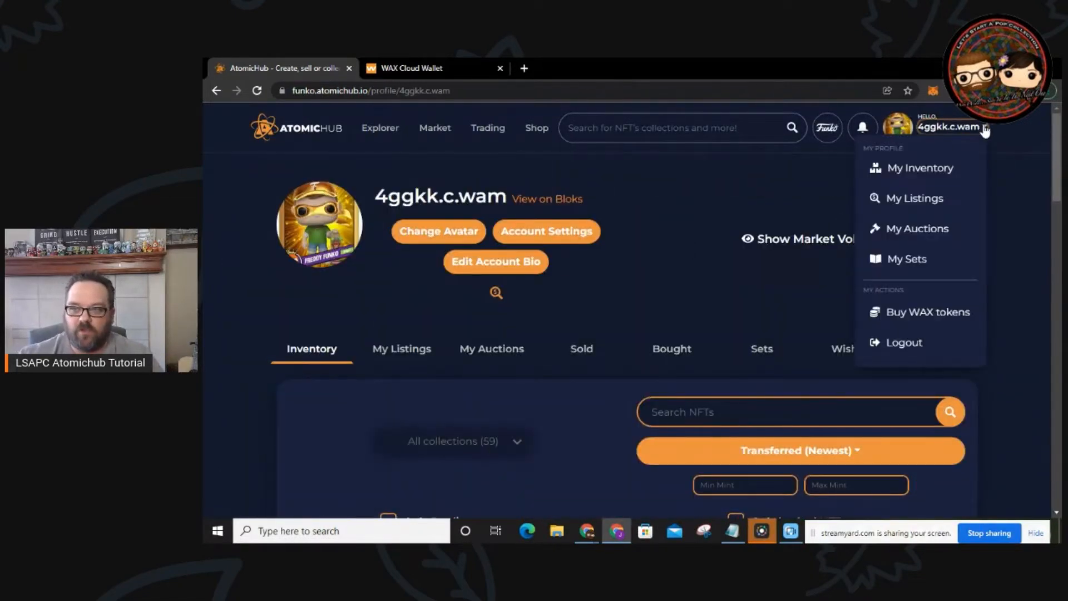
pyautogui.click(935, 174)
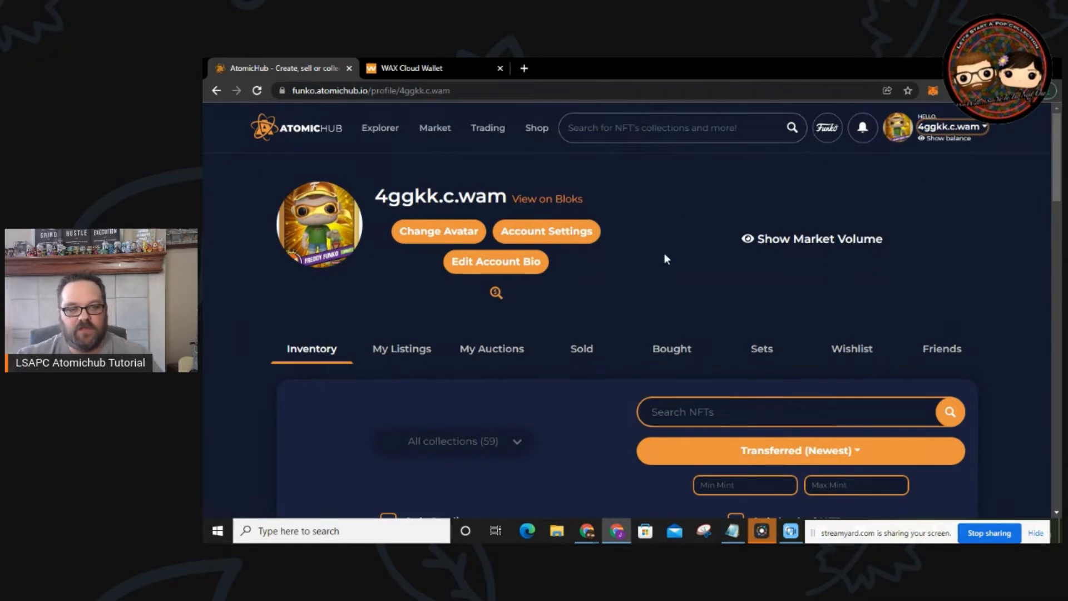
pyautogui.scroll(-5, 651, 278)
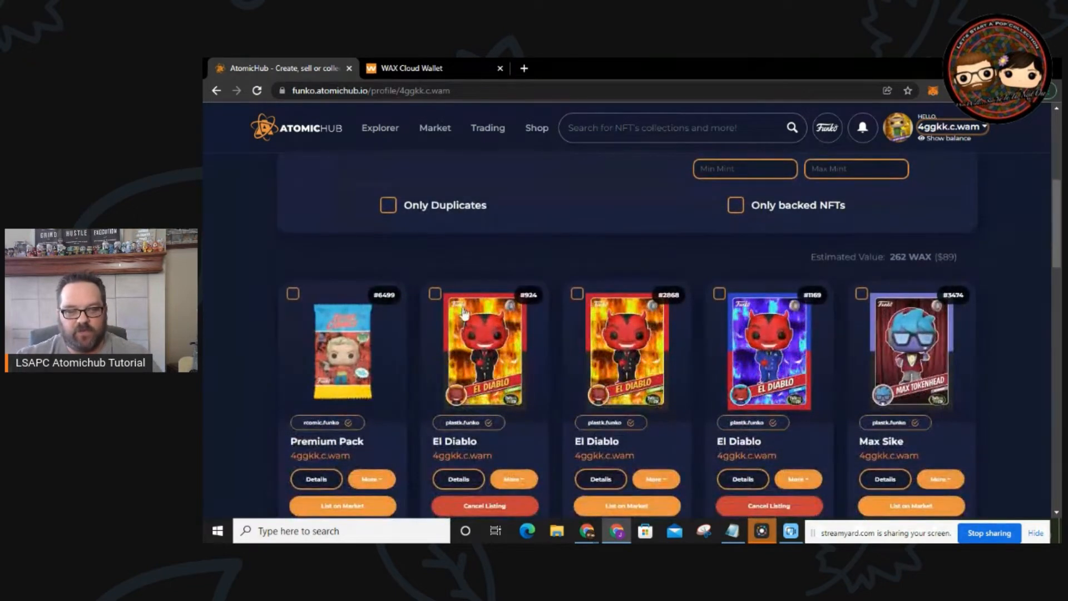
pyautogui.scroll(-2, 467, 344)
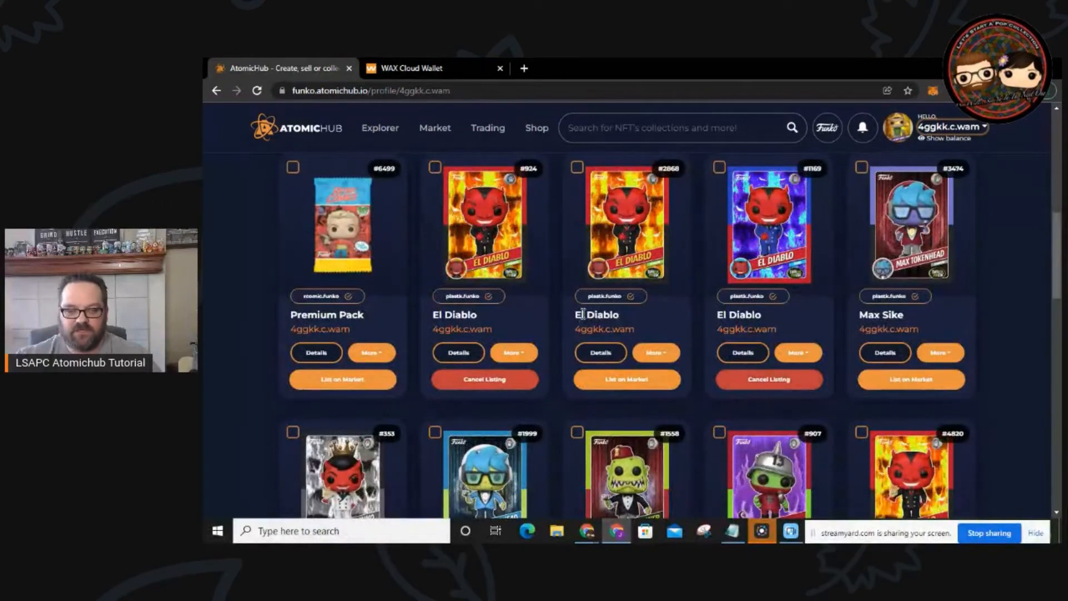
pyautogui.scroll(5, 578, 310)
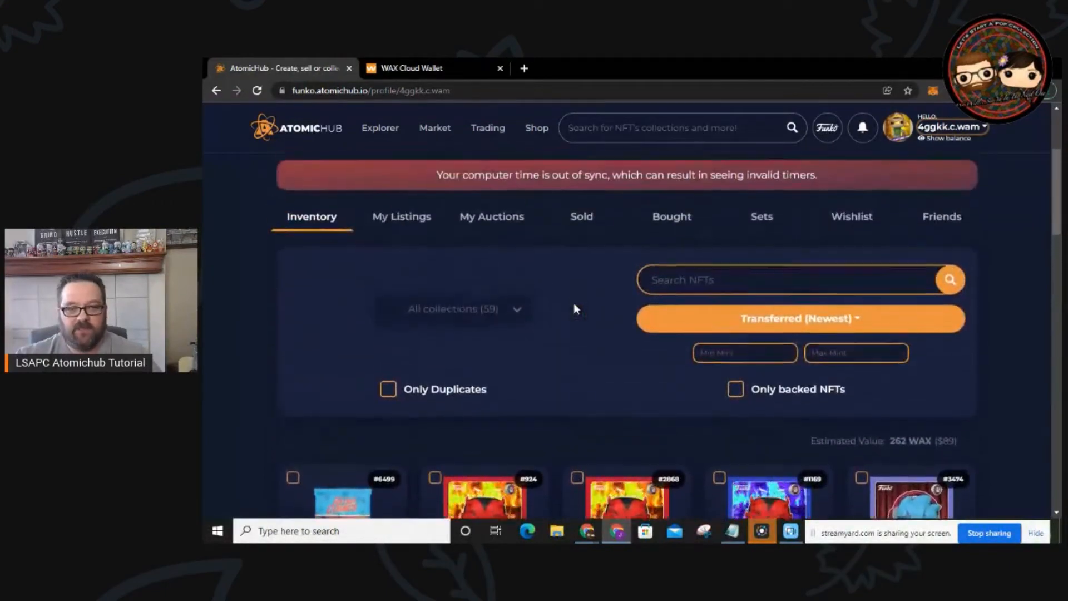
# Step: Browse the My Listings sales grid and view the Sike-O-Shriner #1496 and Freddy Devil card details
pyautogui.click(401, 223)
pyautogui.scroll(-9, 659, 305)
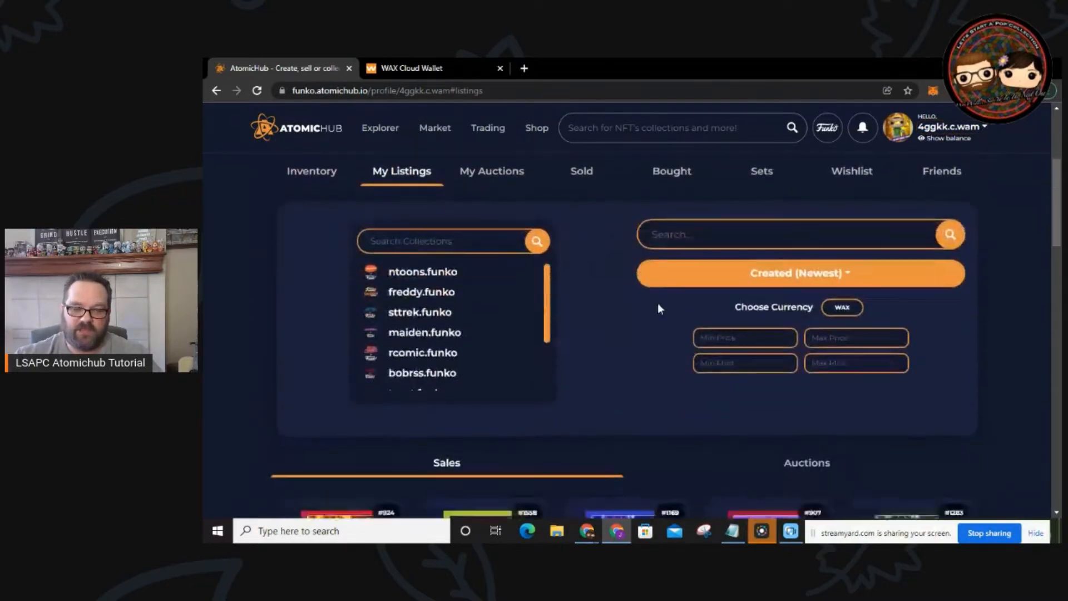
pyautogui.scroll(-6, 660, 308)
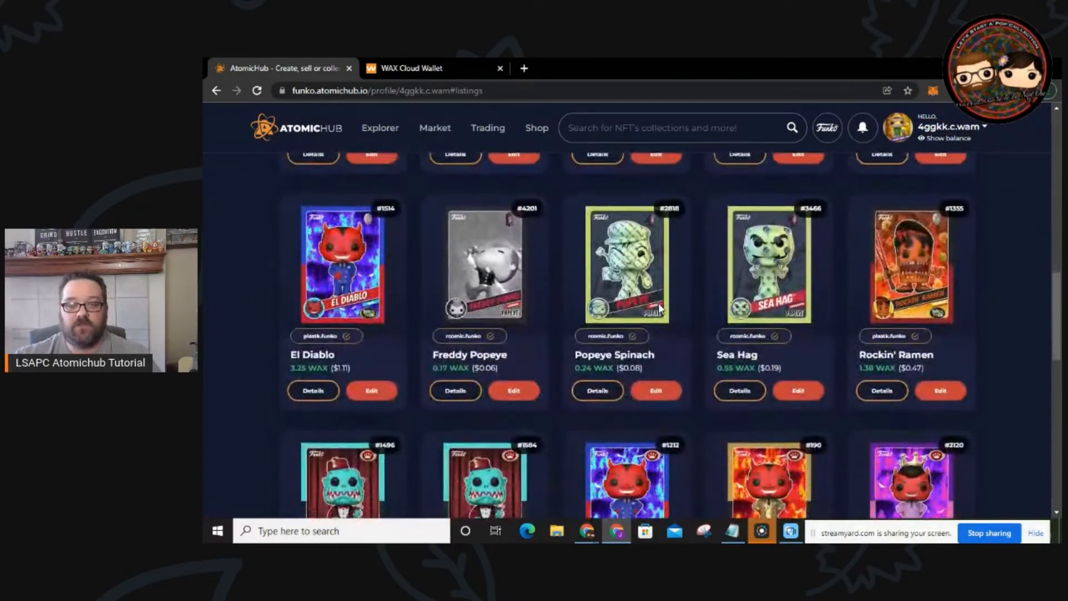
pyautogui.scroll(-6, 661, 309)
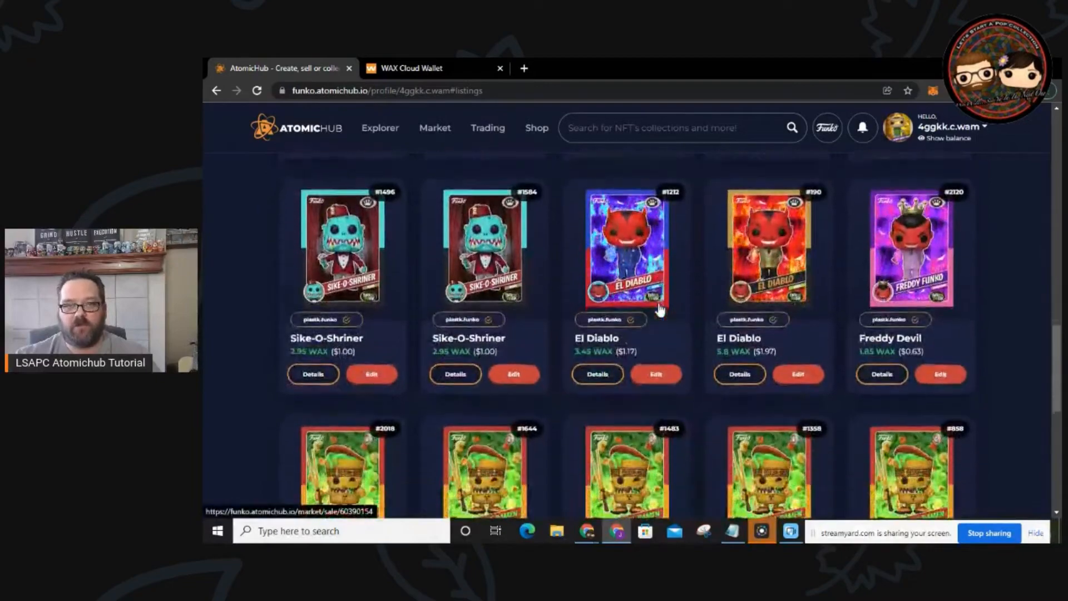
pyautogui.scroll(-2, 795, 379)
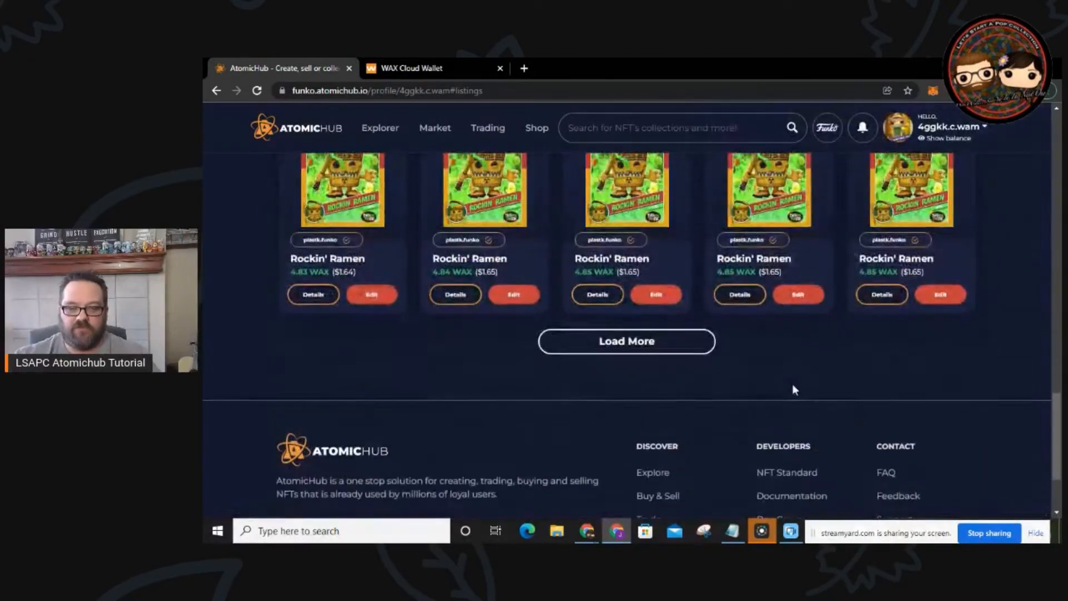
pyautogui.scroll(10, 740, 362)
pyautogui.scroll(5, 735, 356)
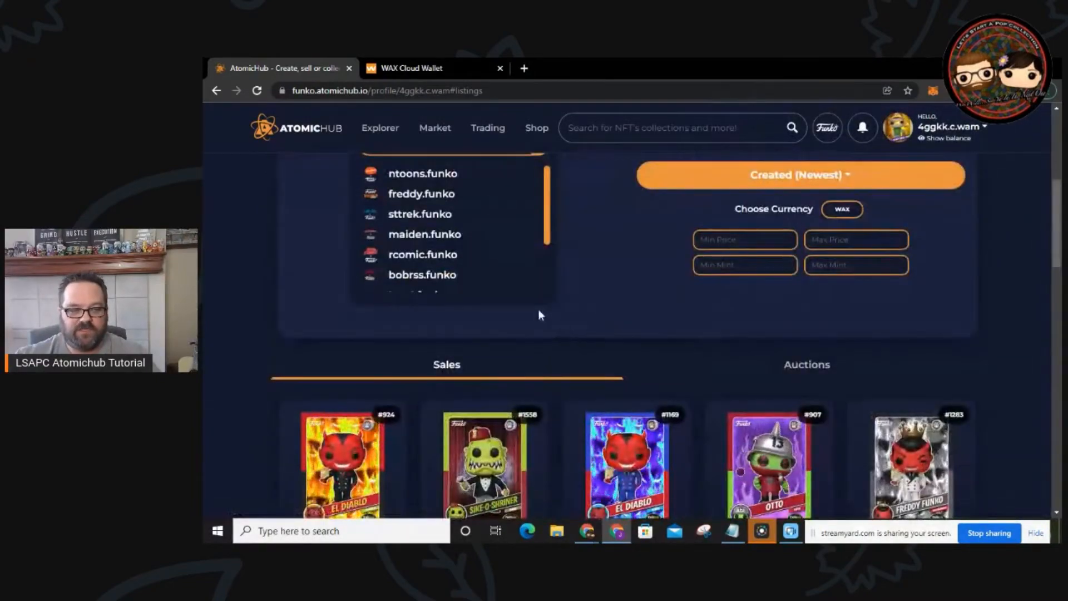
pyautogui.scroll(-4, 250, 321)
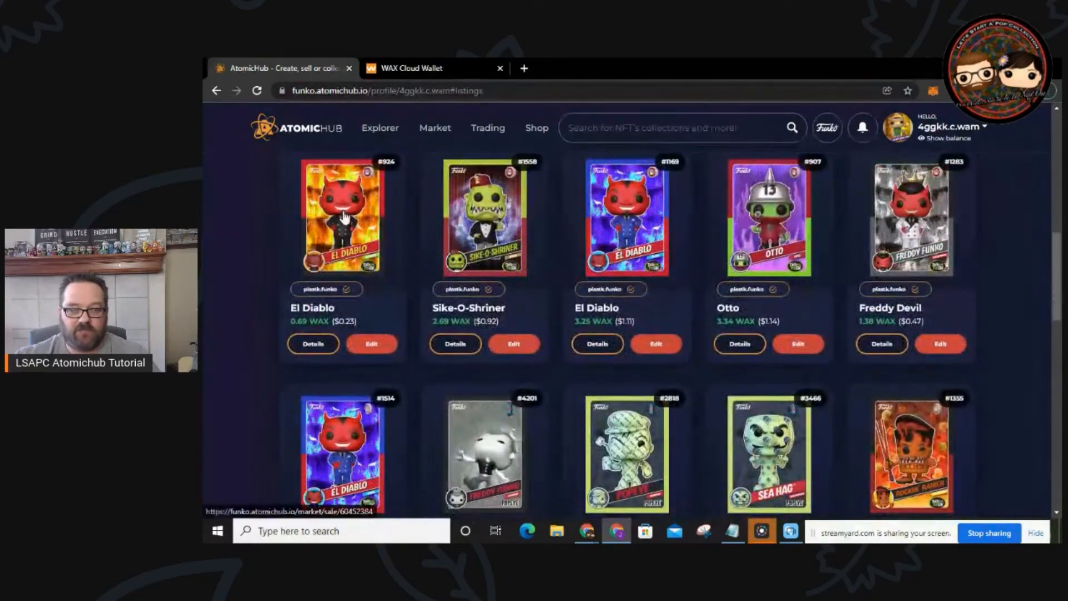
pyautogui.moveTo(344, 215)
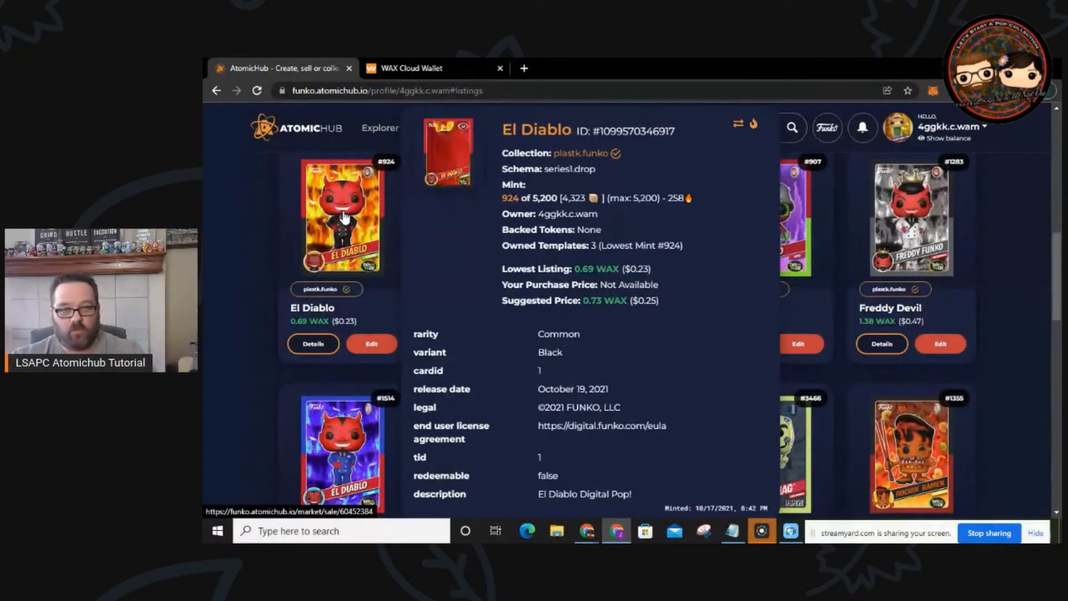
pyautogui.moveTo(514, 229)
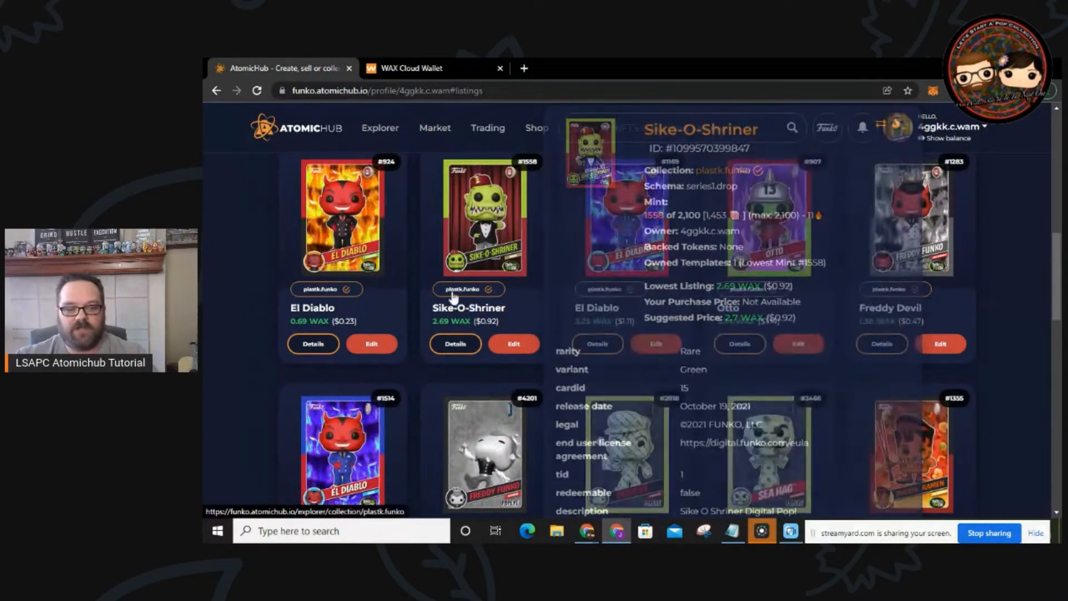
pyautogui.scroll(-5, 389, 334)
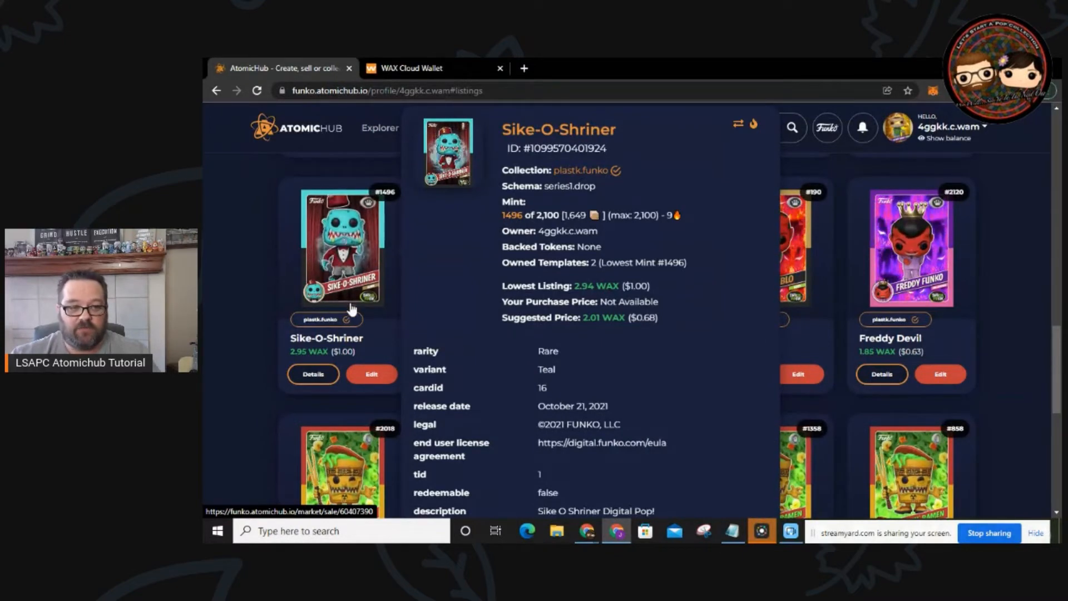
# Step: Edit the Sike-O-Shriner #1496 listing price in Manage Sale and confirm the change
pyautogui.click(368, 376)
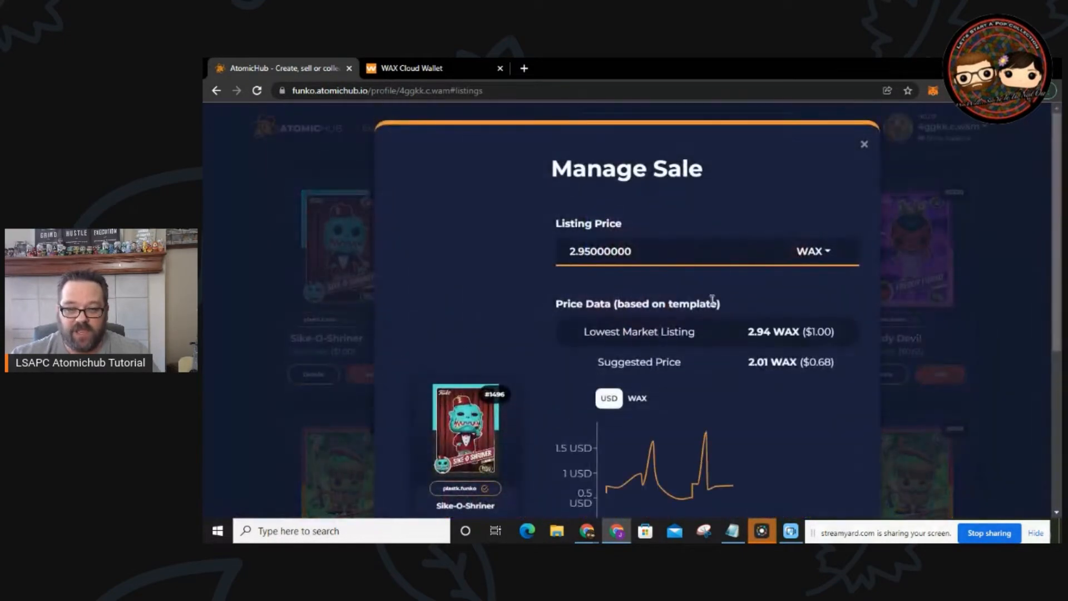
pyautogui.scroll(-1, 749, 296)
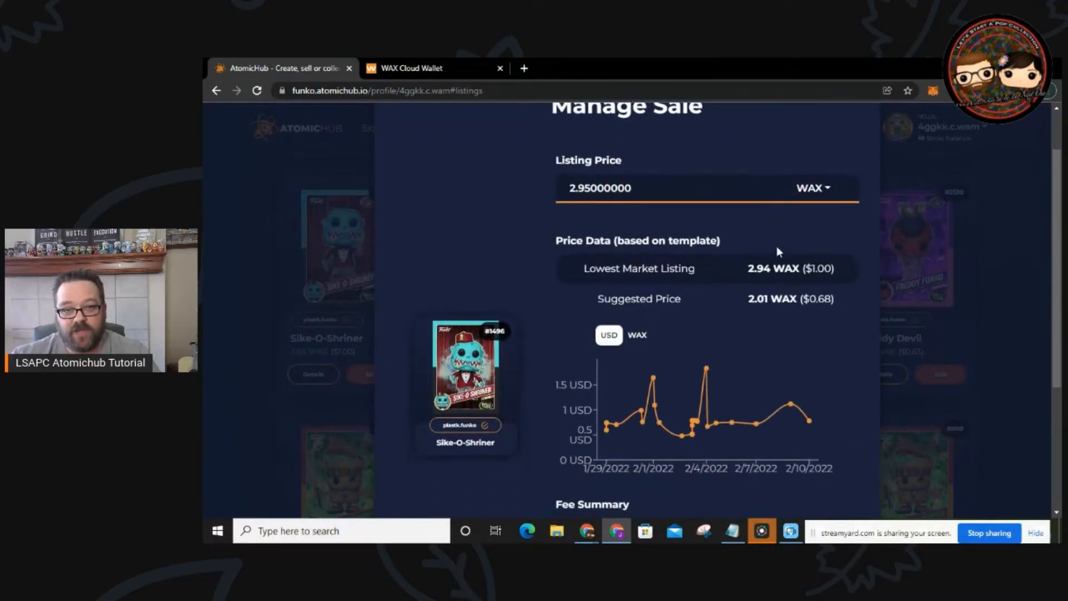
pyautogui.moveTo(667, 190); pyautogui.dragTo(586, 186)
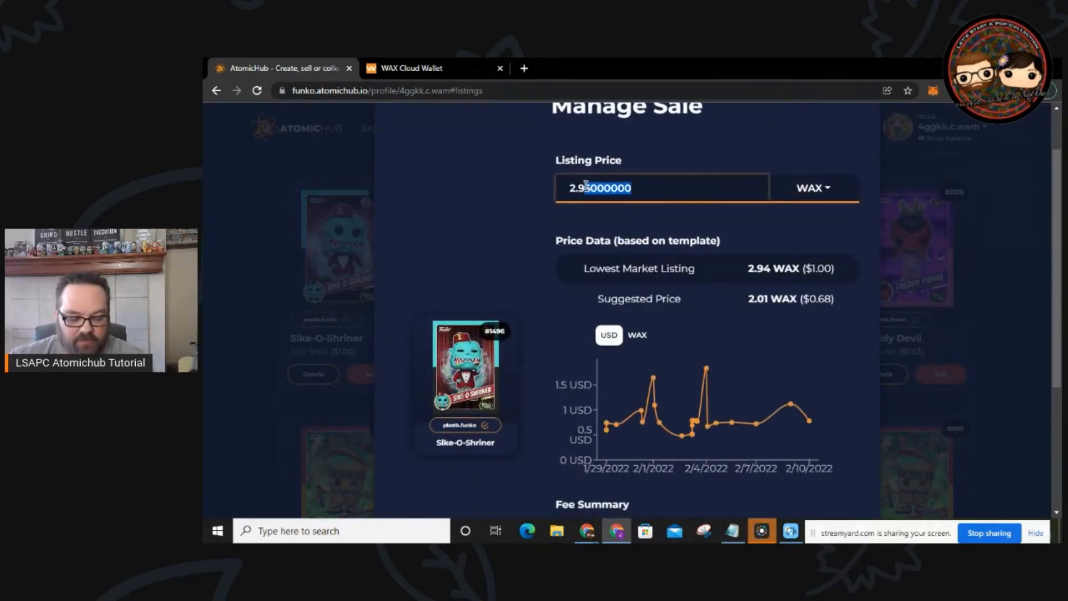
pyautogui.write('5')
pyautogui.scroll(-2, 600, 207)
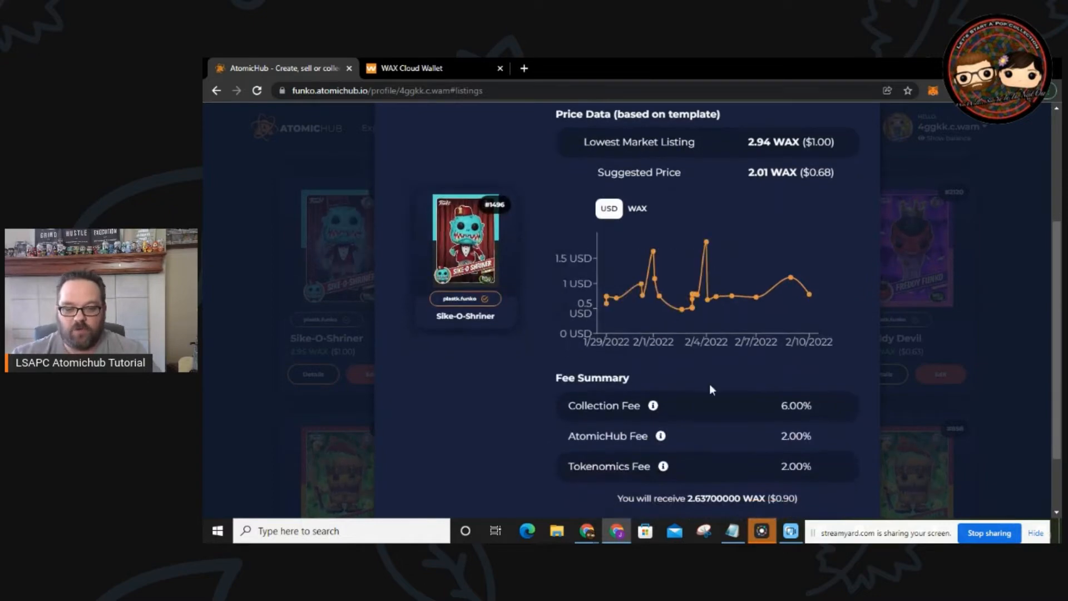
pyautogui.scroll(-2, 710, 389)
pyautogui.click(712, 473)
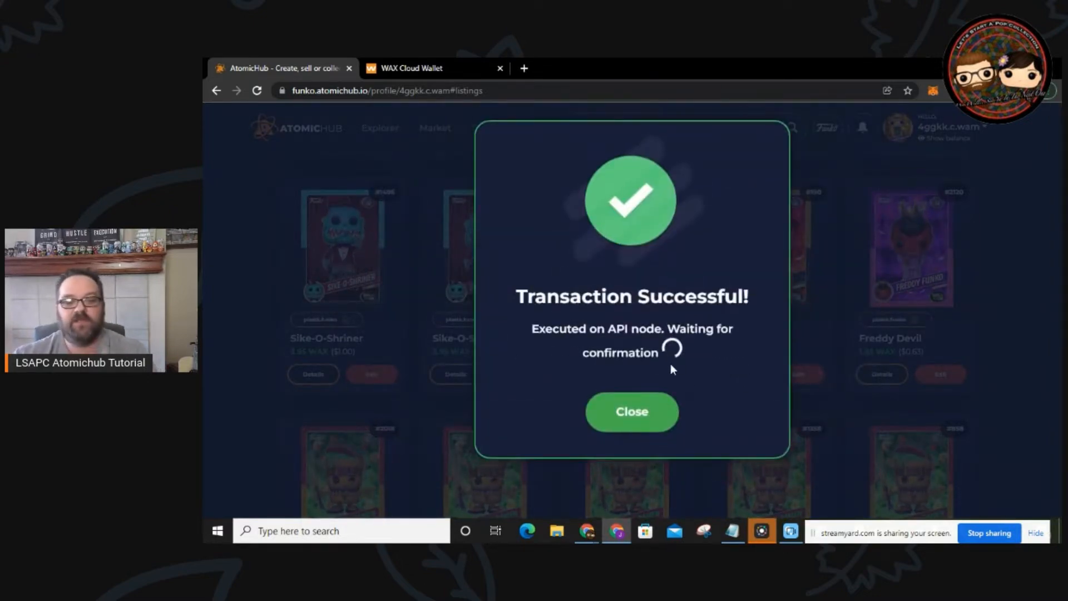
pyautogui.click(637, 384)
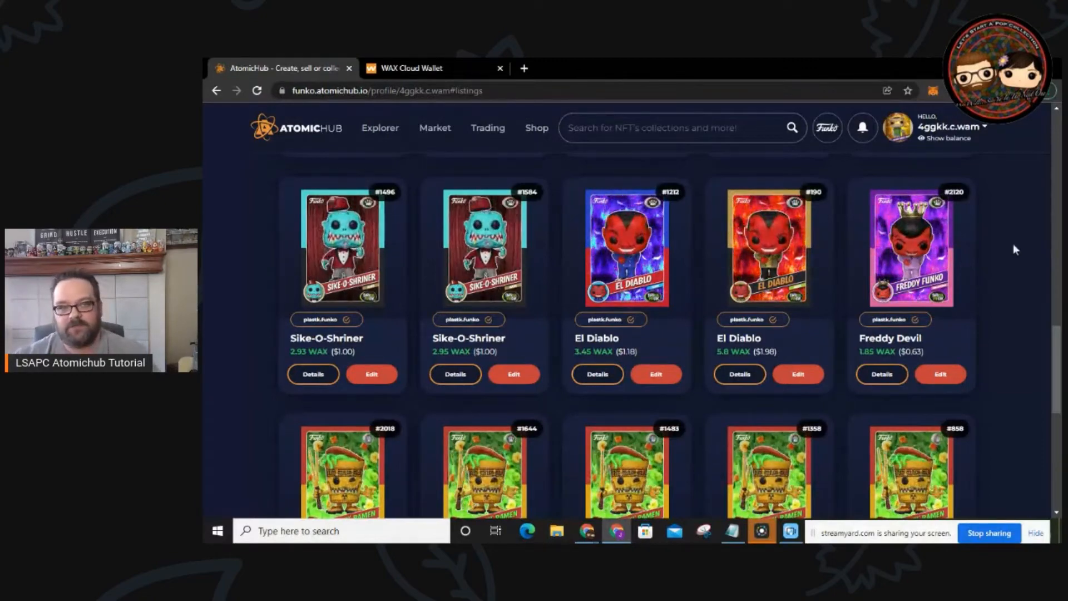
# Step: Open My Auctions' Sold history and browse sales like El Diablo at 3.24 WAX and Popeye Spinach at 15.89 WAX
pyautogui.scroll(10, 1000, 244)
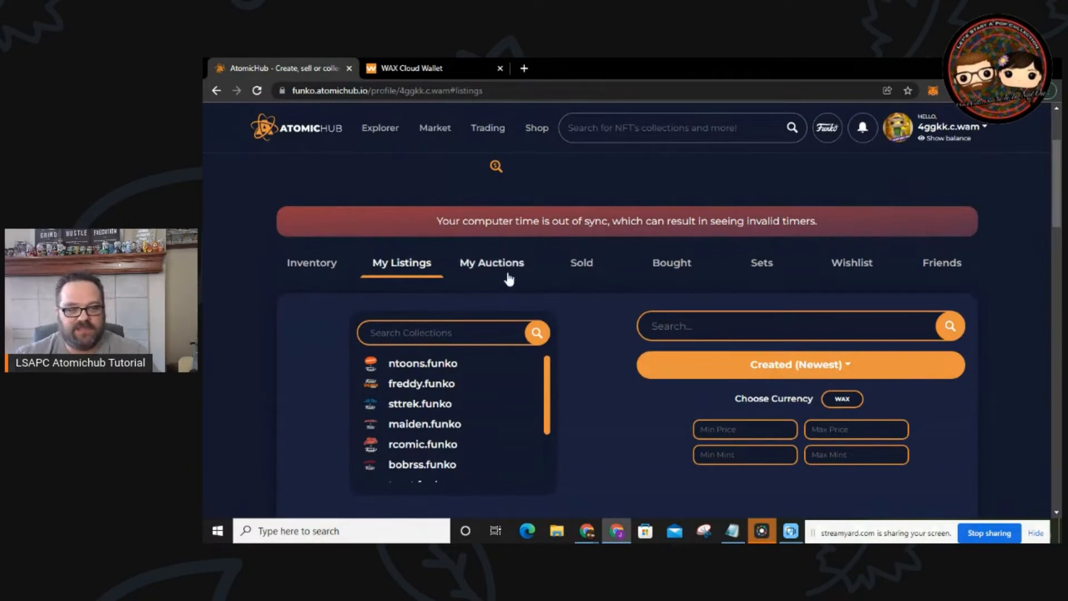
pyautogui.click(503, 265)
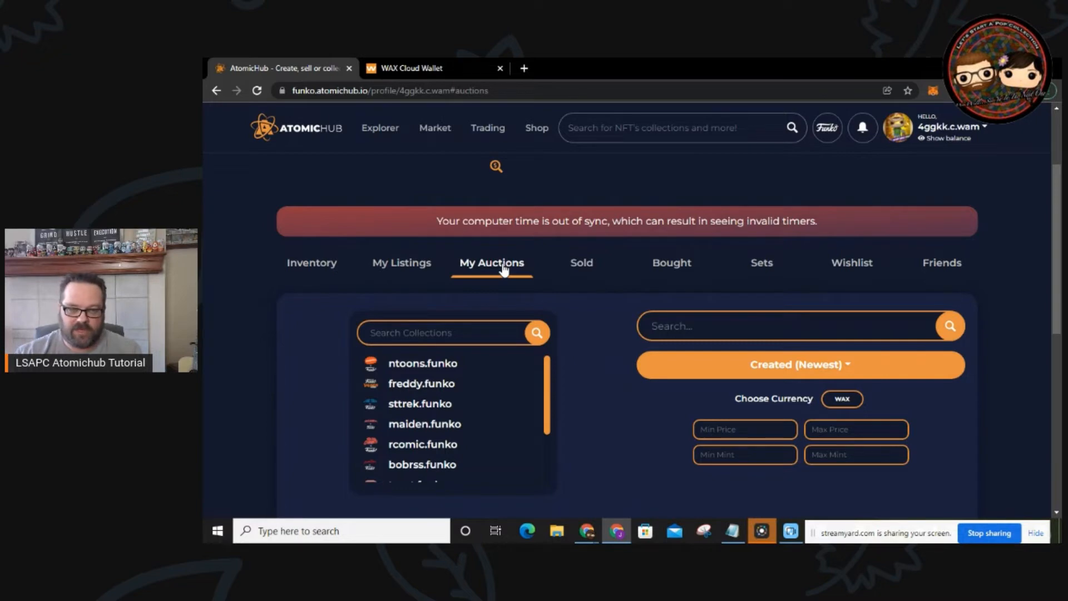
pyautogui.click(582, 264)
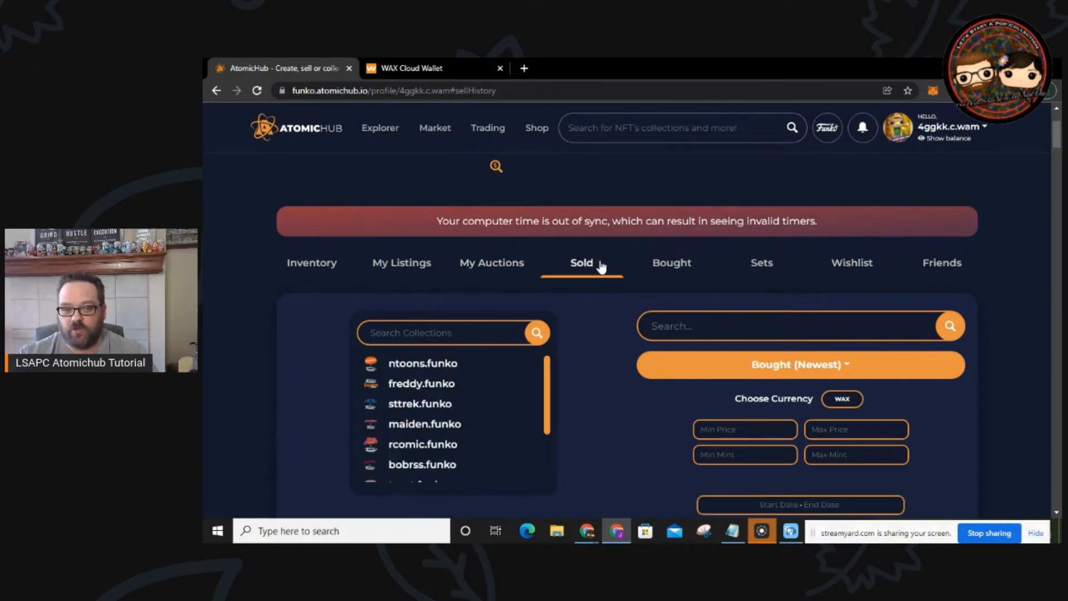
pyautogui.scroll(-6, 594, 310)
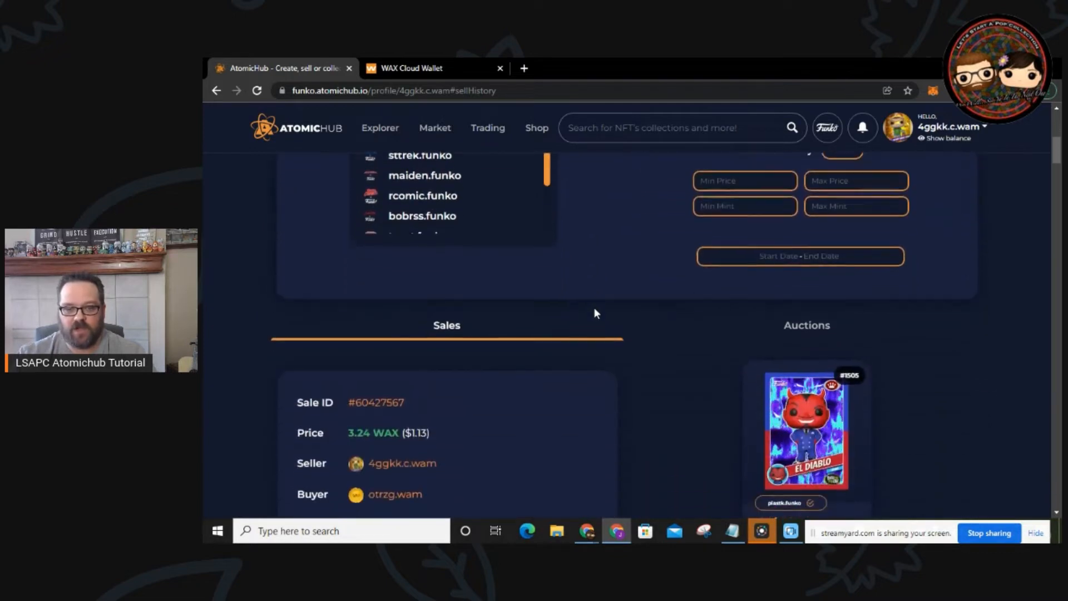
pyautogui.scroll(-5, 594, 313)
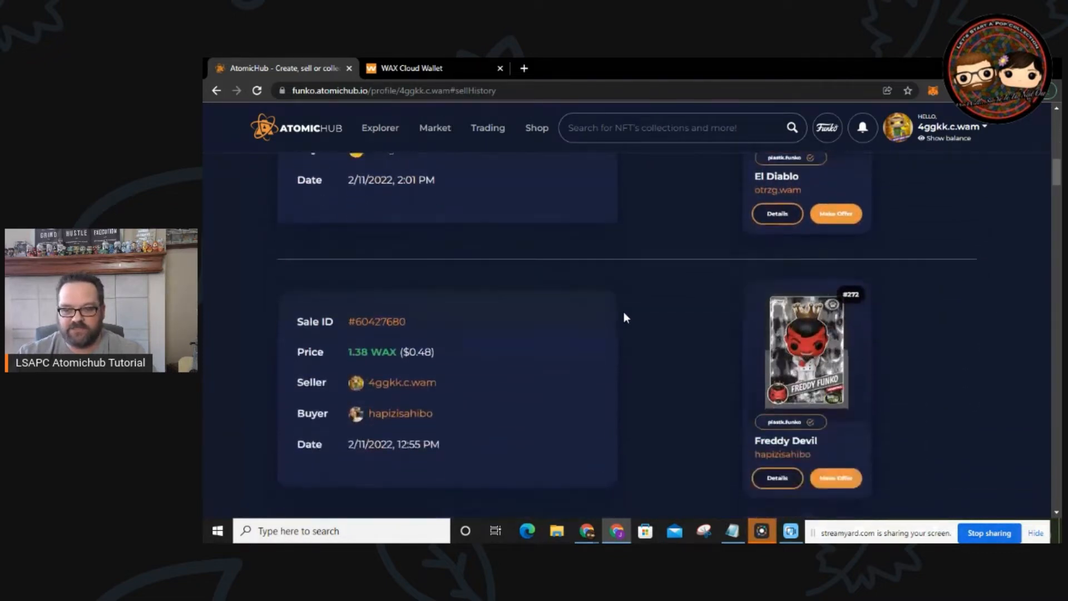
pyautogui.scroll(-5, 624, 317)
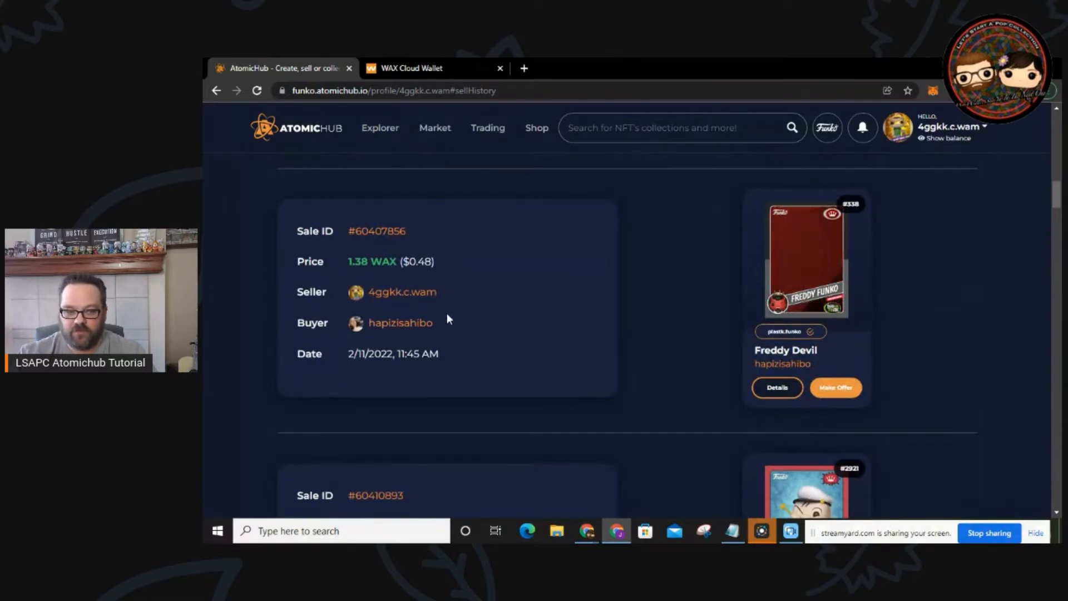
pyautogui.scroll(-3, 414, 346)
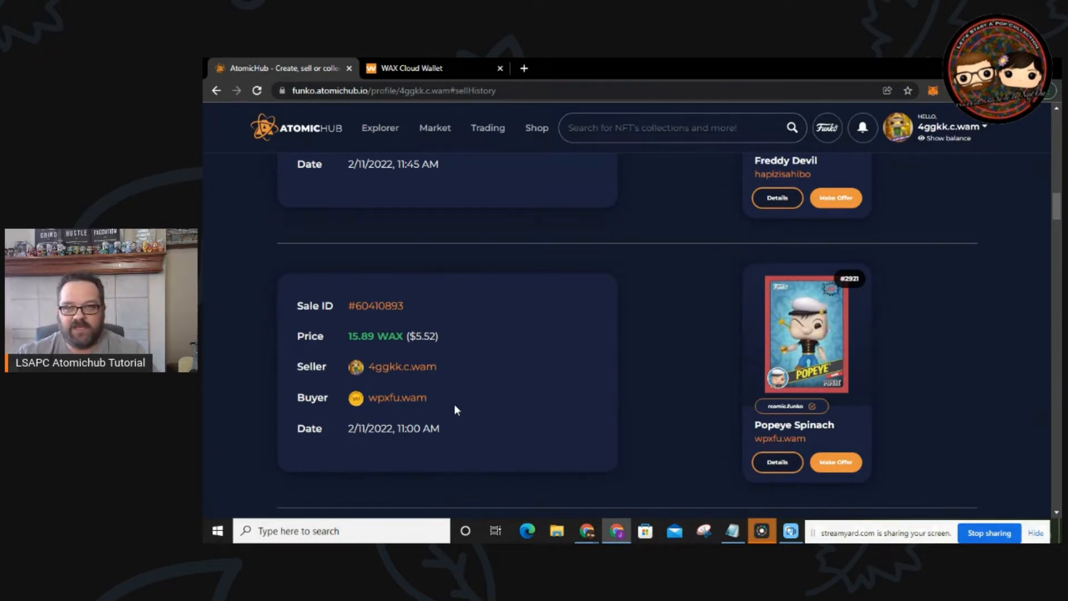
pyautogui.click(394, 399)
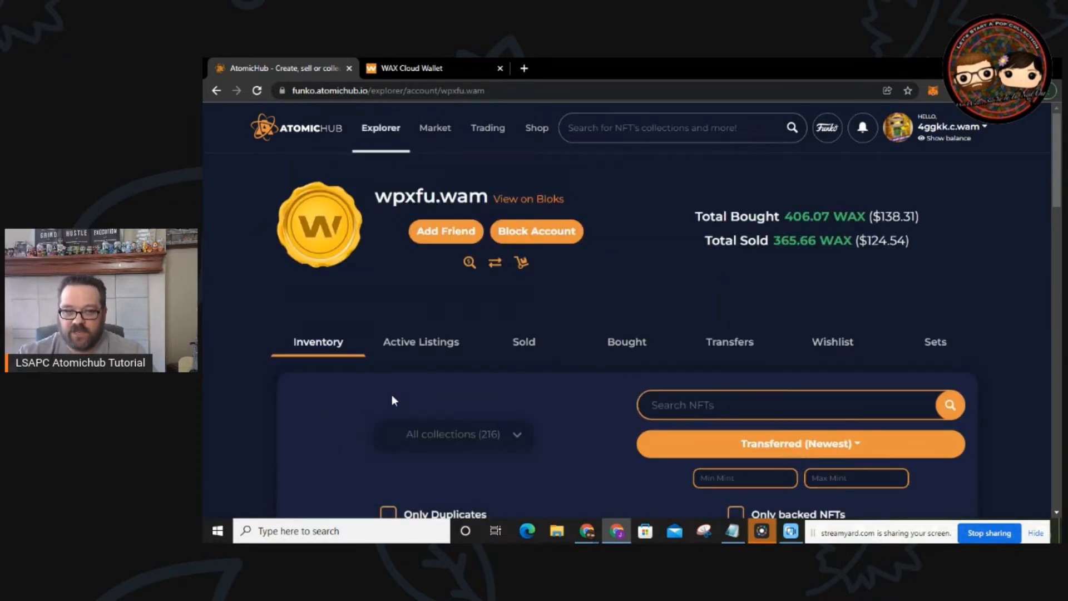
pyautogui.scroll(-3, 497, 382)
pyautogui.scroll(-12, 497, 381)
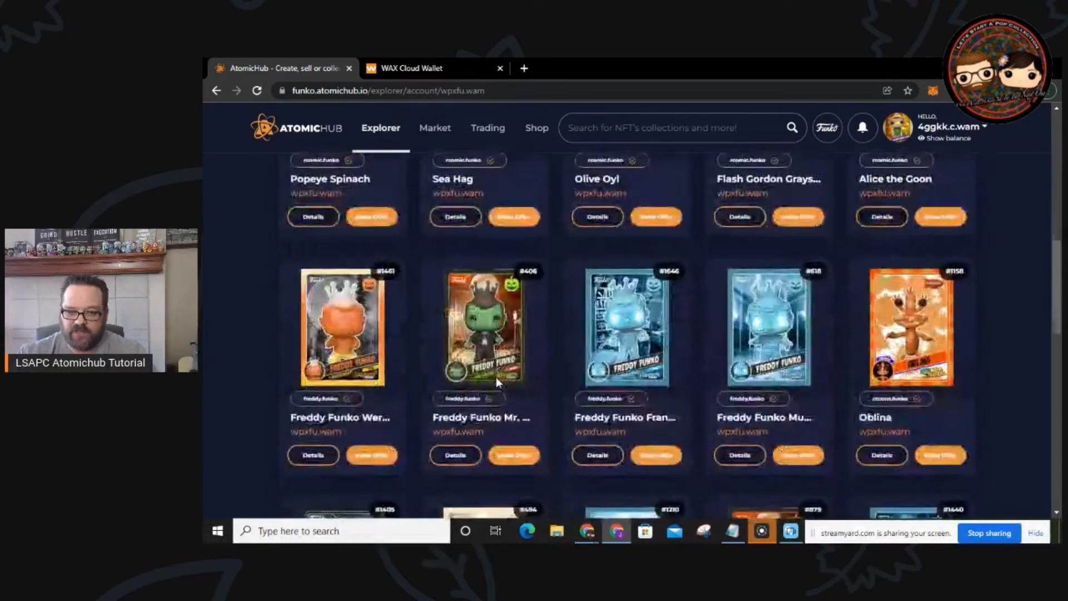
pyautogui.scroll(-10, 497, 382)
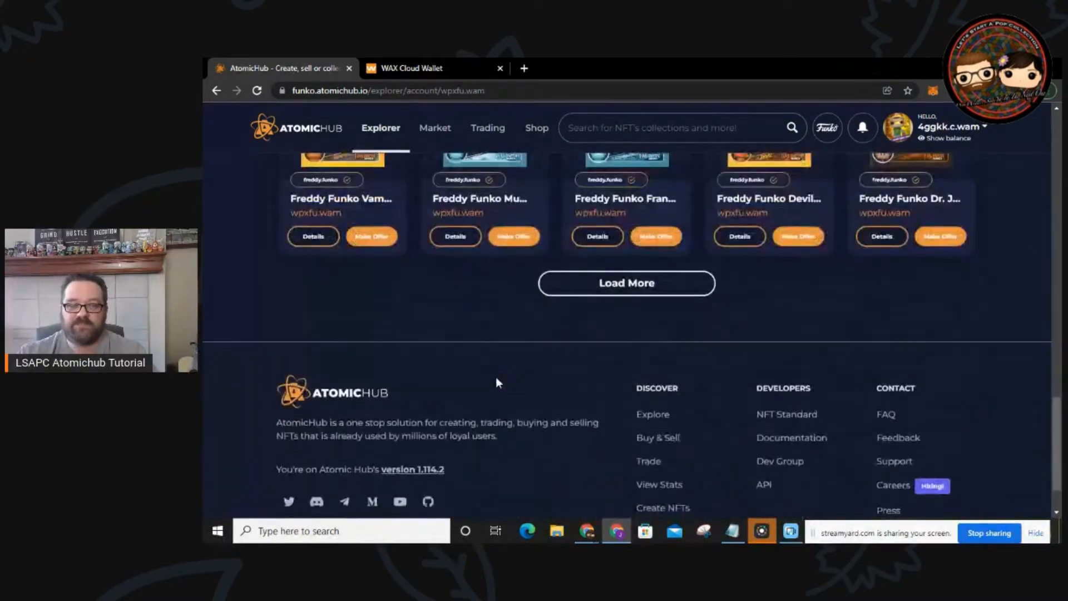
pyautogui.scroll(20, 495, 376)
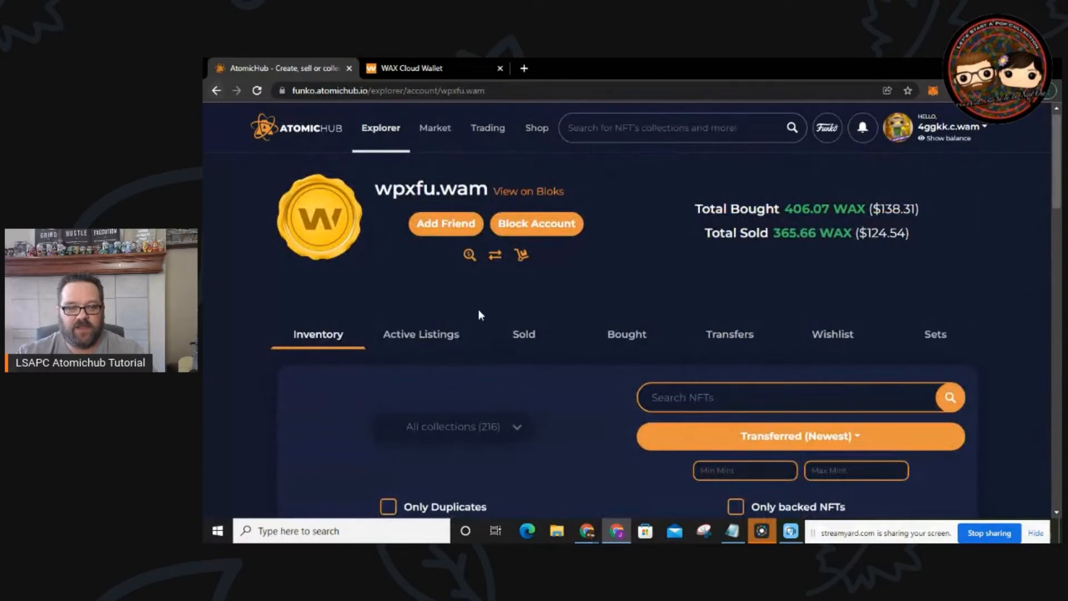
pyautogui.click(215, 91)
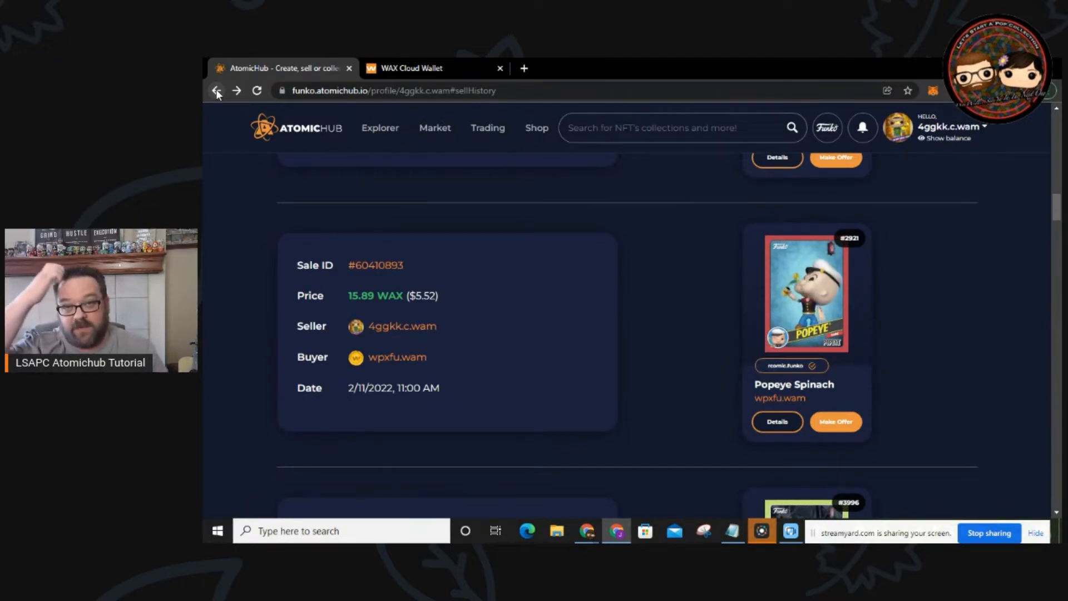
# Step: Review the Bought purchase records, then list the profile's sets: Fantastik Plastik, Retro Comics and Bob Ross Series 1
pyautogui.scroll(-10, 332, 244)
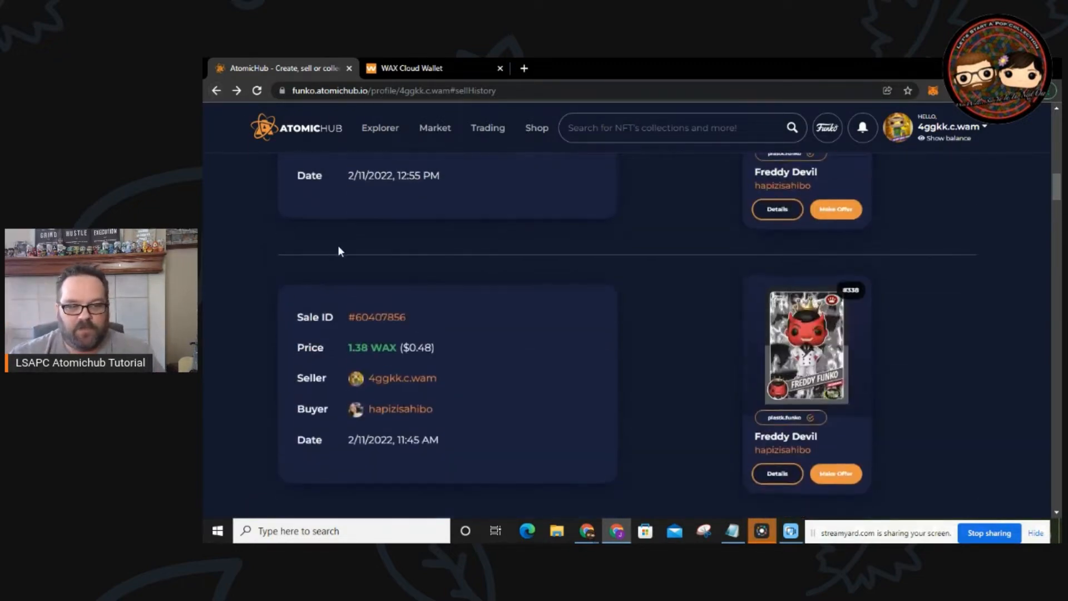
pyautogui.scroll(10, 498, 259)
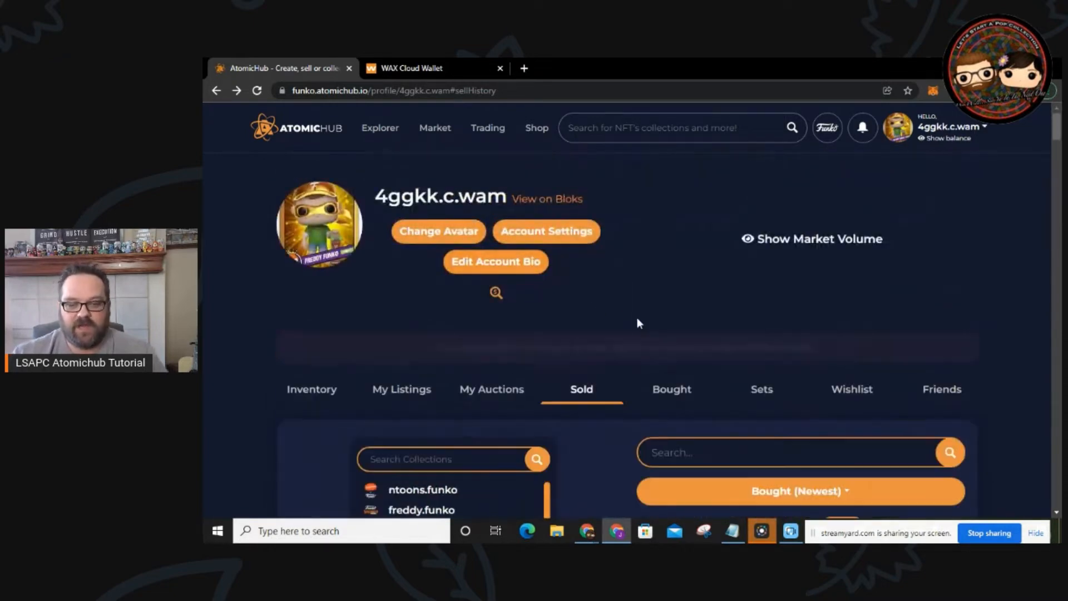
pyautogui.click(670, 389)
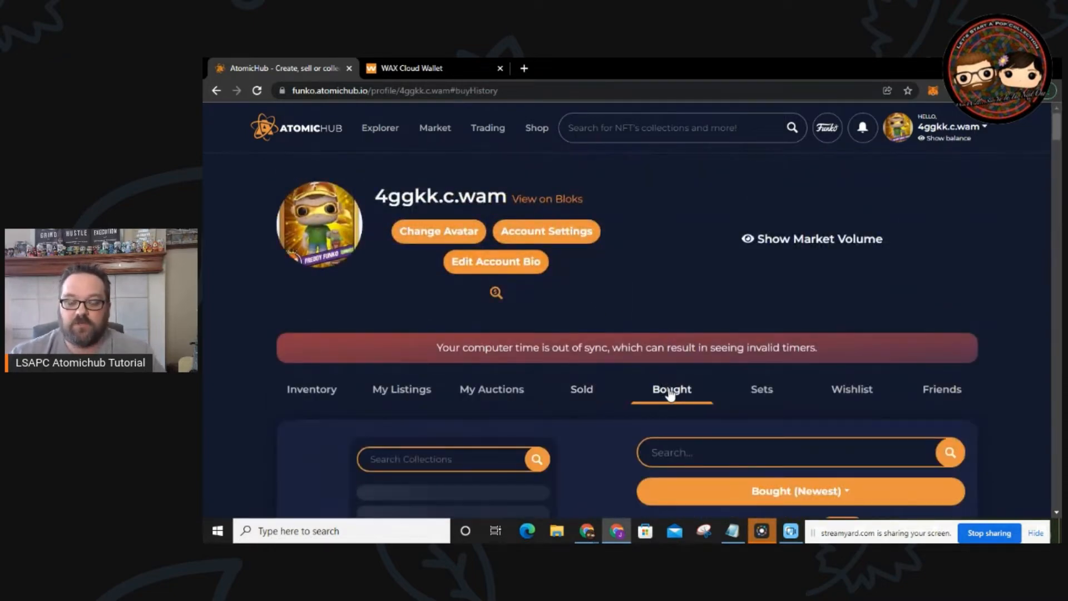
pyautogui.scroll(-5, 664, 391)
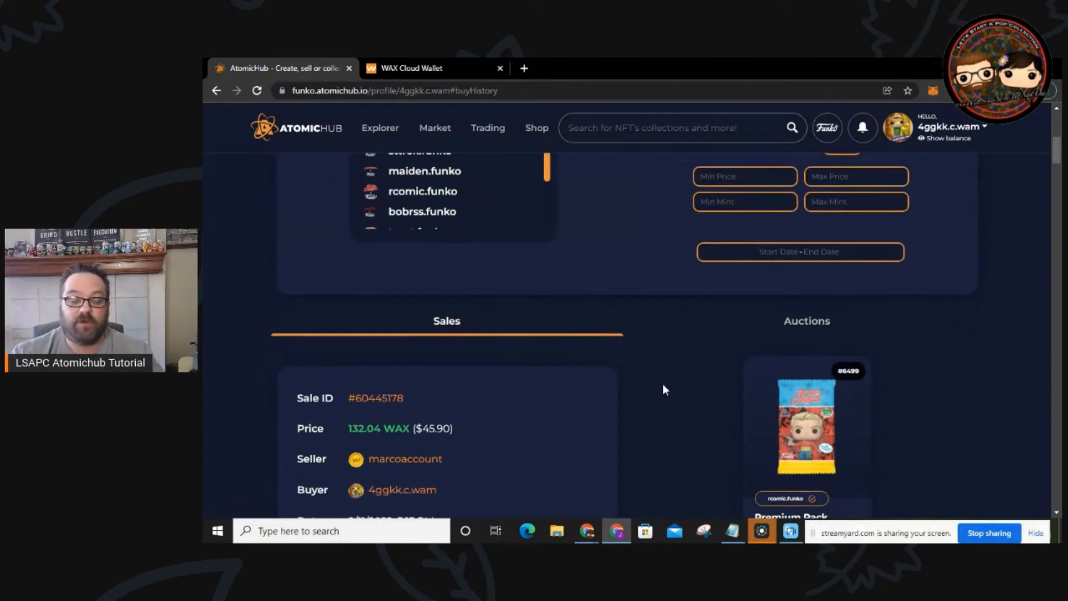
pyautogui.scroll(-1, 662, 389)
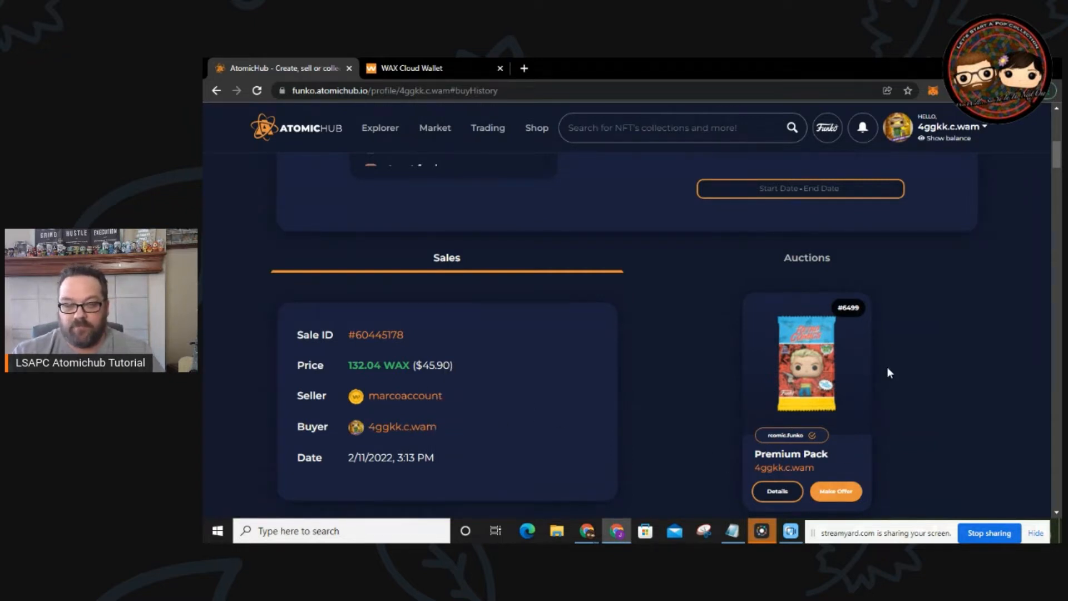
pyautogui.scroll(6, 646, 305)
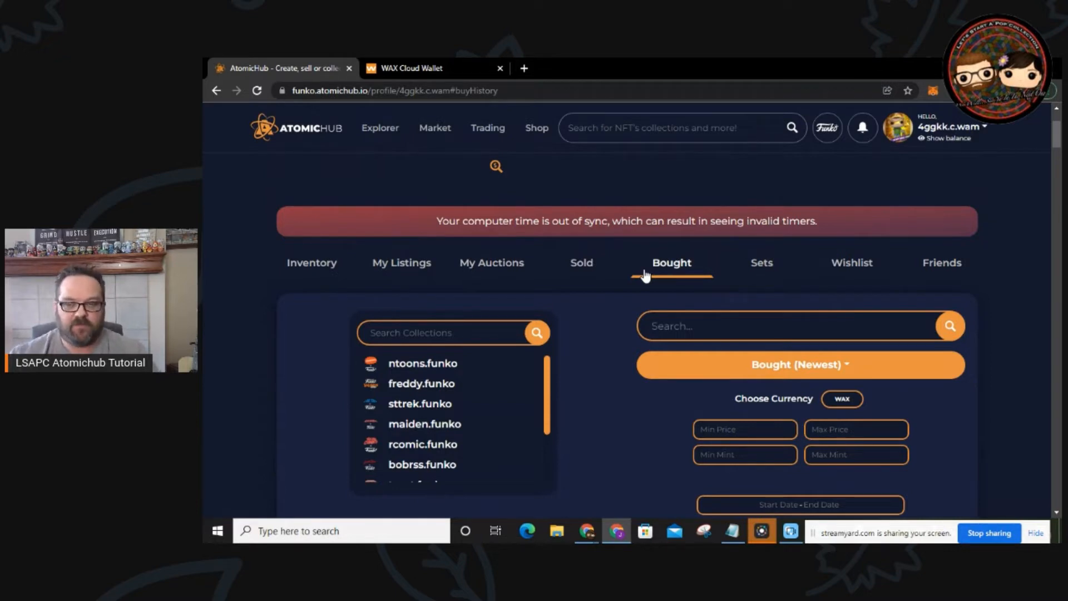
pyautogui.click(757, 268)
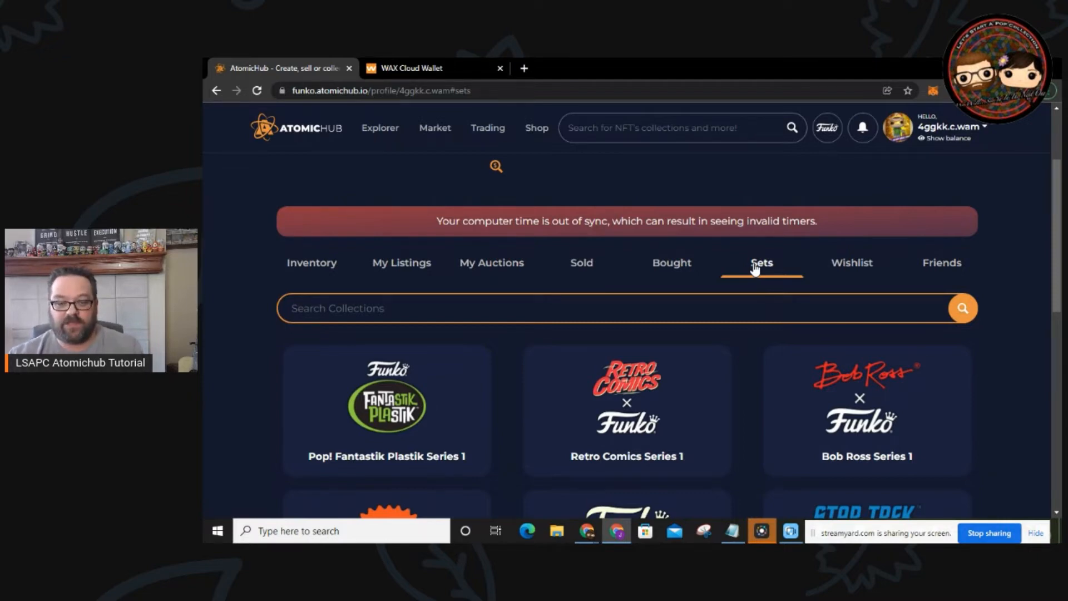
# Step: Open the Retro Comics Series 1 set and check the owned counts on its Common cards, like Alice the Goon
pyautogui.click(647, 389)
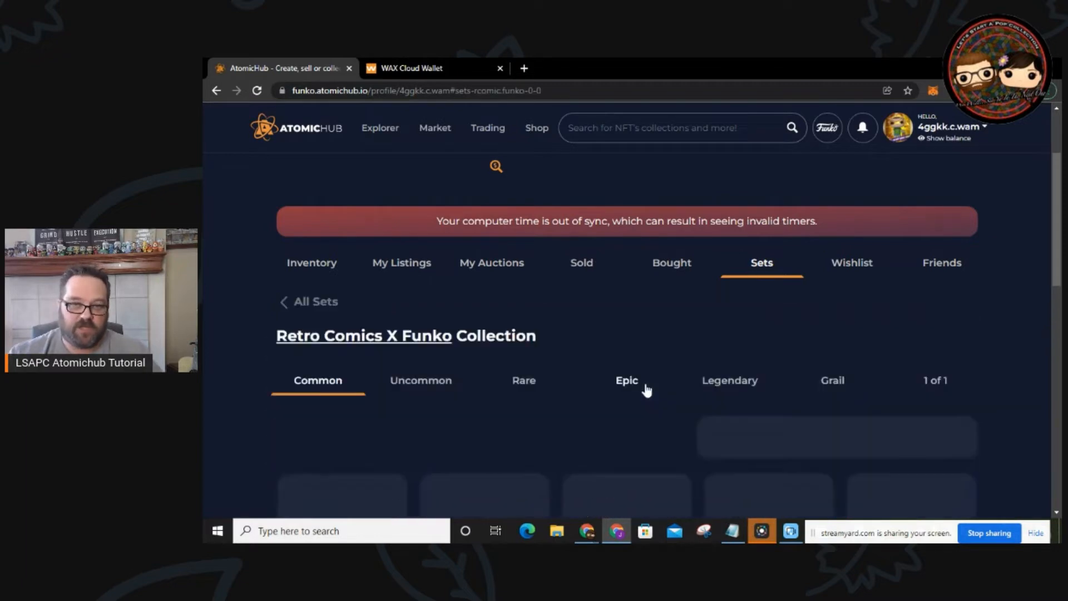
pyautogui.scroll(-2, 637, 371)
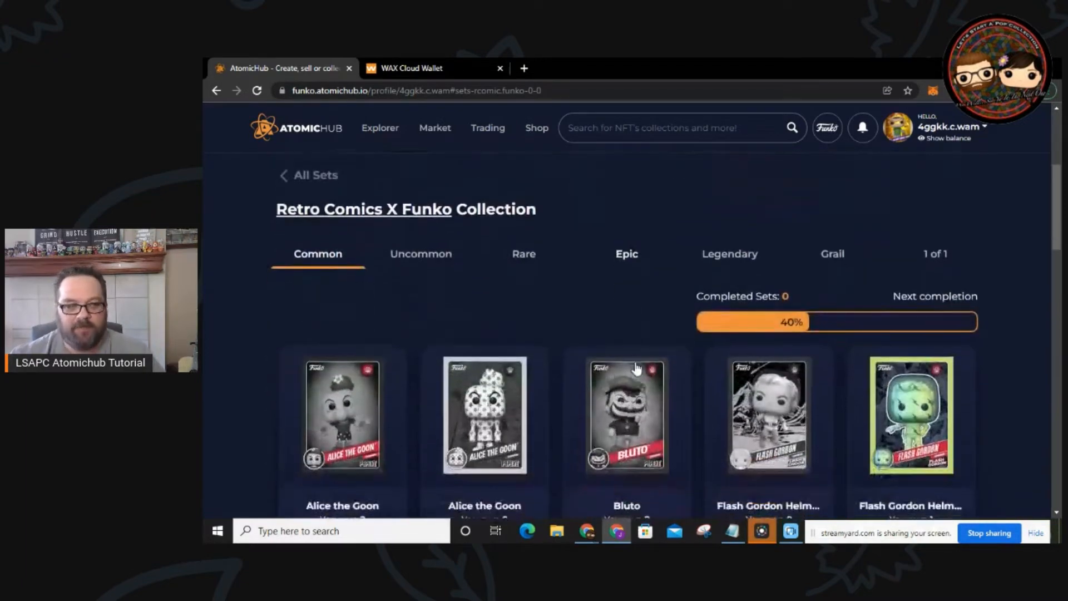
pyautogui.scroll(-1, 526, 318)
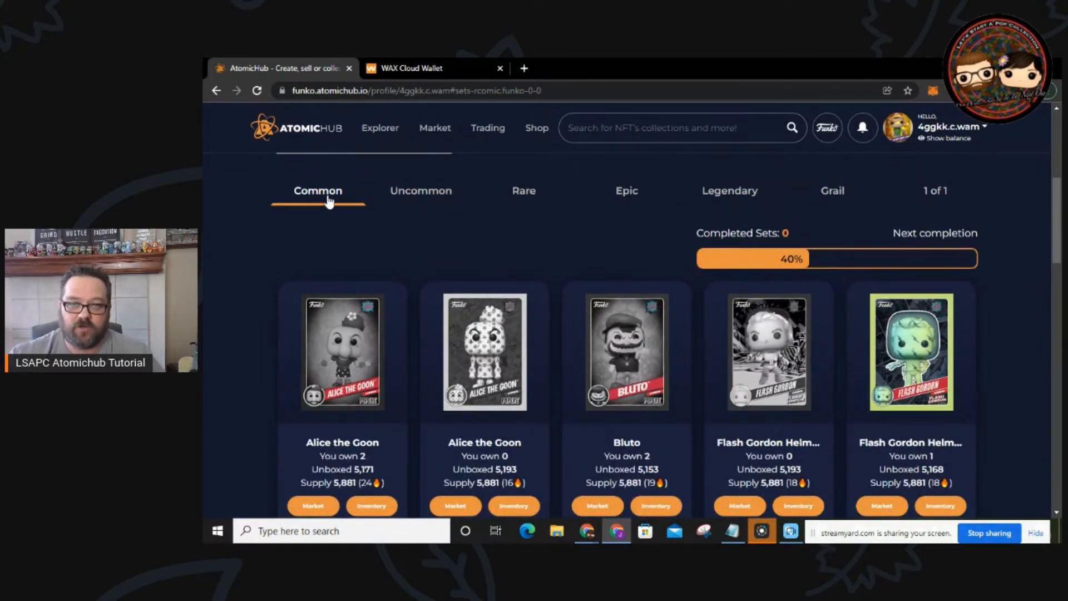
pyautogui.scroll(-1, 461, 253)
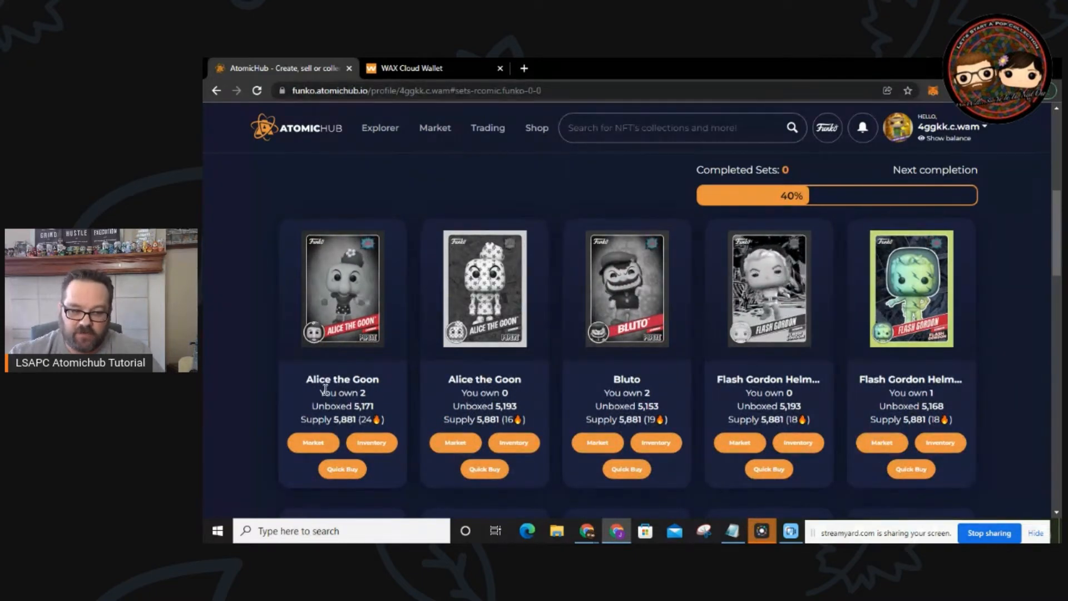
pyautogui.moveTo(340, 393); pyautogui.dragTo(369, 395)
pyautogui.moveTo(472, 393); pyautogui.dragTo(542, 392)
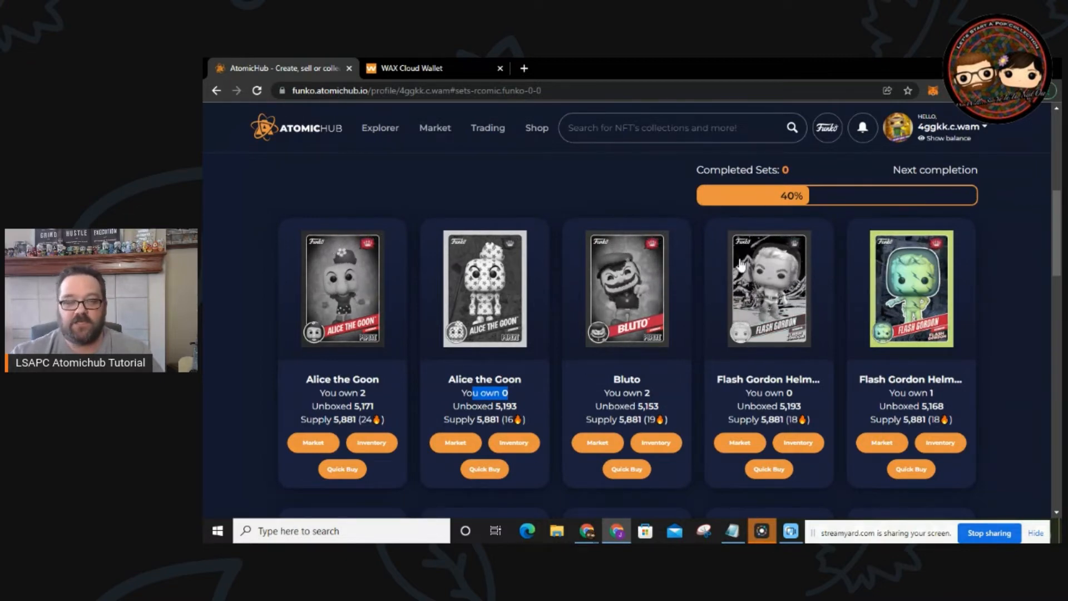
pyautogui.click(491, 471)
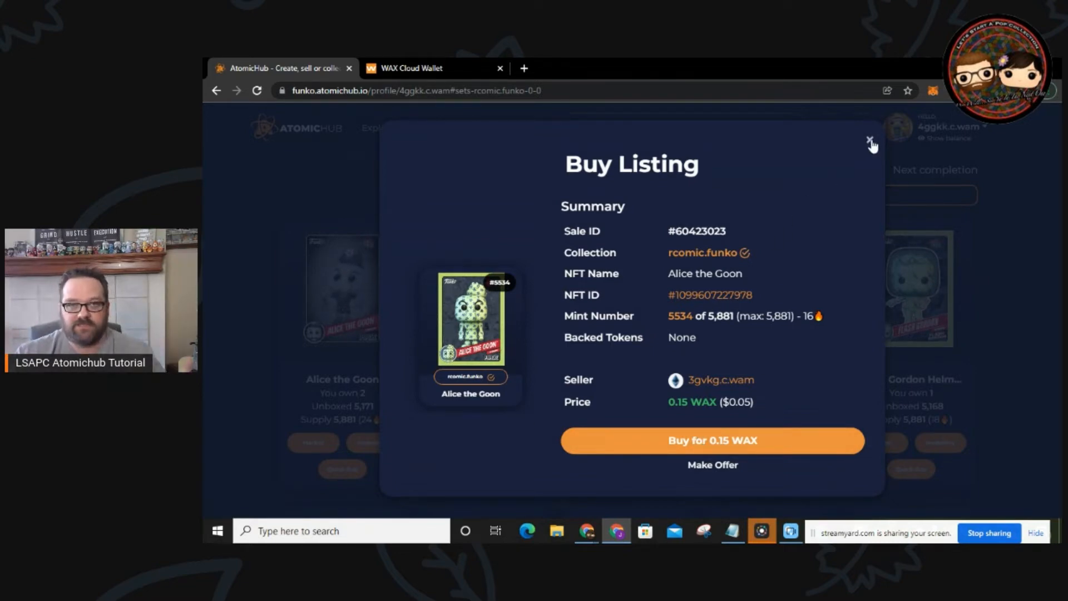
pyautogui.click(870, 142)
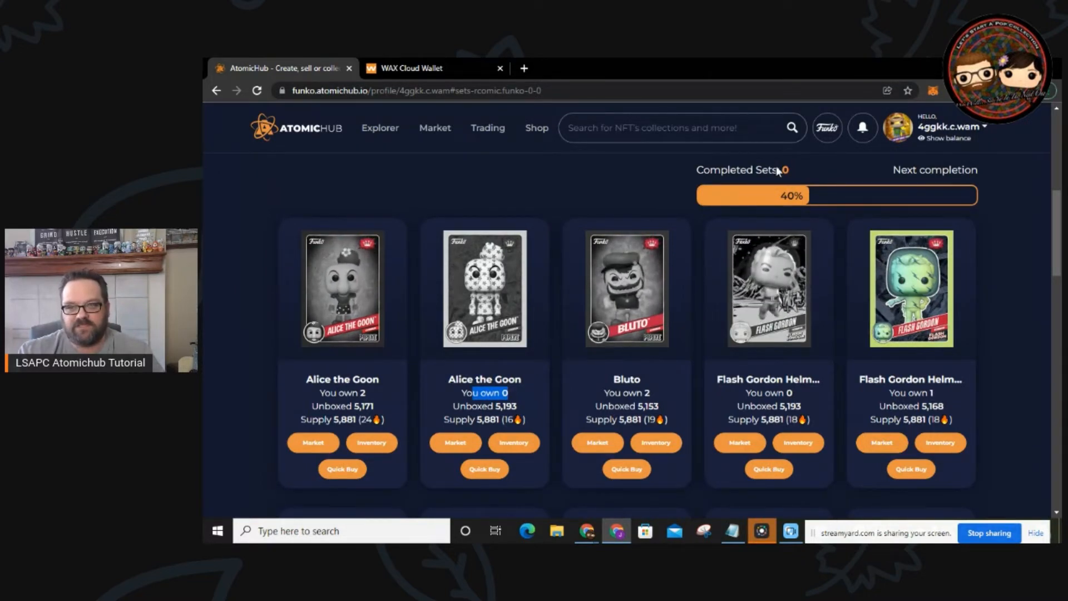
# Step: Browse the Retro Comics set's Uncommon cards
pyautogui.scroll(3, 722, 225)
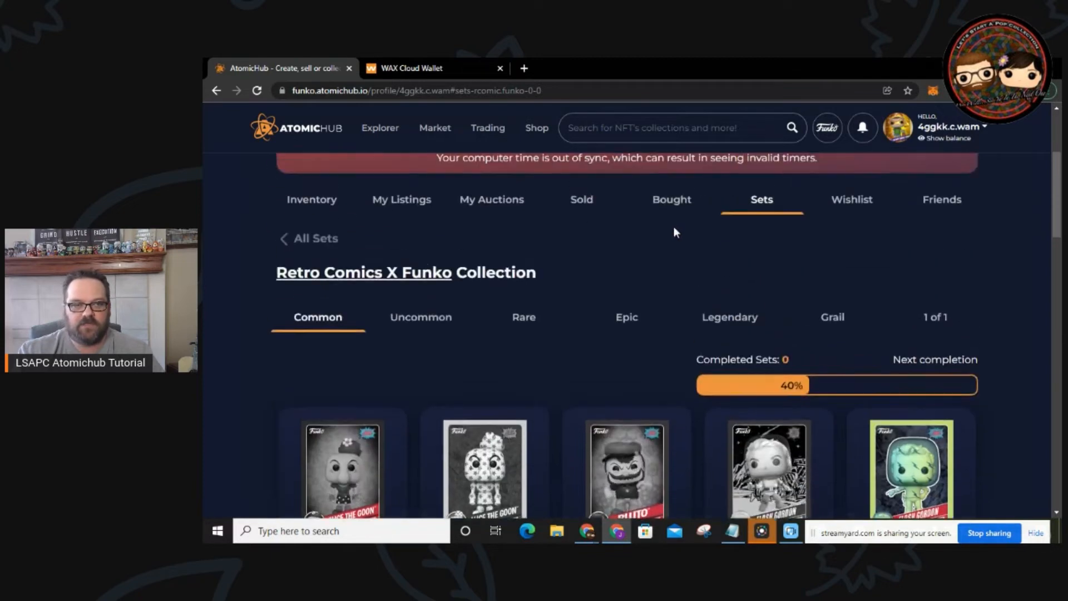
pyautogui.click(420, 322)
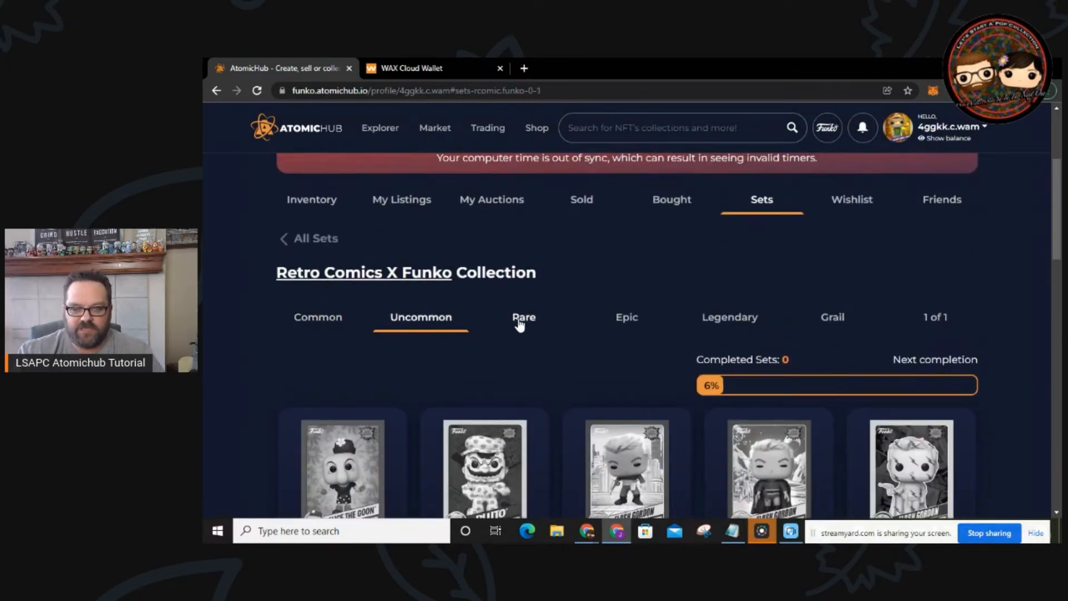
pyautogui.scroll(-3, 549, 367)
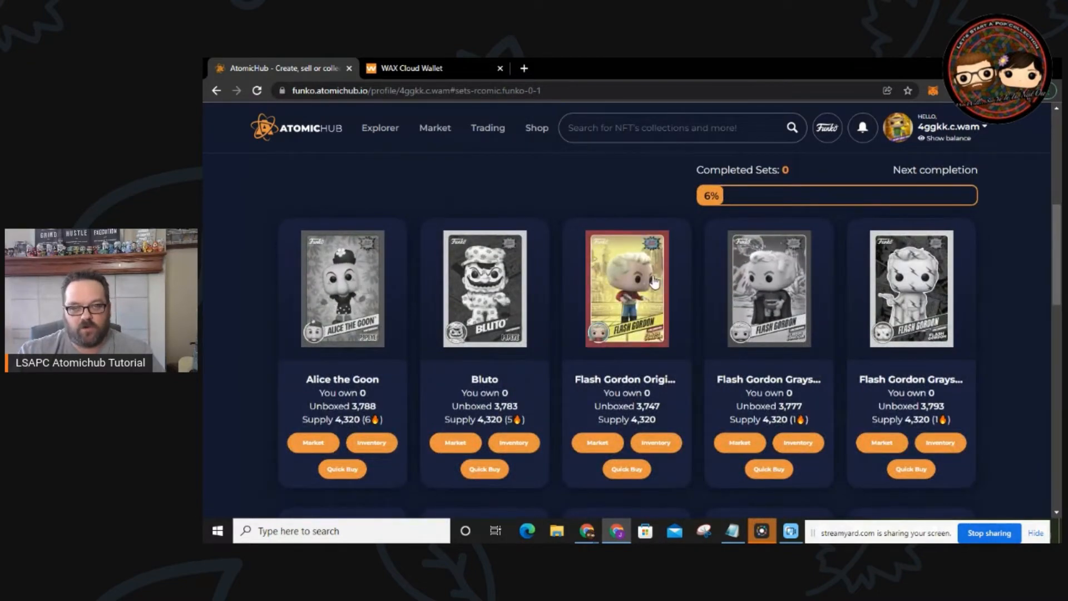
pyautogui.scroll(-4, 584, 390)
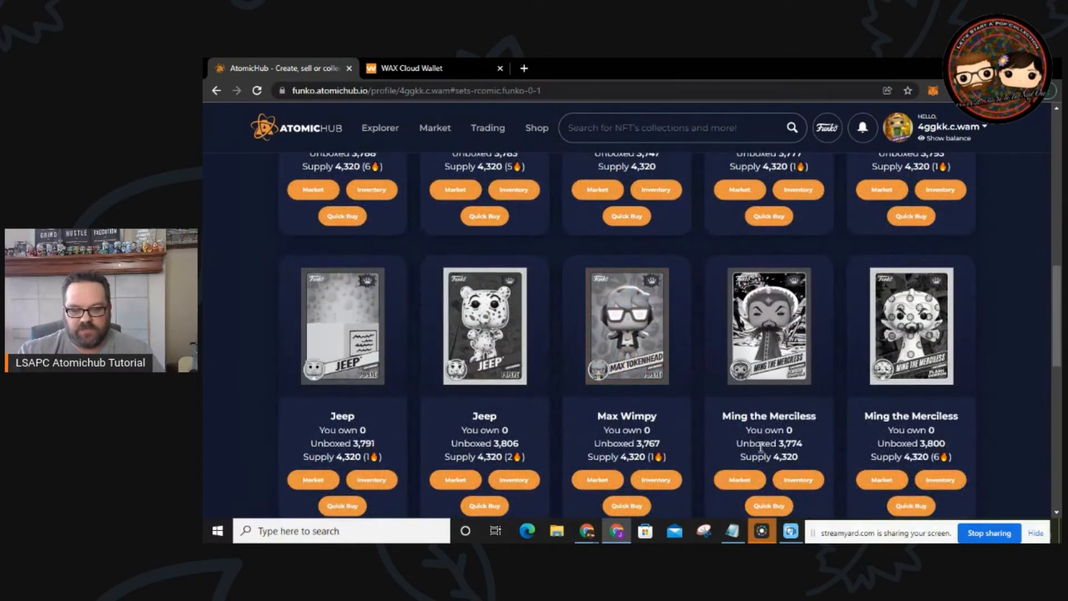
pyautogui.scroll(-5, 629, 433)
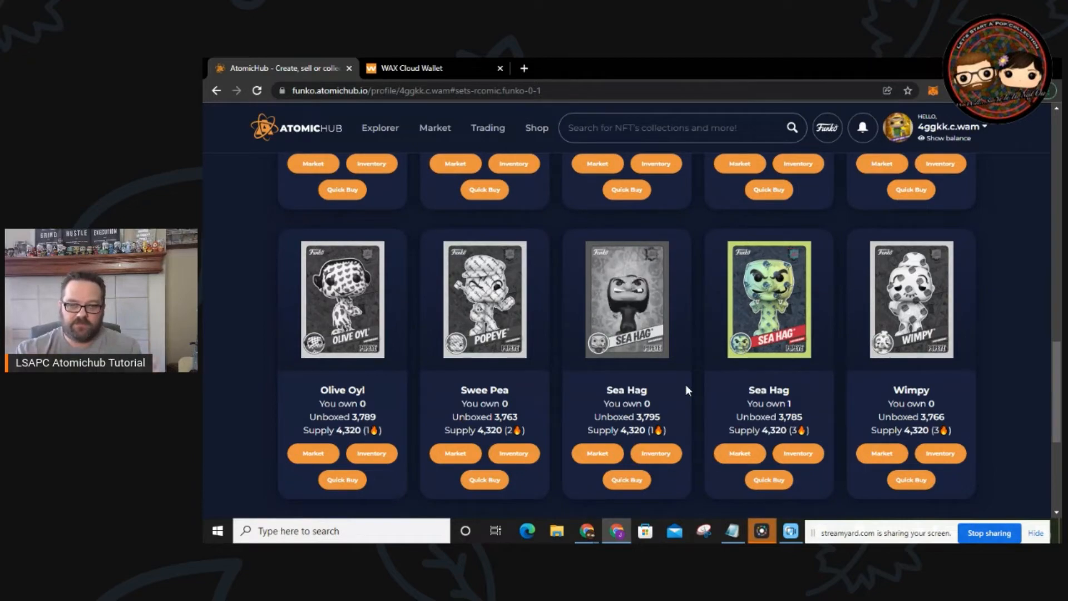
pyautogui.scroll(10, 661, 436)
pyautogui.scroll(3, 661, 436)
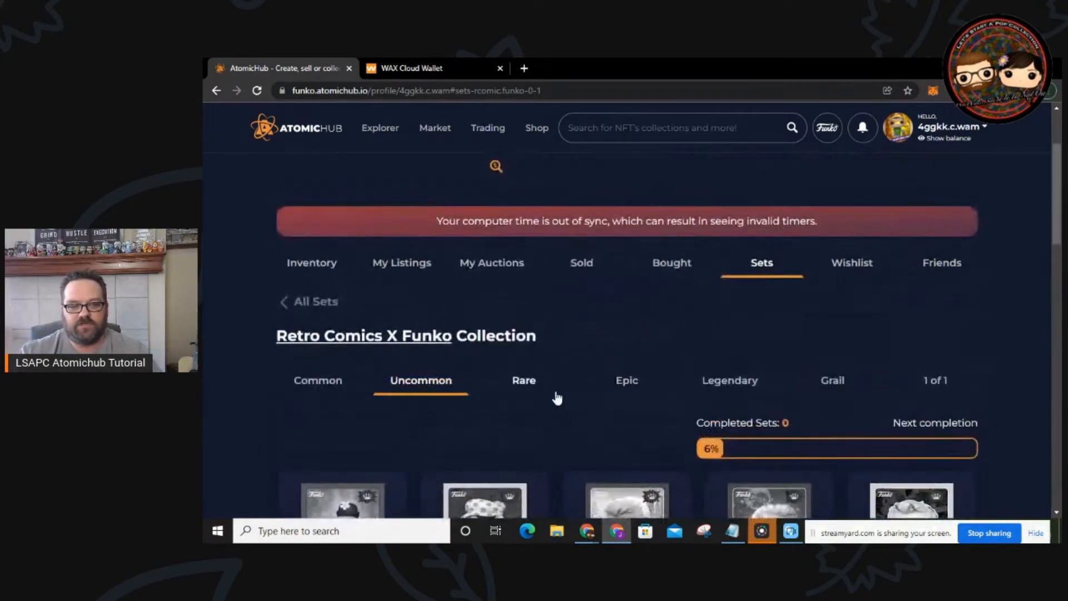
# Step: Step through the Rare, Epic, Legendary and Grail tiers, settling on Legendary with Bluto and Flash Gordon Helmet
pyautogui.click(523, 384)
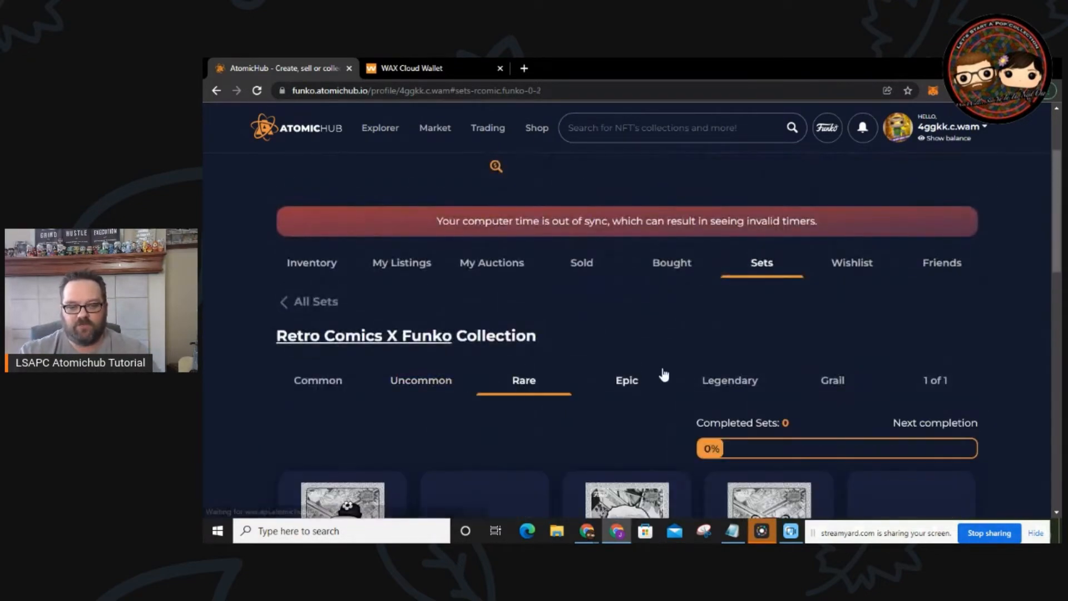
pyautogui.click(631, 389)
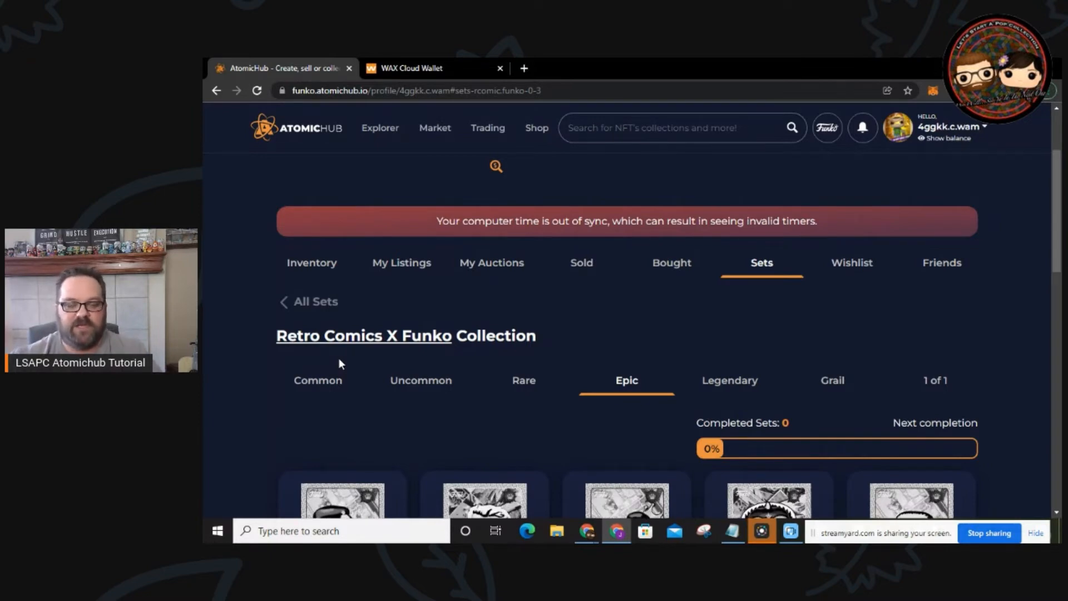
pyautogui.click(718, 390)
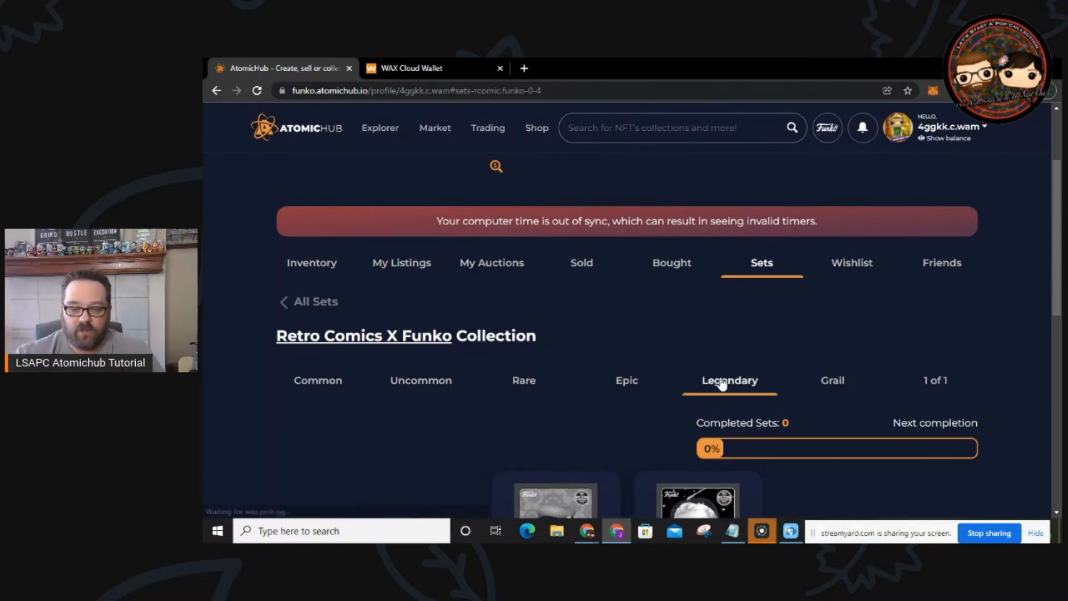
pyautogui.click(832, 382)
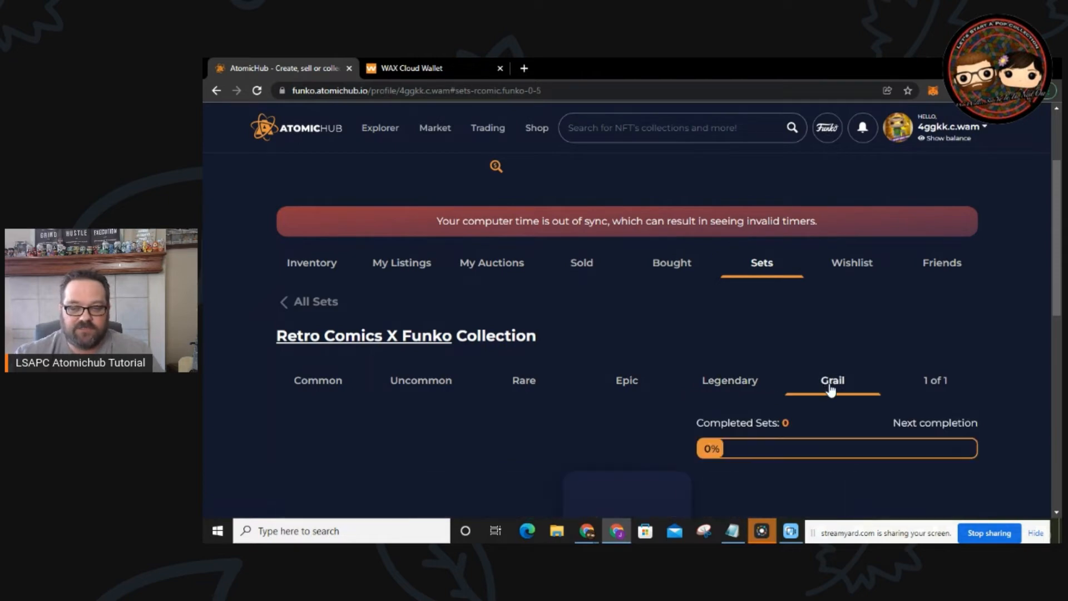
pyautogui.click(749, 383)
pyautogui.scroll(-2, 685, 406)
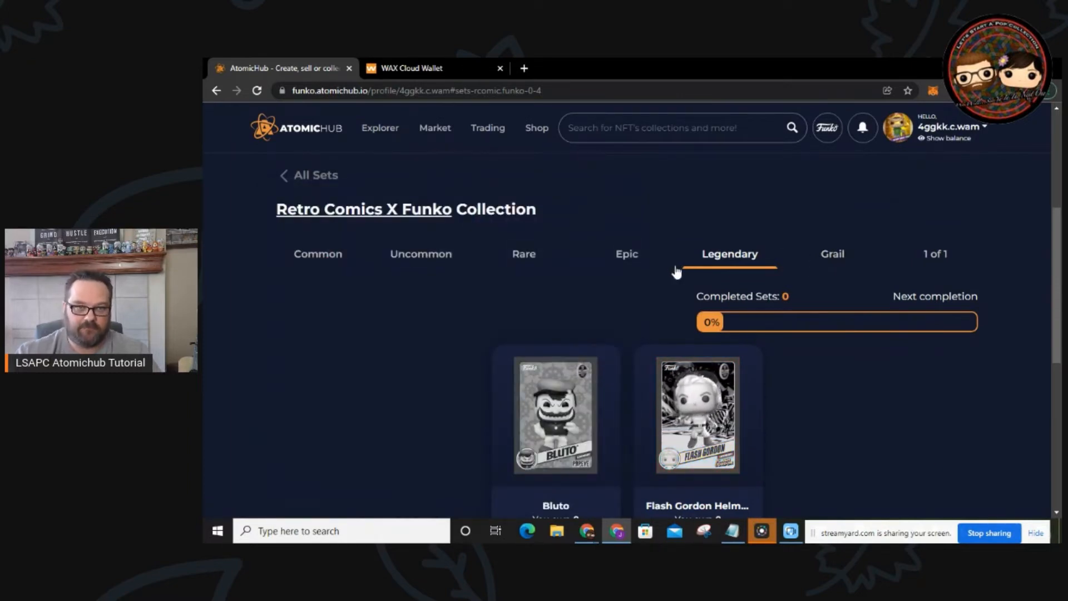
pyautogui.hotkey('alt', 'Left')
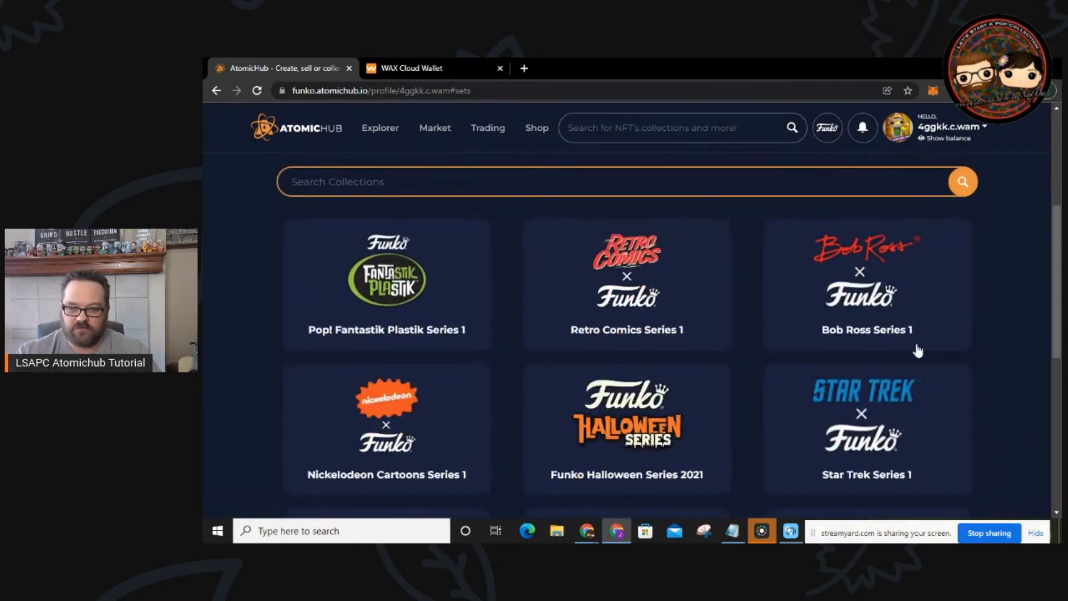
pyautogui.scroll(-2, 397, 433)
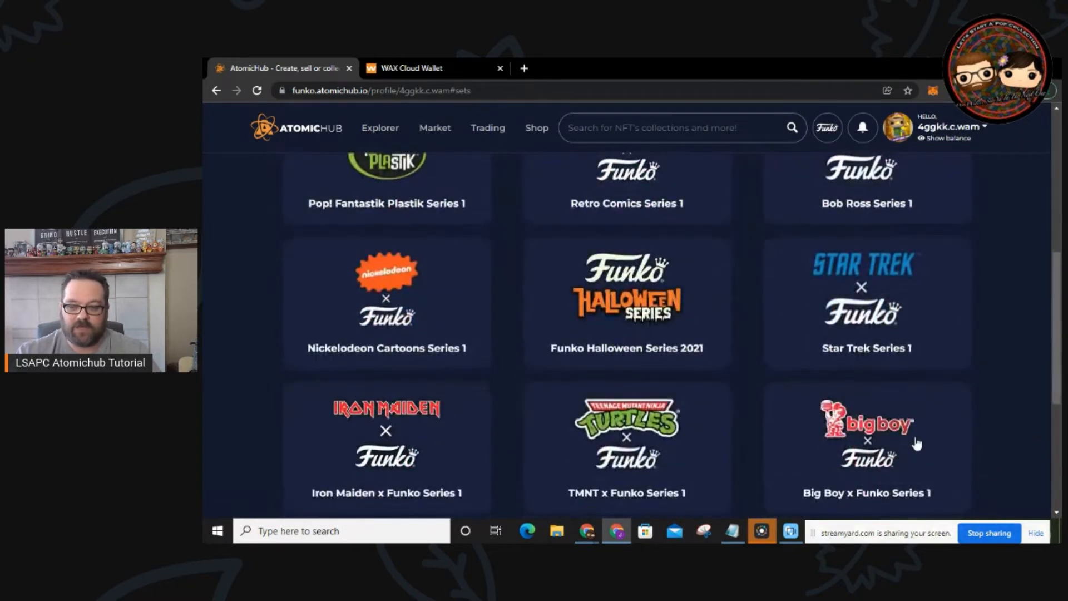
pyautogui.scroll(-1, 691, 393)
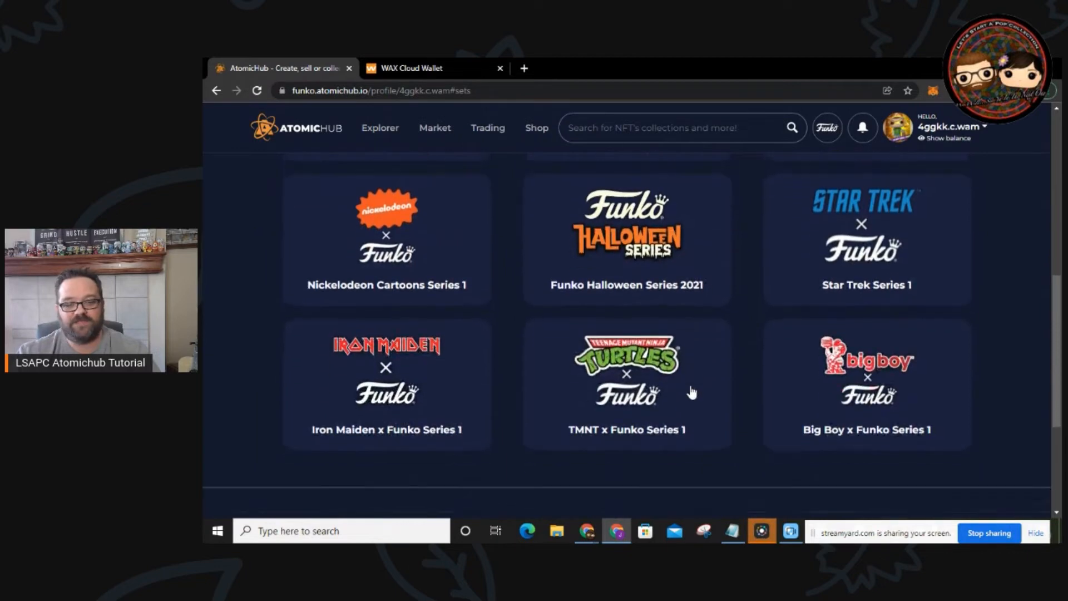
pyautogui.scroll(3, 692, 392)
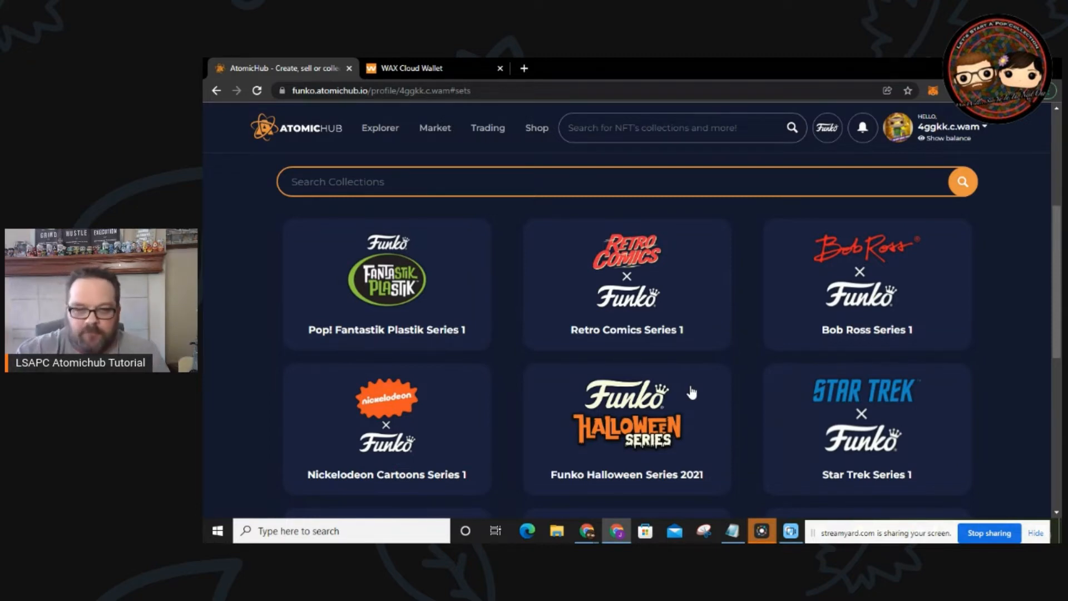
pyautogui.scroll(5, 689, 308)
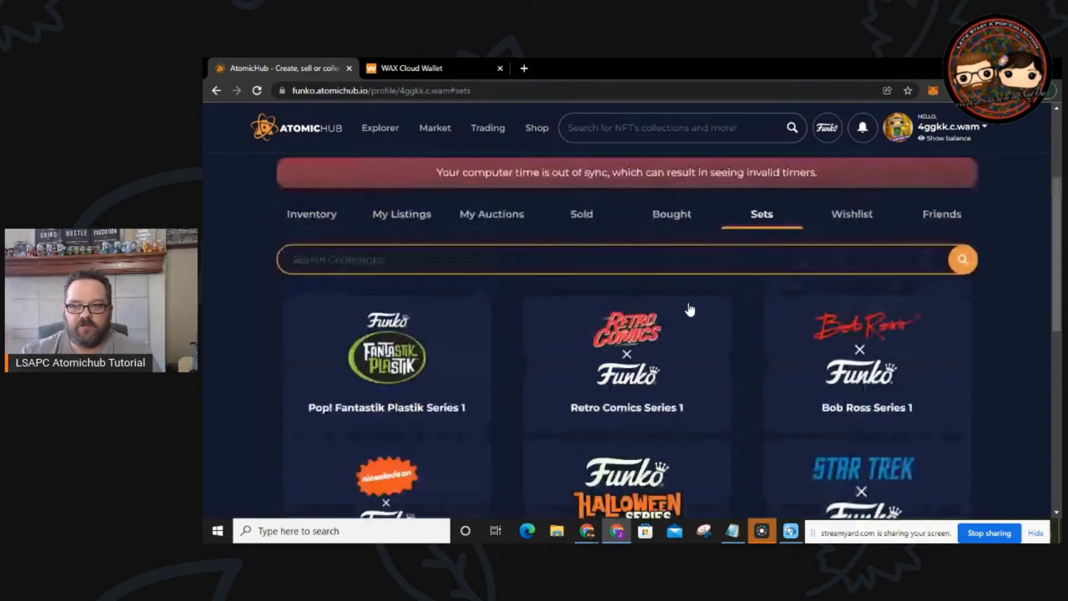
# Step: Go to My Inventory's Wishlist and browse Bob Ross Paint Can, Freddy Funko Devil, Seventh Son Eddie and Leonardo
pyautogui.click(984, 134)
pyautogui.click(943, 167)
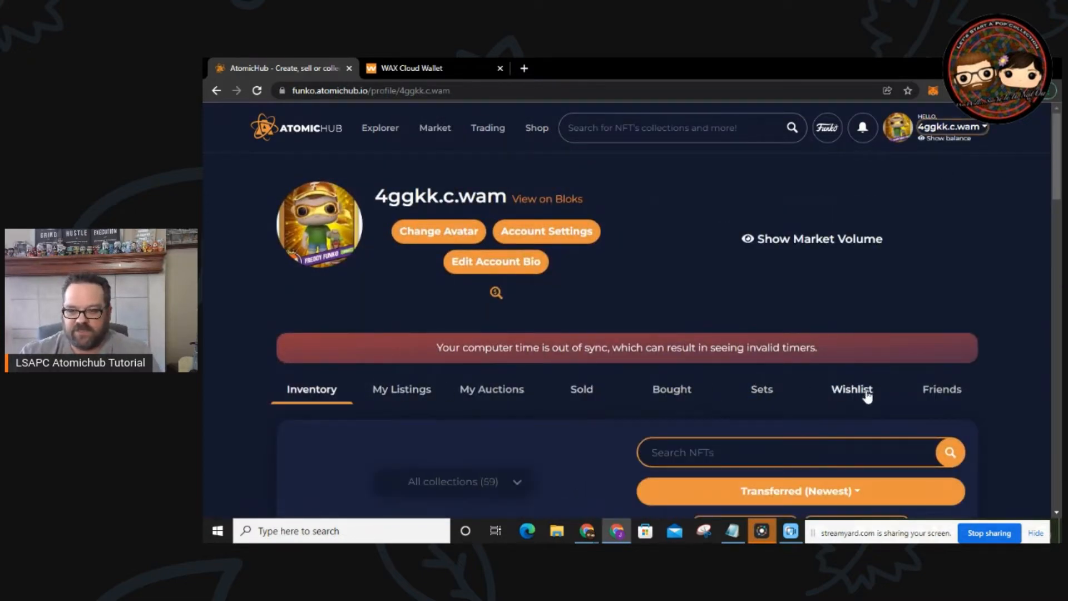
pyautogui.click(851, 391)
pyautogui.scroll(-2, 768, 355)
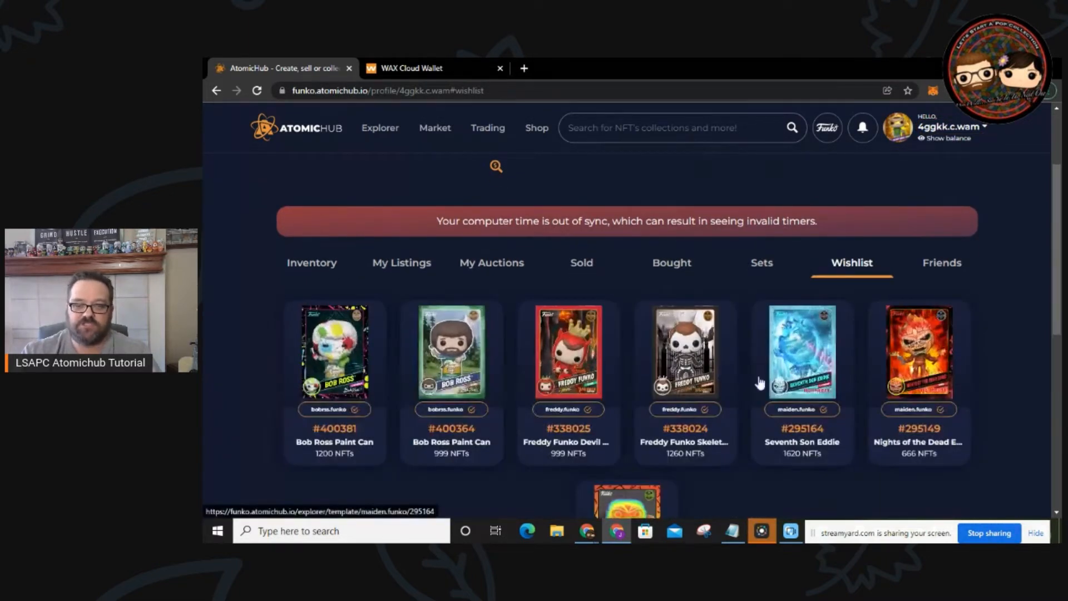
pyautogui.scroll(-1, 695, 380)
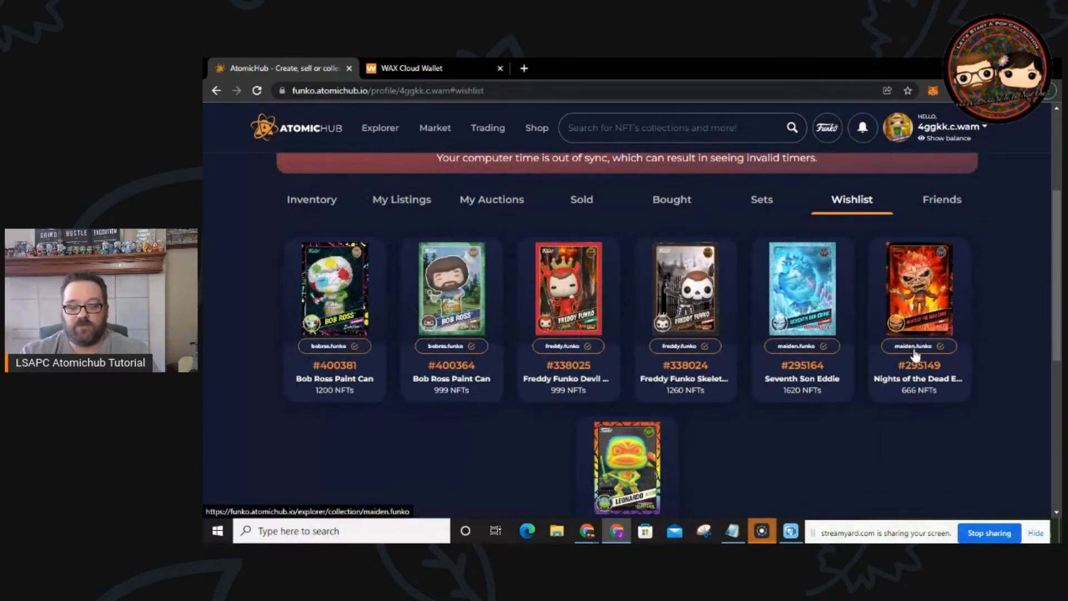
pyautogui.moveTo(915, 354)
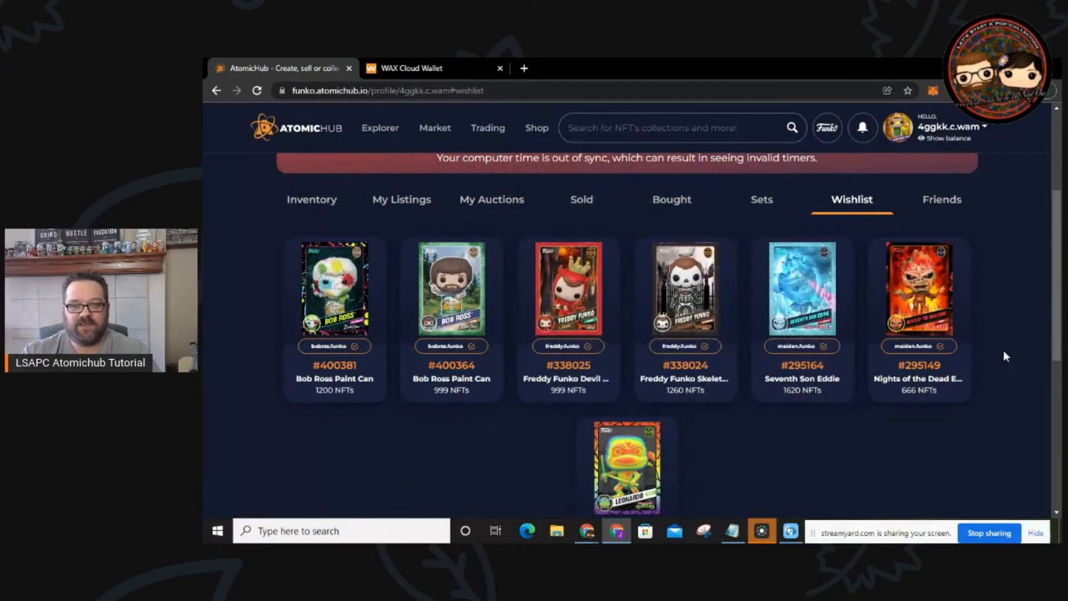
pyautogui.scroll(-1, 812, 431)
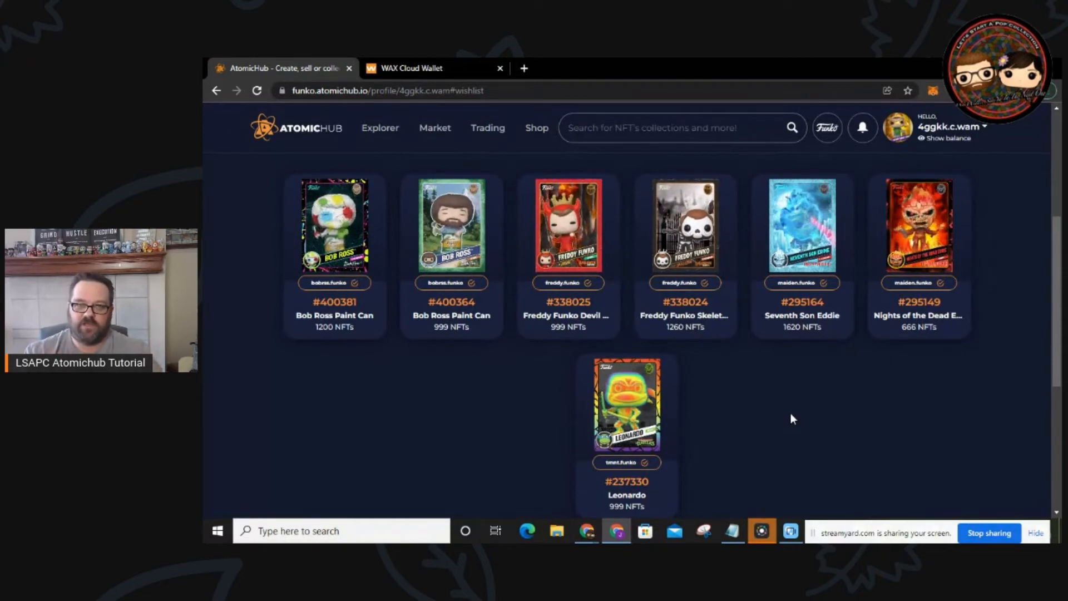
pyautogui.scroll(3, 792, 418)
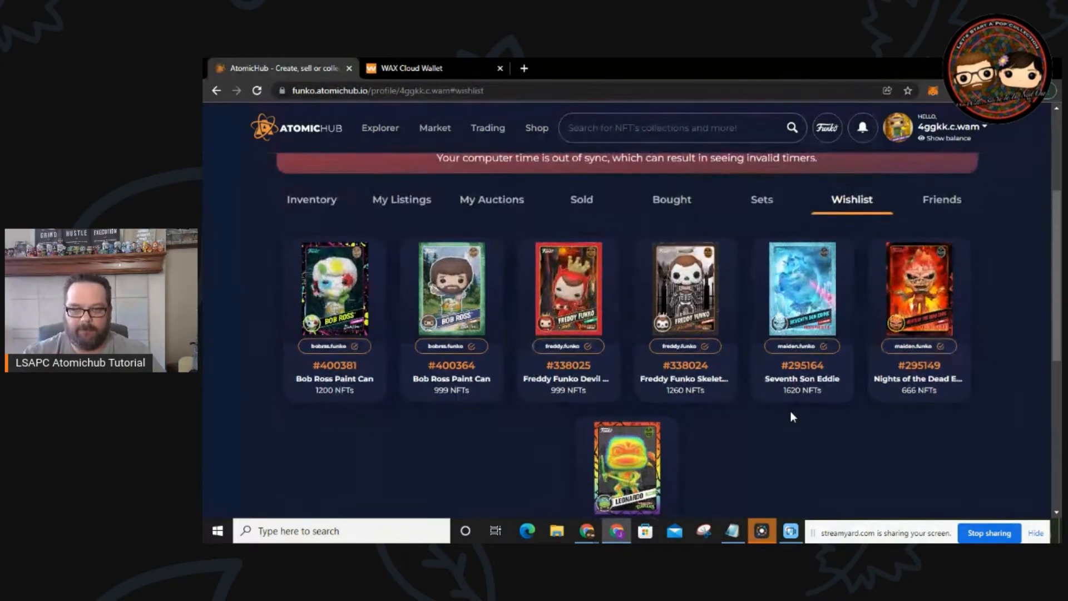
# Step: Check the Friends list, then open the El Diablo buyer's account from the Sold history
pyautogui.click(955, 333)
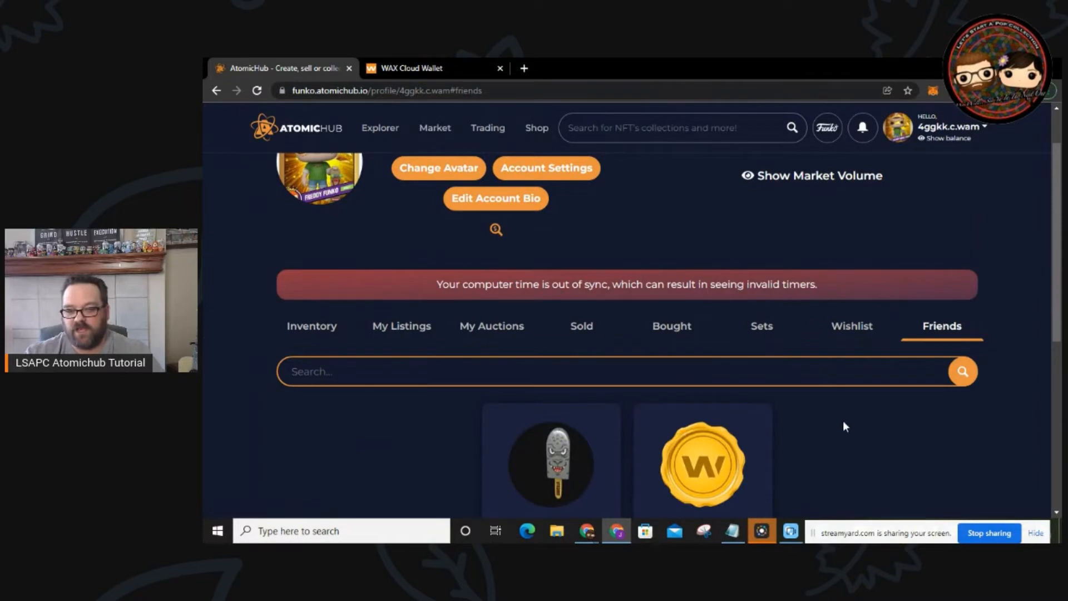
pyautogui.click(582, 325)
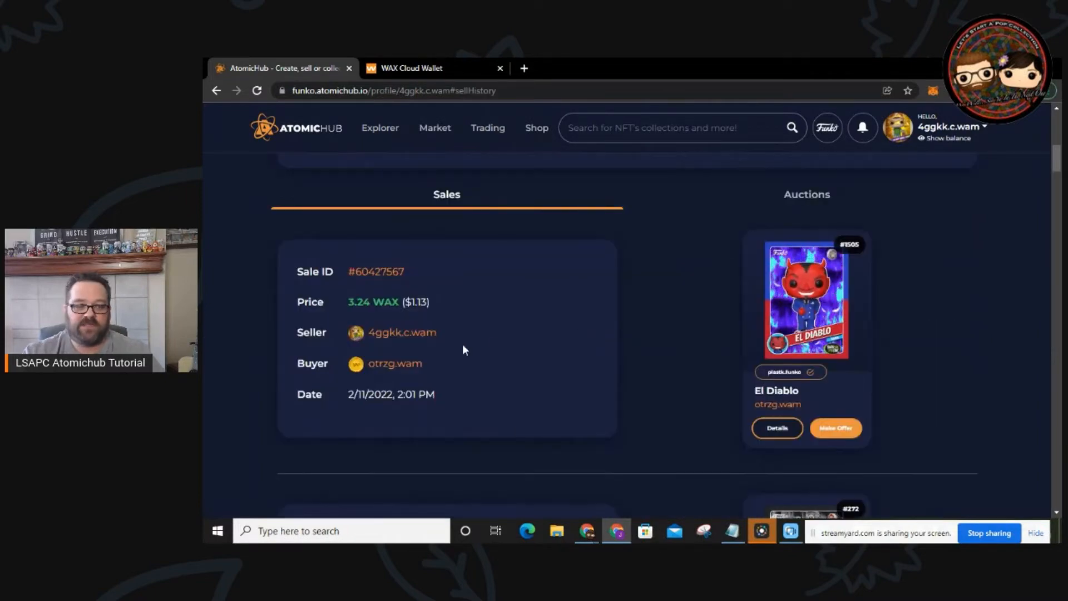
pyautogui.click(396, 364)
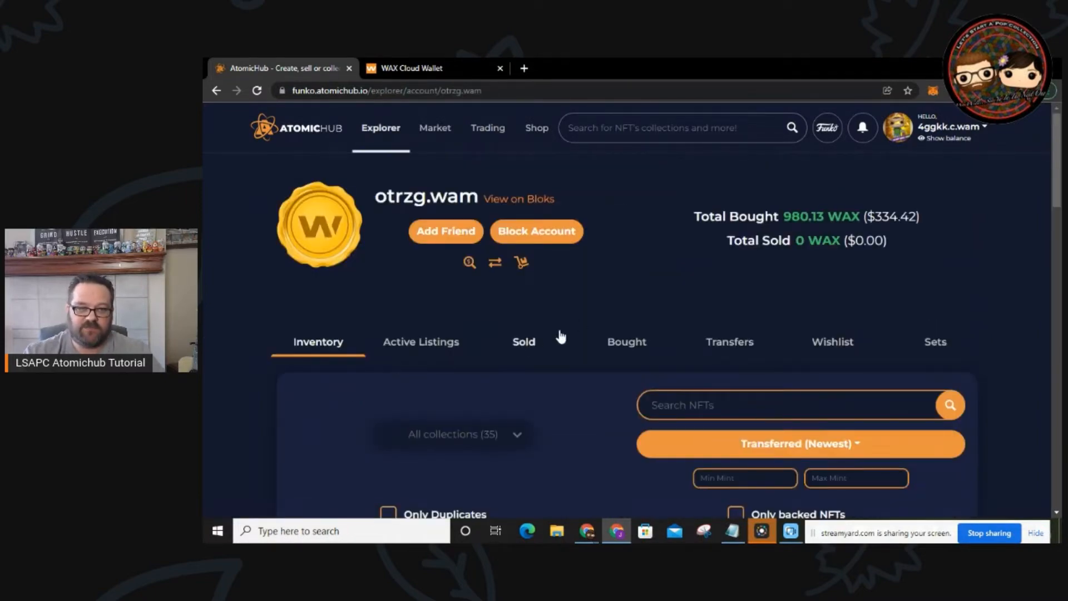
pyautogui.scroll(-3, 569, 309)
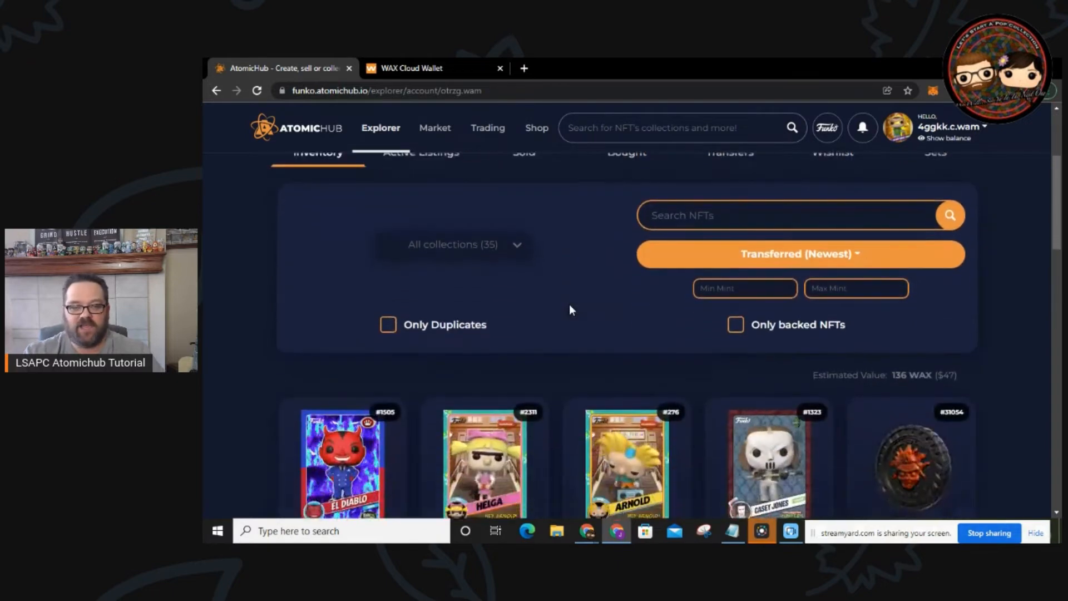
pyautogui.scroll(3, 569, 309)
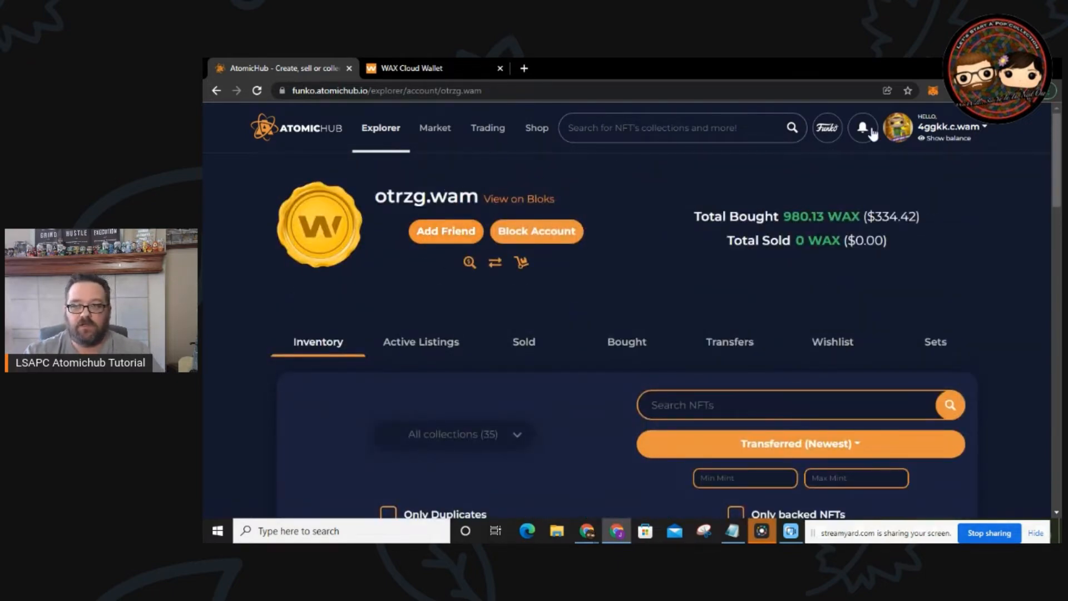
# Step: Return to My Inventory, view Friends again, then go back to the Inventory tab listing all 59 collections
pyautogui.click(977, 136)
pyautogui.click(924, 167)
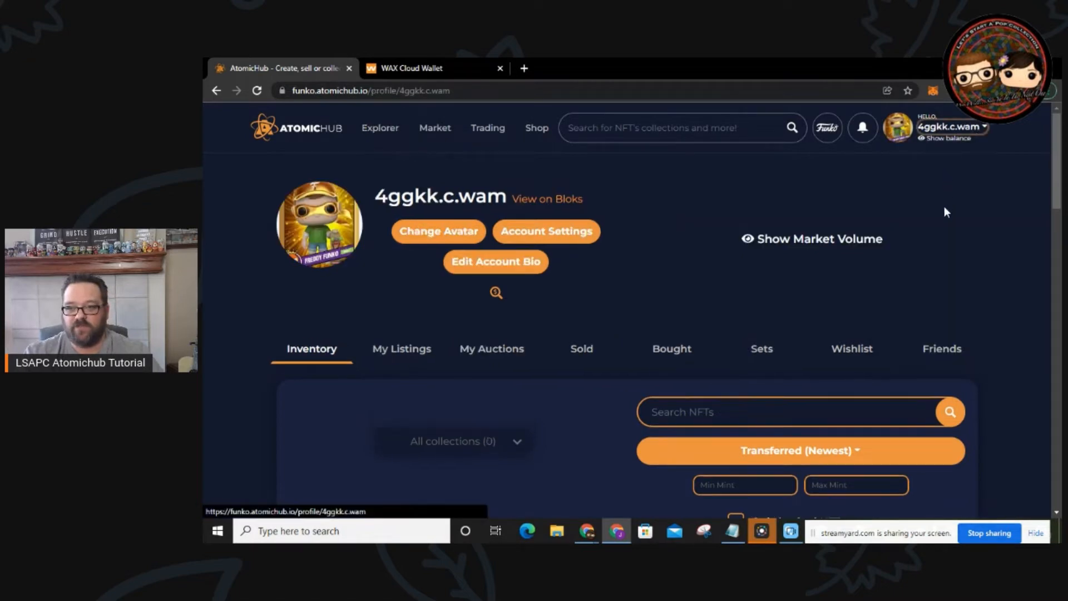
pyautogui.click(952, 351)
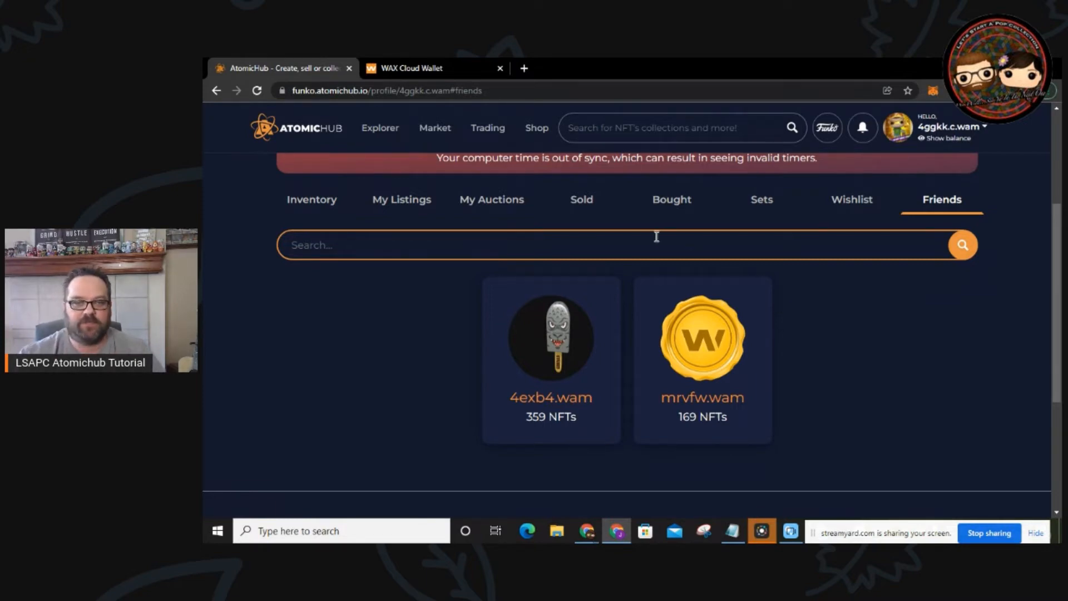
pyautogui.scroll(3, 639, 239)
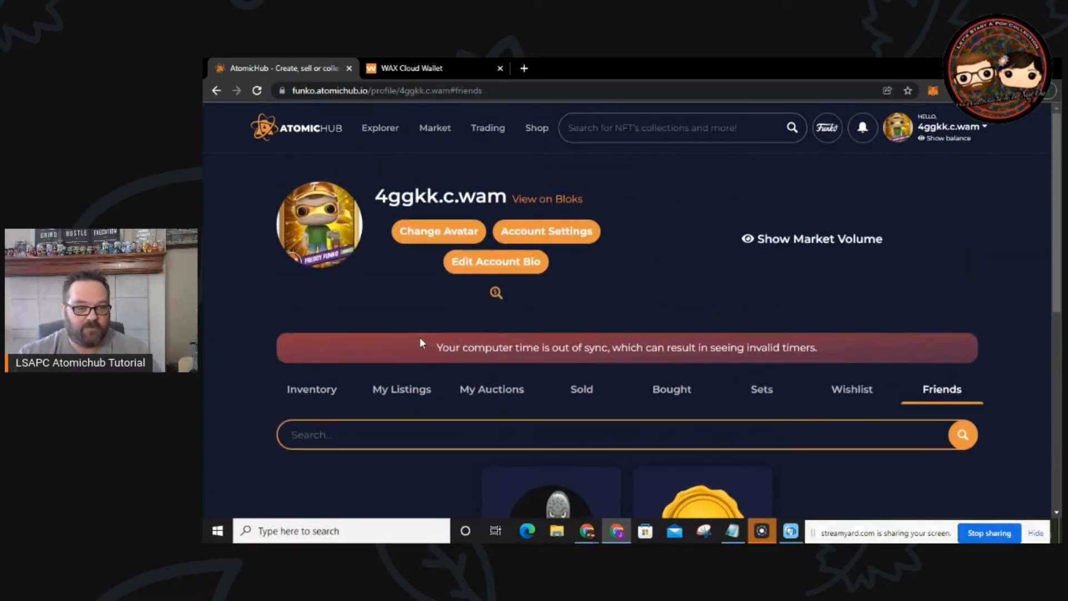
pyautogui.click(314, 396)
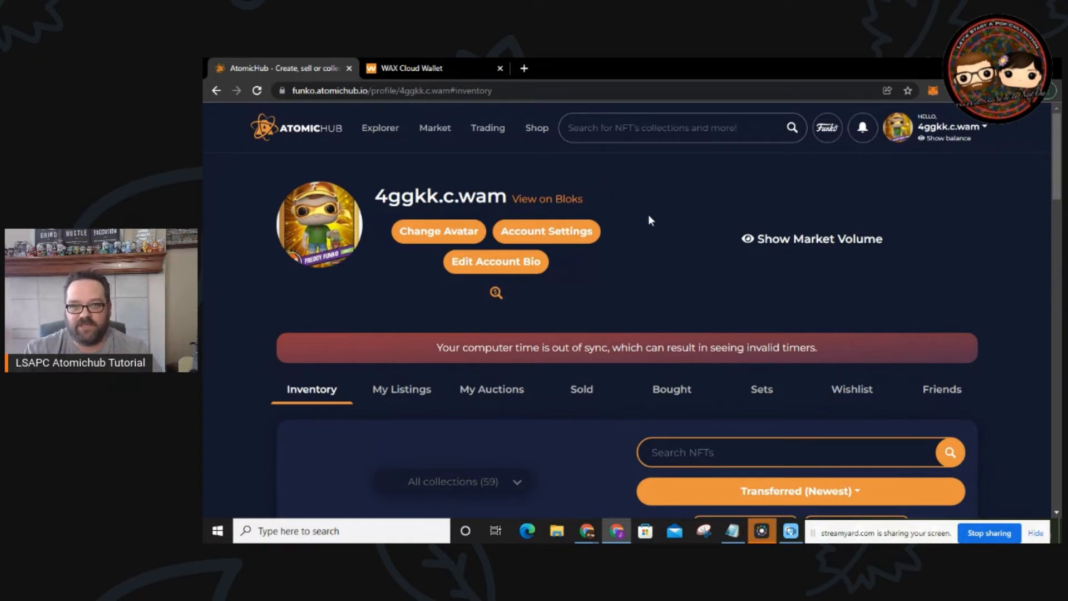
pyautogui.moveTo(488, 136)
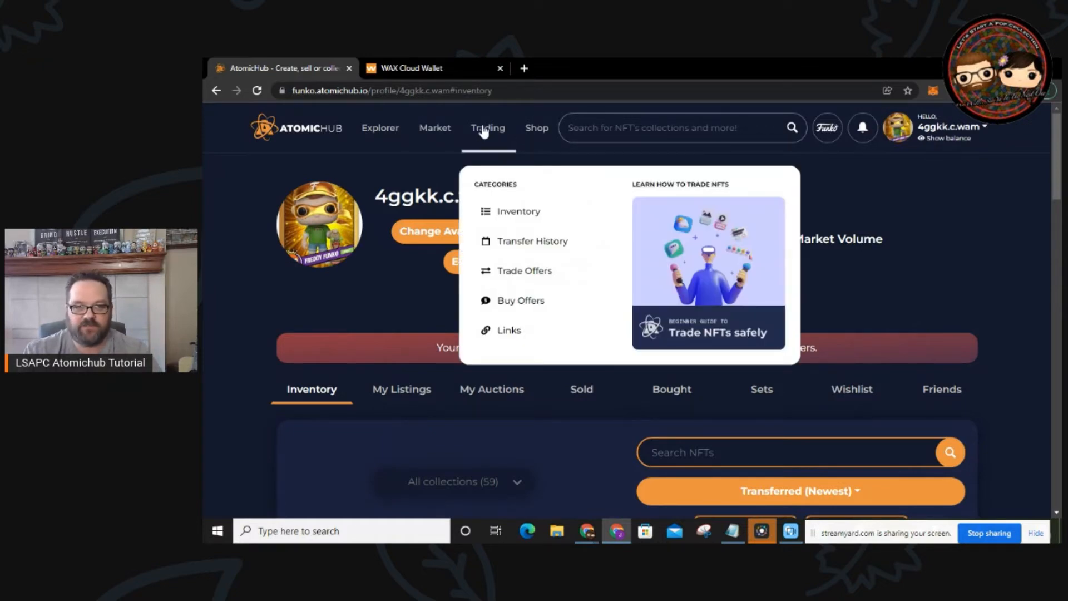
# Step: Start a new trade offer and paste the recipient's account name
pyautogui.click(495, 137)
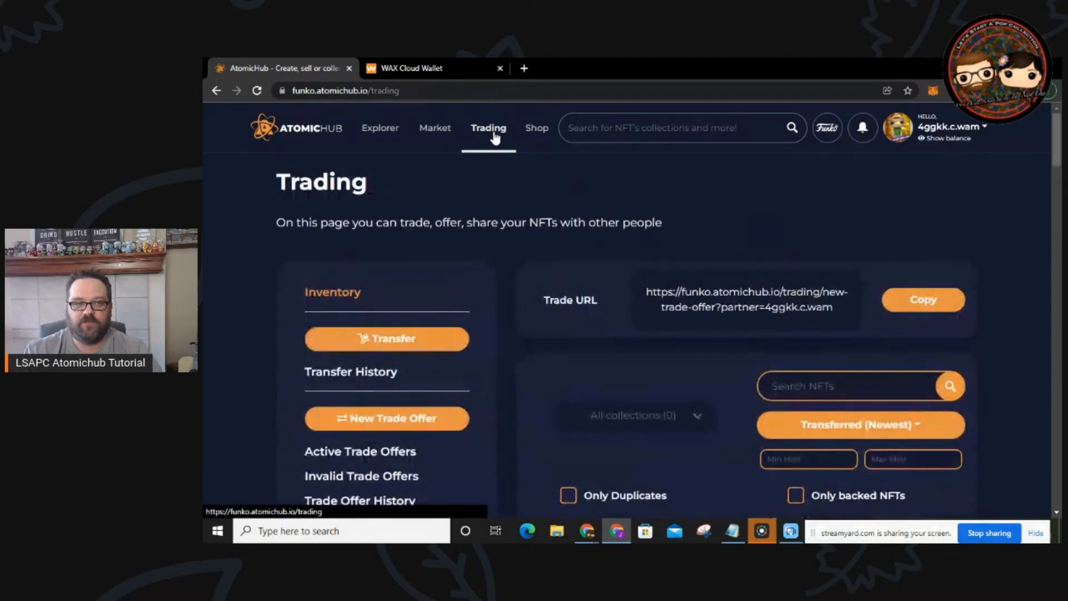
pyautogui.scroll(-2, 392, 263)
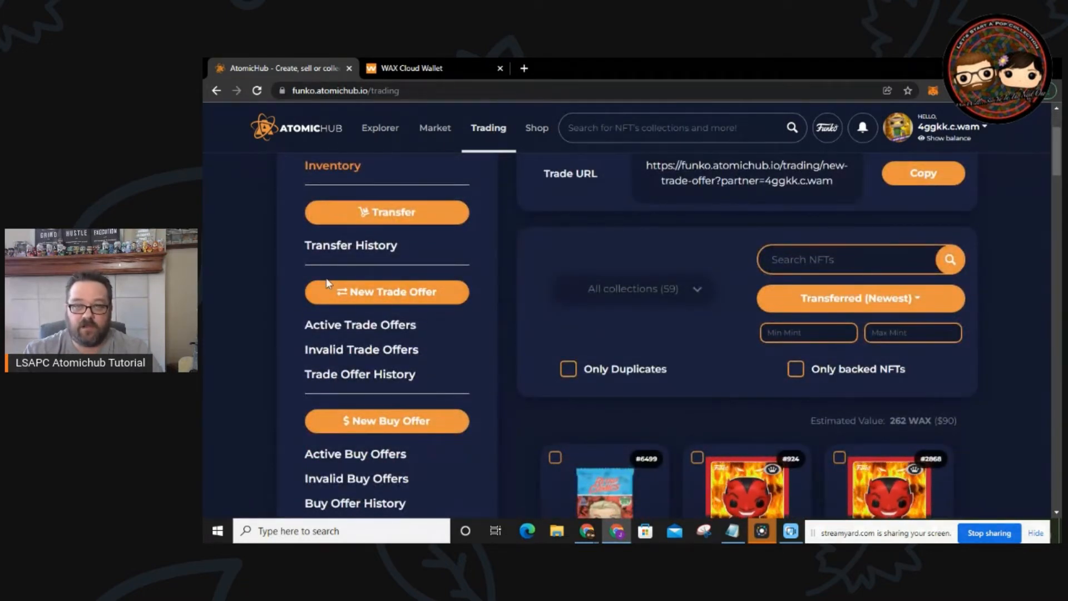
pyautogui.click(393, 293)
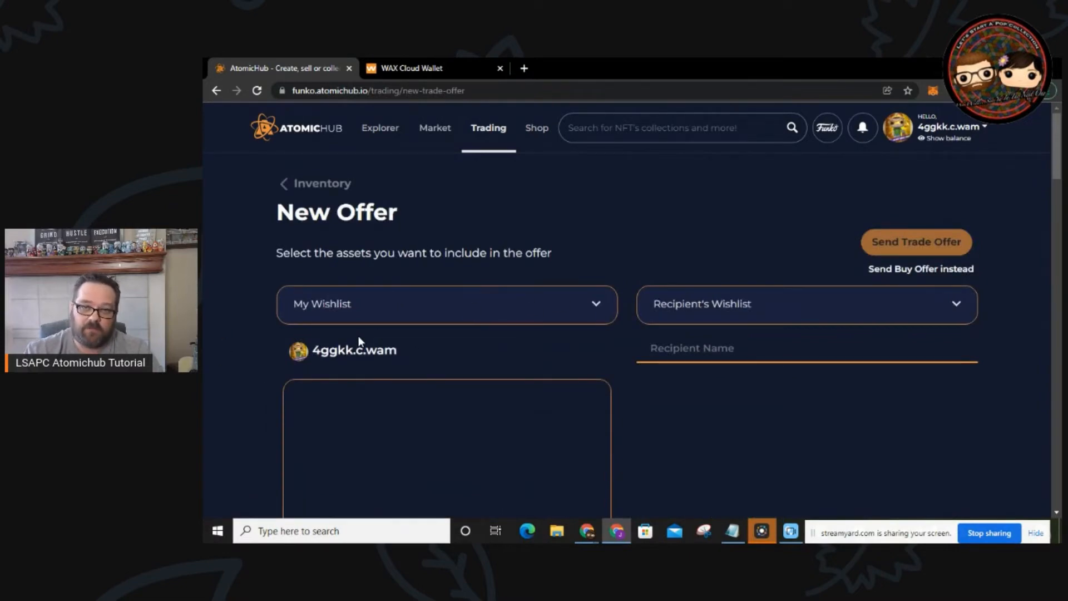
pyautogui.scroll(-7, 431, 362)
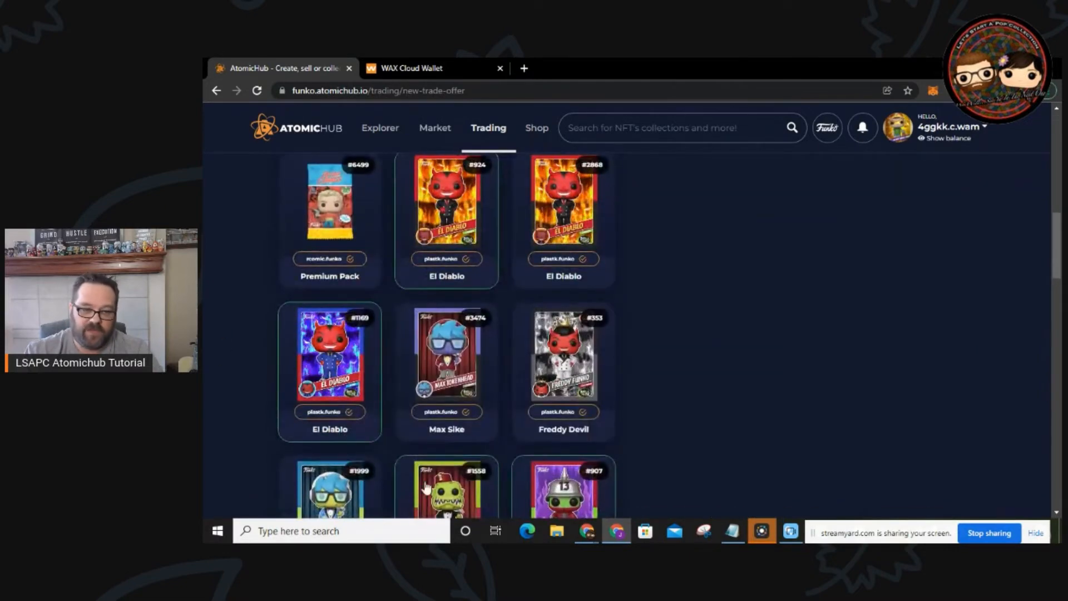
pyautogui.scroll(8, 535, 377)
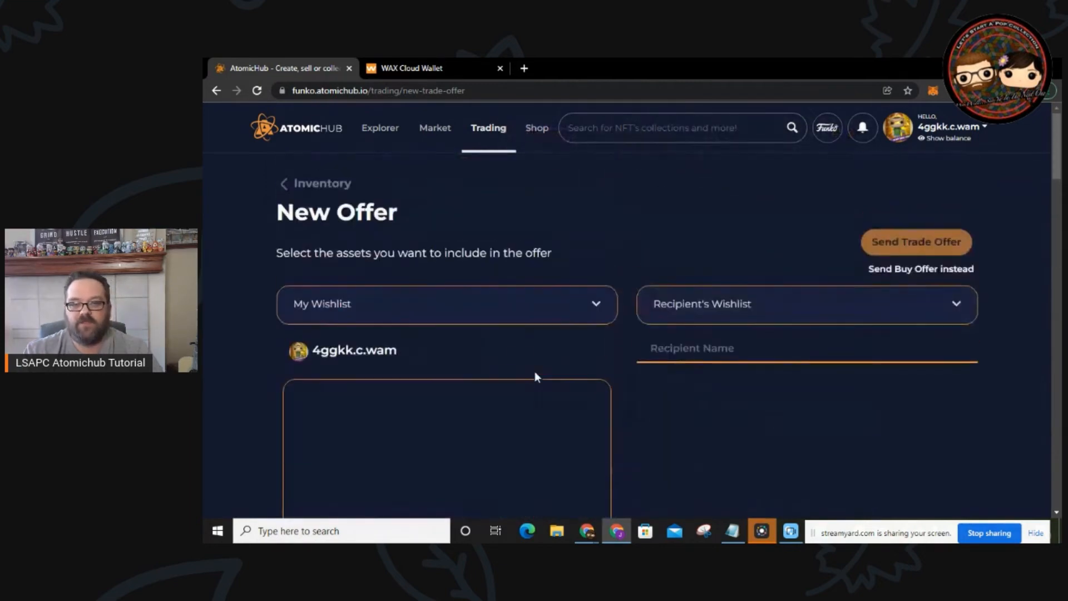
pyautogui.click(713, 354)
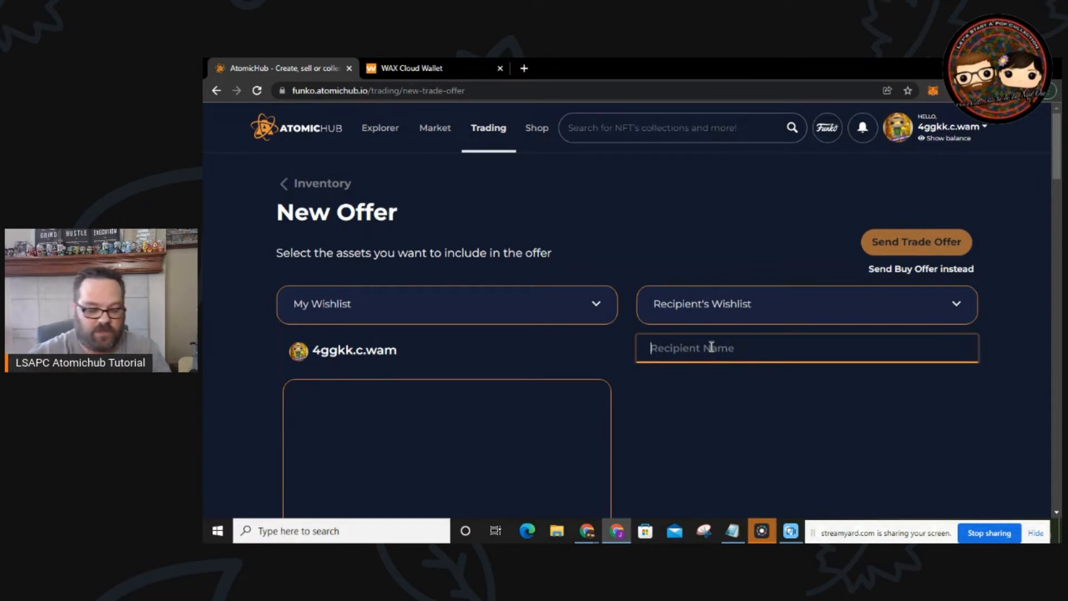
pyautogui.write('1jwme.c.wam')
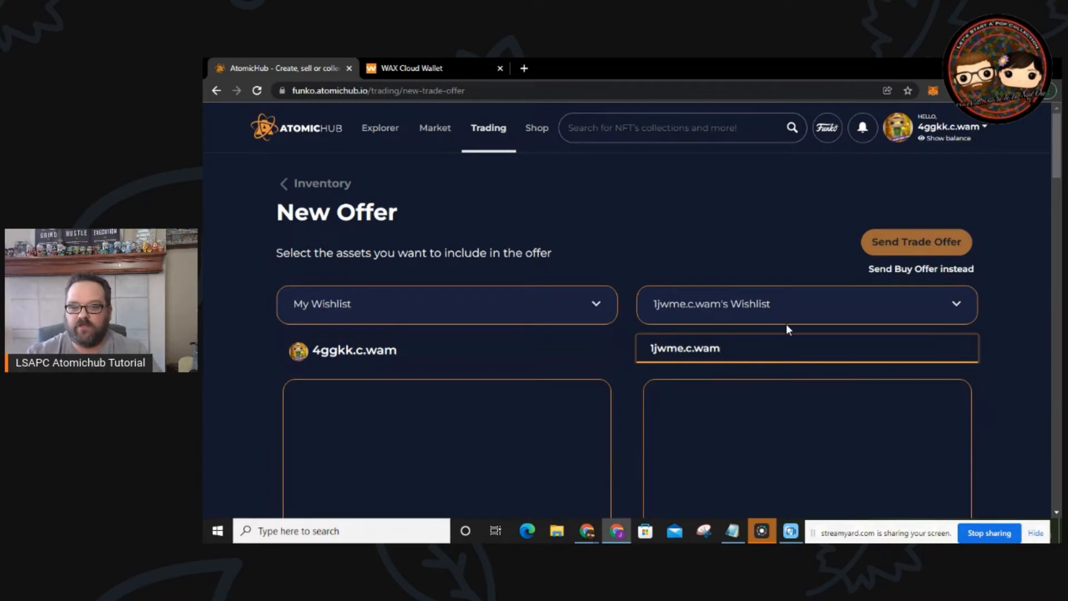
# Step: Expand and review the recipient's wishlist on the offer page, then collapse it
pyautogui.scroll(-10, 786, 323)
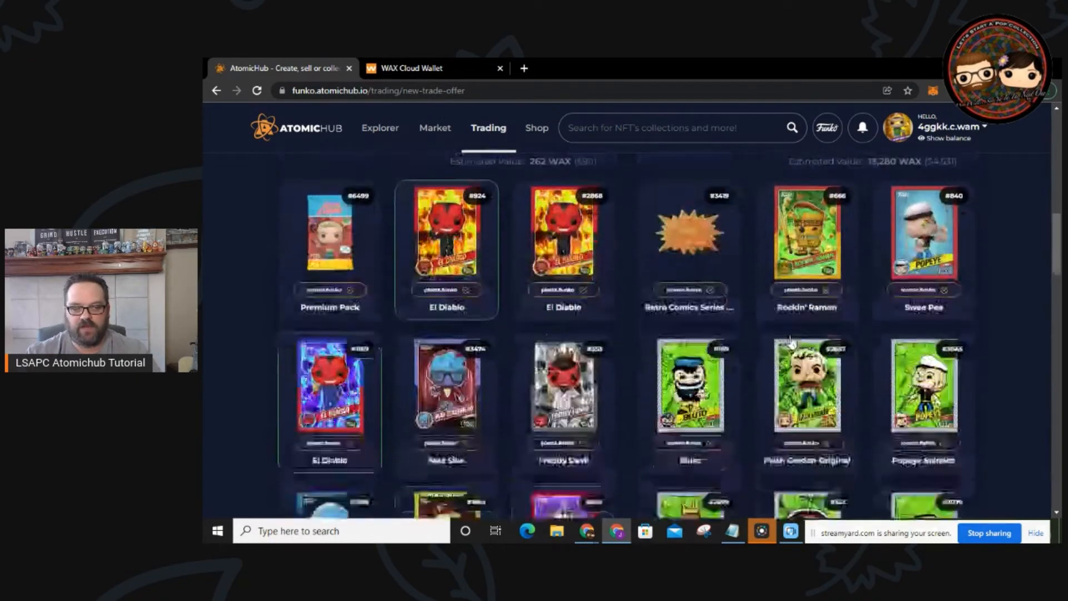
pyautogui.scroll(10, 790, 341)
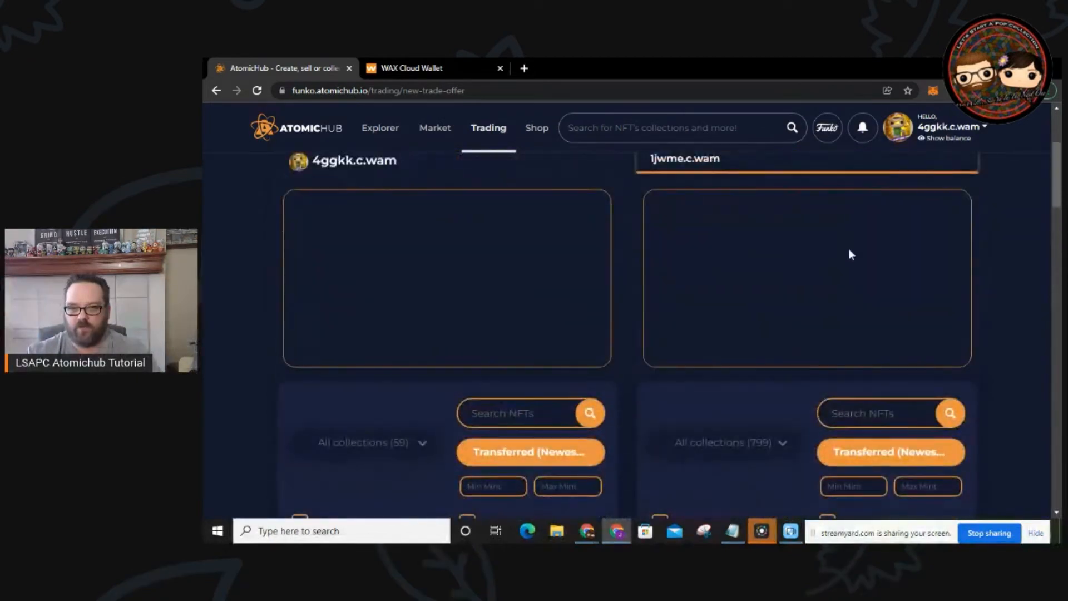
pyautogui.scroll(2, 851, 249)
pyautogui.click(955, 242)
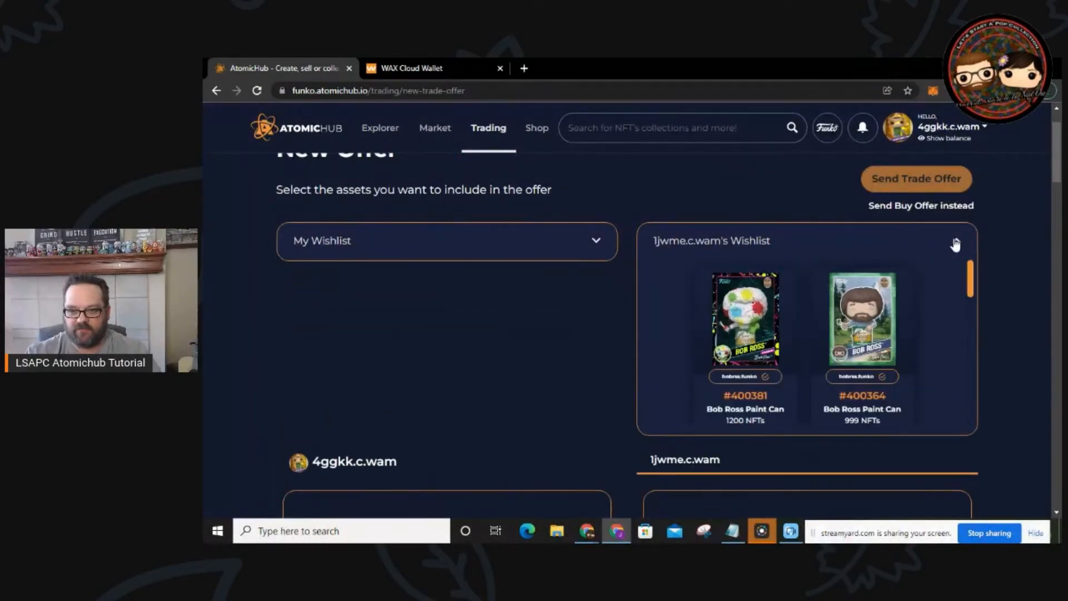
pyautogui.click(954, 242)
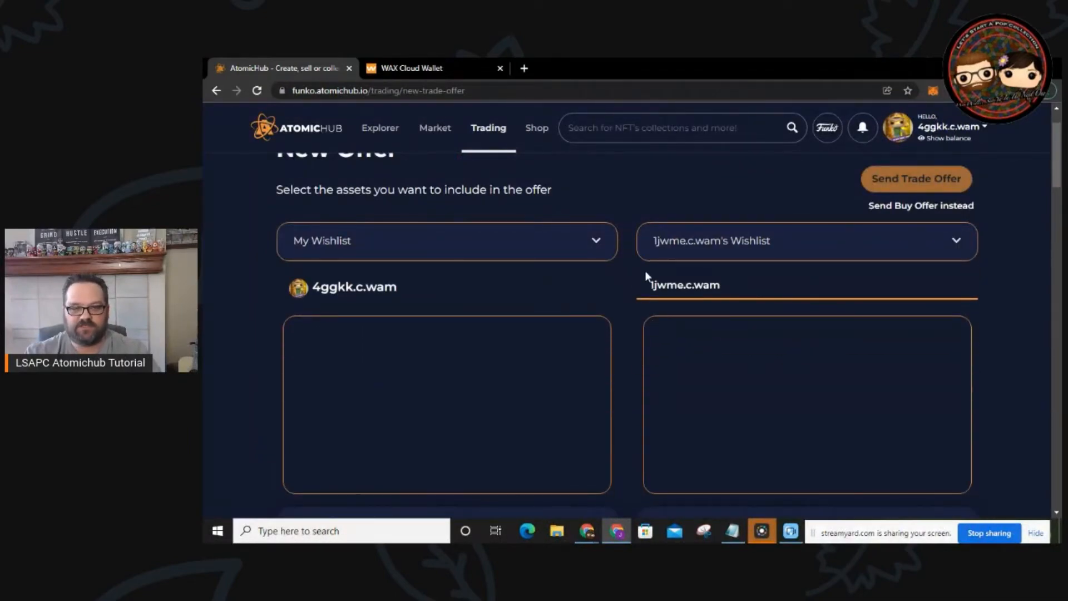
pyautogui.click(958, 240)
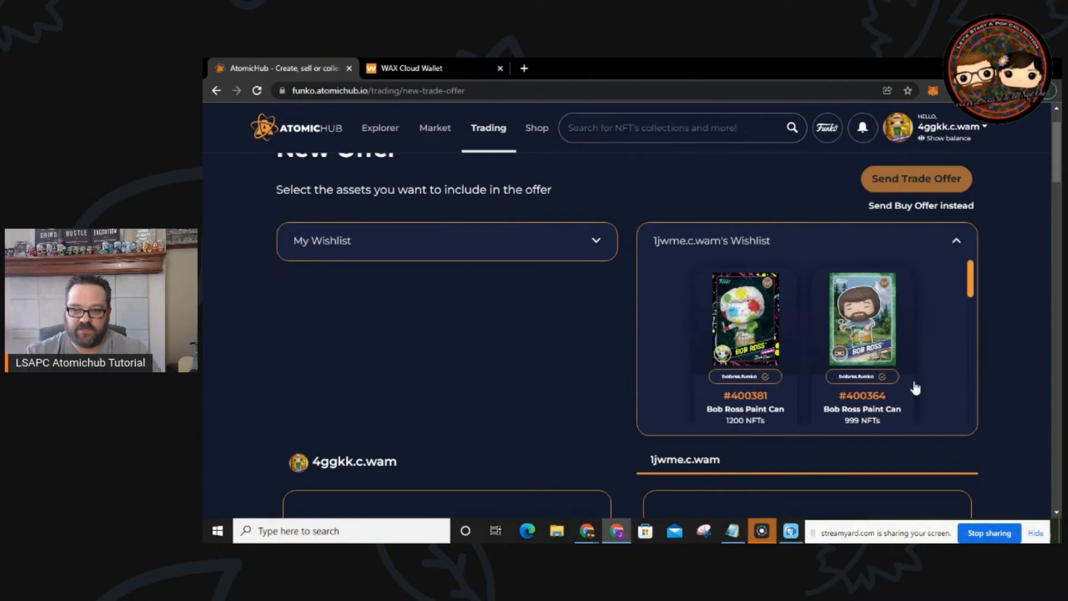
pyautogui.scroll(-5, 943, 306)
pyautogui.click(956, 242)
# Step: Select Premium Pack, two El Diablo cards and Max Sike against the partner's Swee Pea #840
pyautogui.scroll(-4, 776, 371)
pyautogui.scroll(-5, 733, 396)
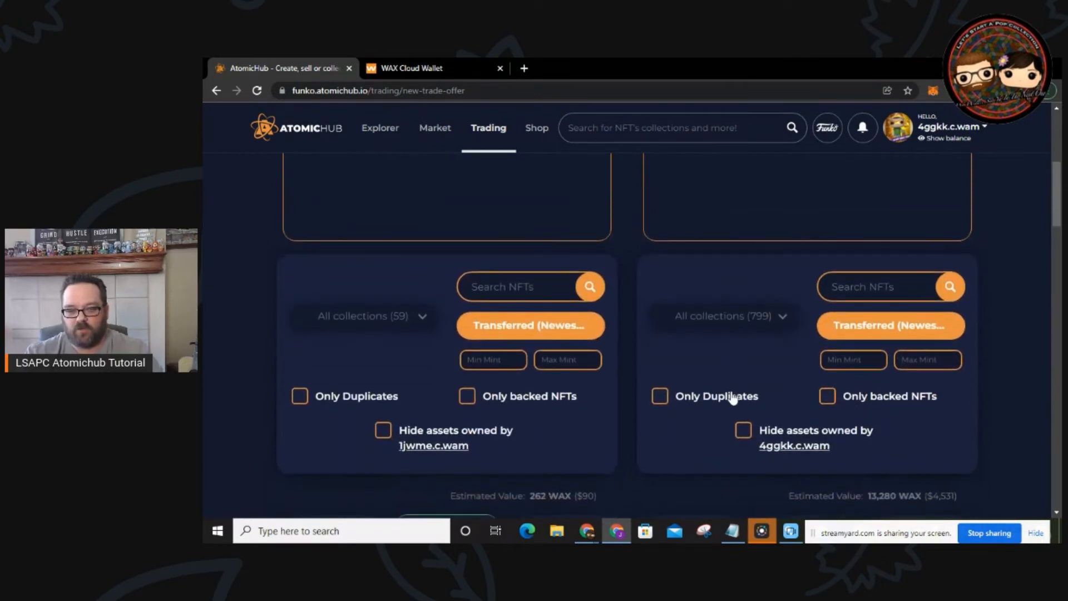
pyautogui.moveTo(729, 400)
pyautogui.scroll(-1, 728, 400)
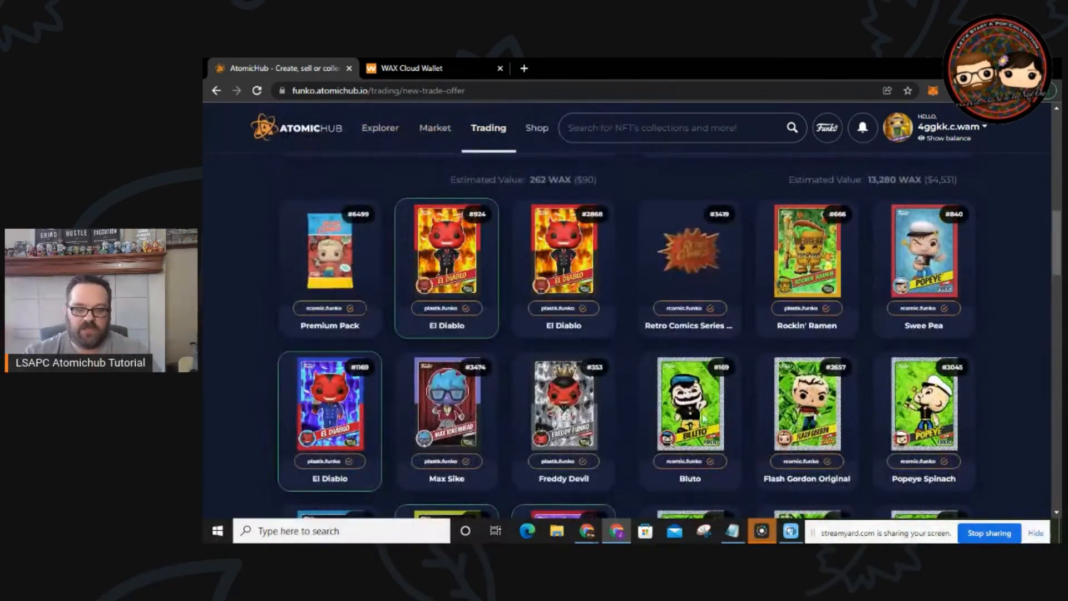
pyautogui.scroll(1, 896, 347)
pyautogui.scroll(2, 896, 346)
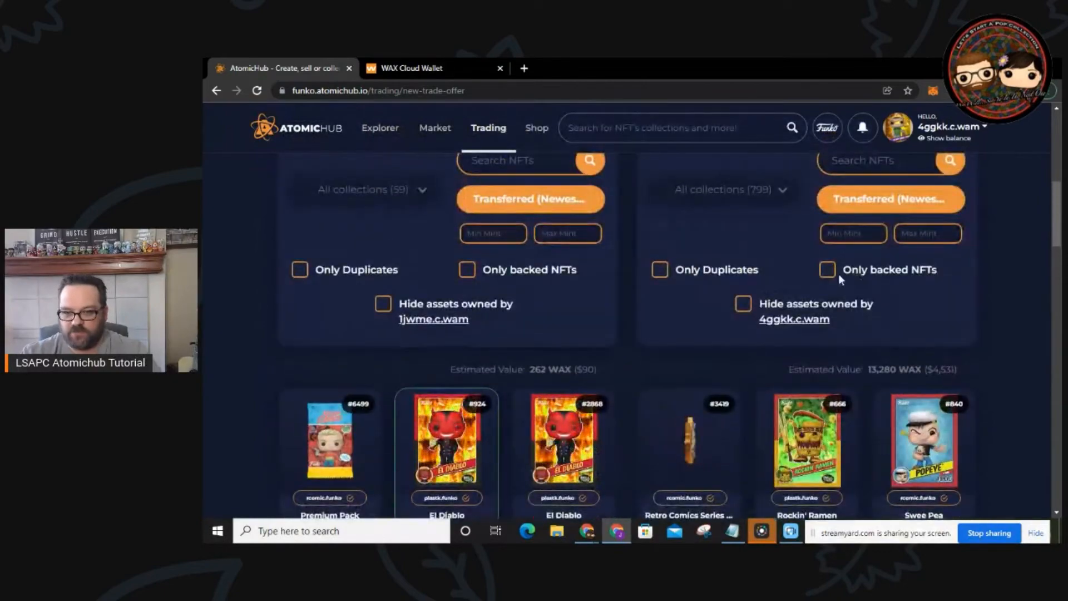
pyautogui.moveTo(946, 459)
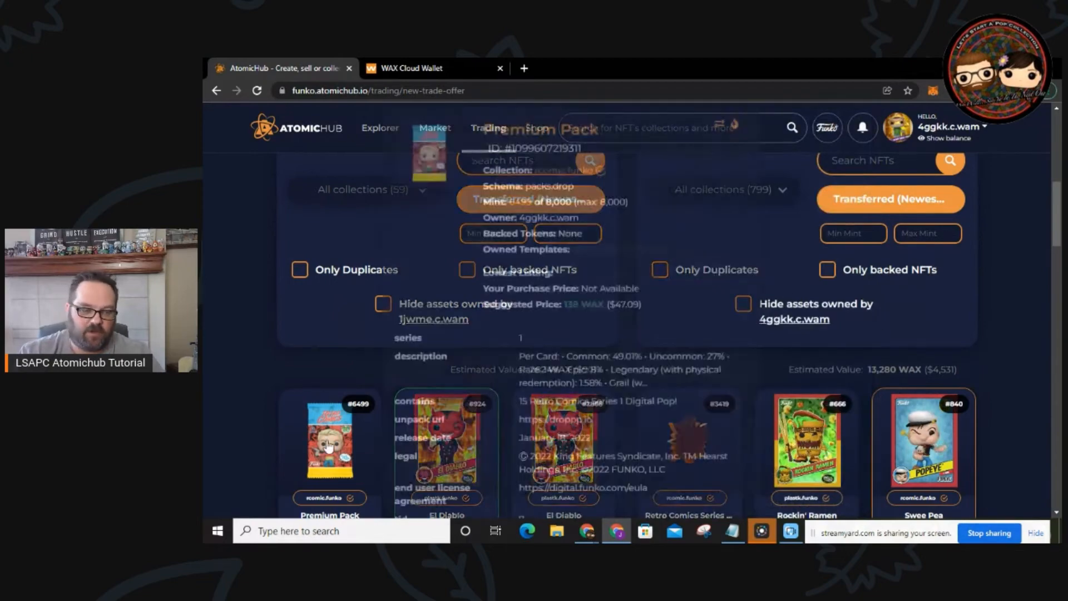
pyautogui.scroll(-3, 282, 394)
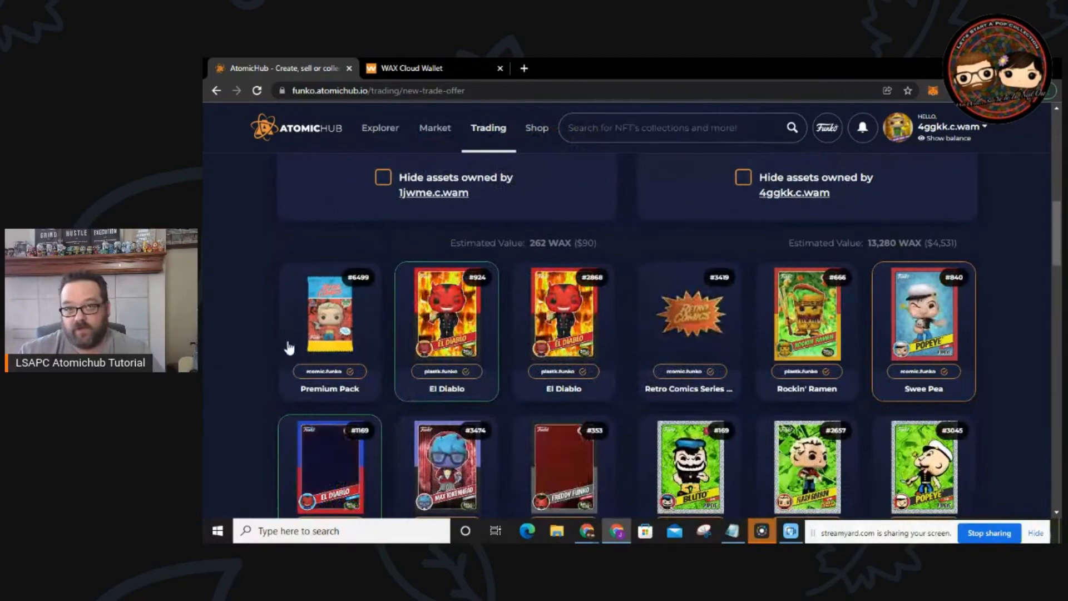
pyautogui.moveTo(294, 350)
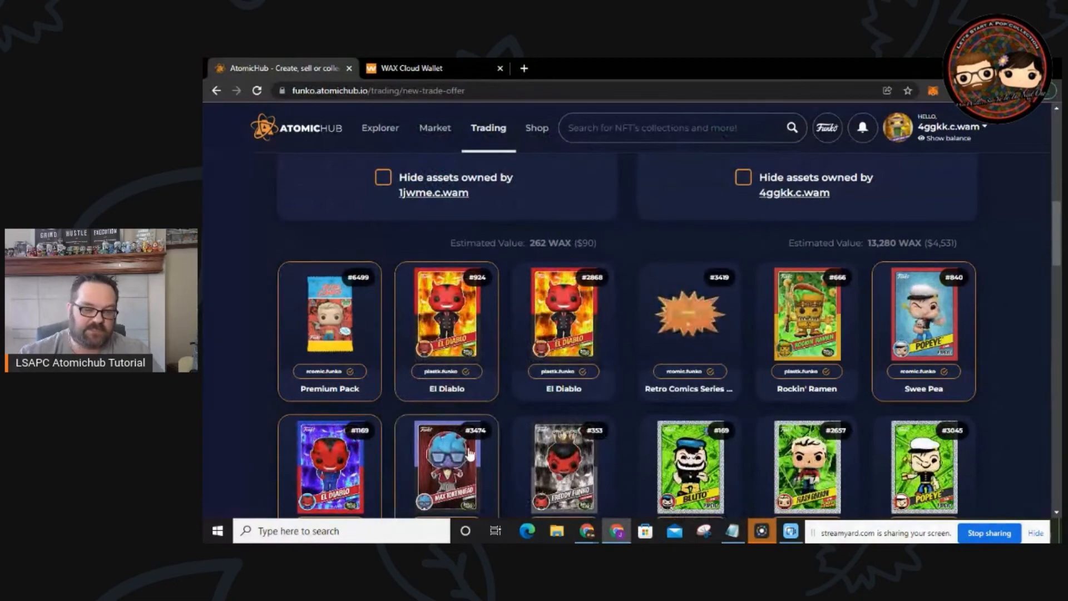
pyautogui.scroll(5, 432, 375)
pyautogui.scroll(3, 431, 375)
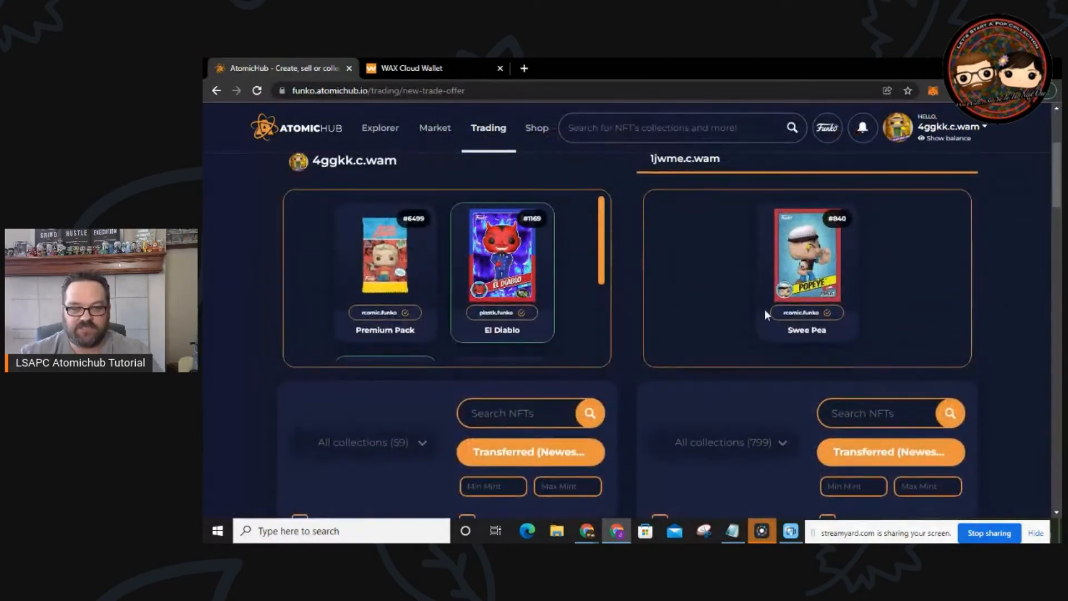
pyautogui.scroll(-3, 600, 253)
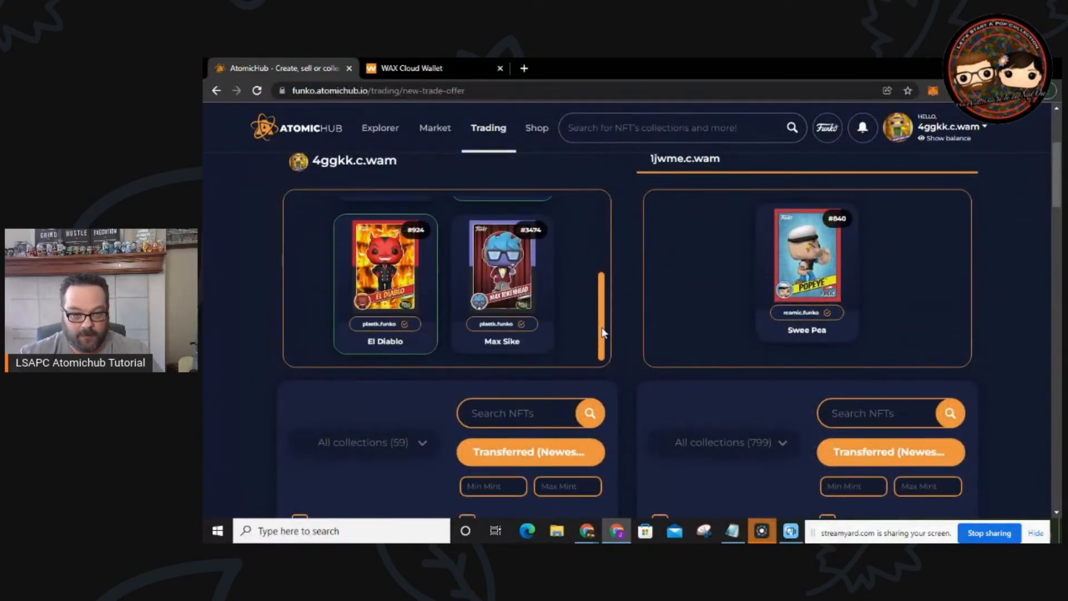
pyautogui.scroll(3, 600, 253)
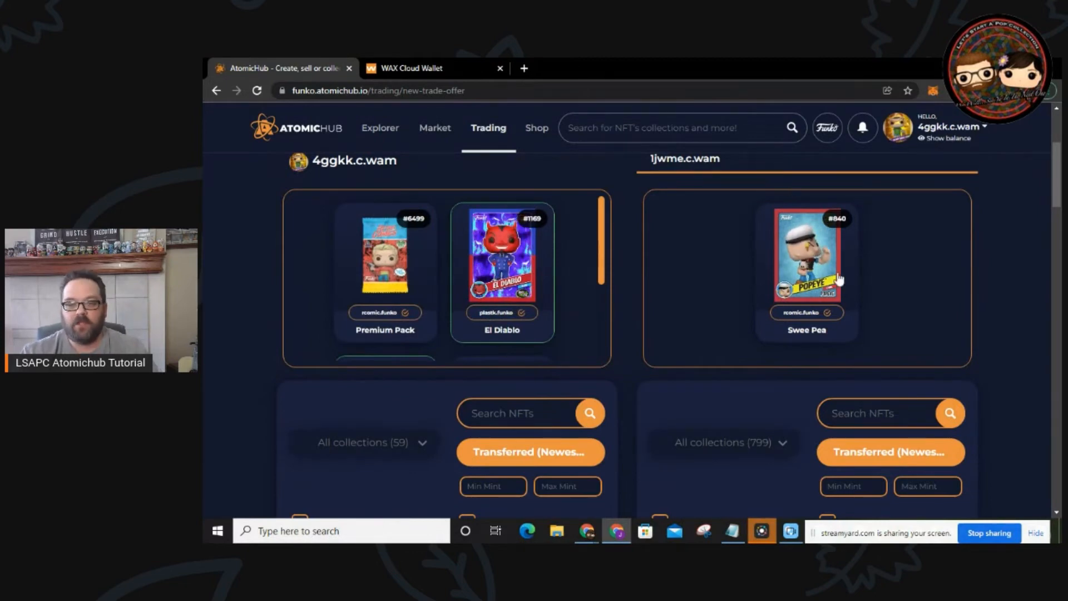
pyautogui.scroll(3, 832, 293)
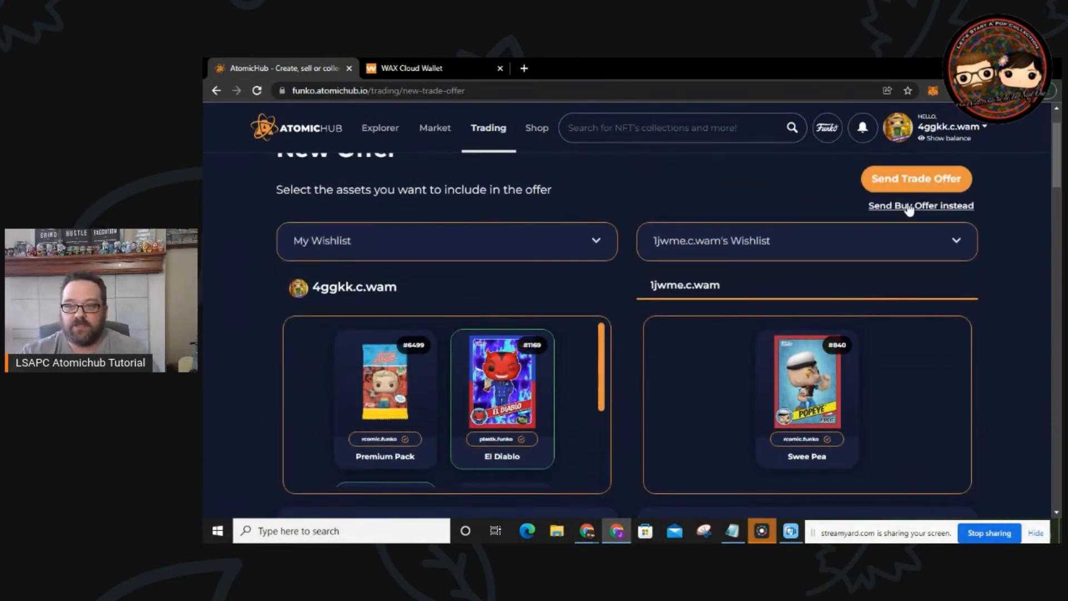
# Step: Send the trade offer, review the four items in Confirm Offer, and confirm the transaction
pyautogui.click(912, 179)
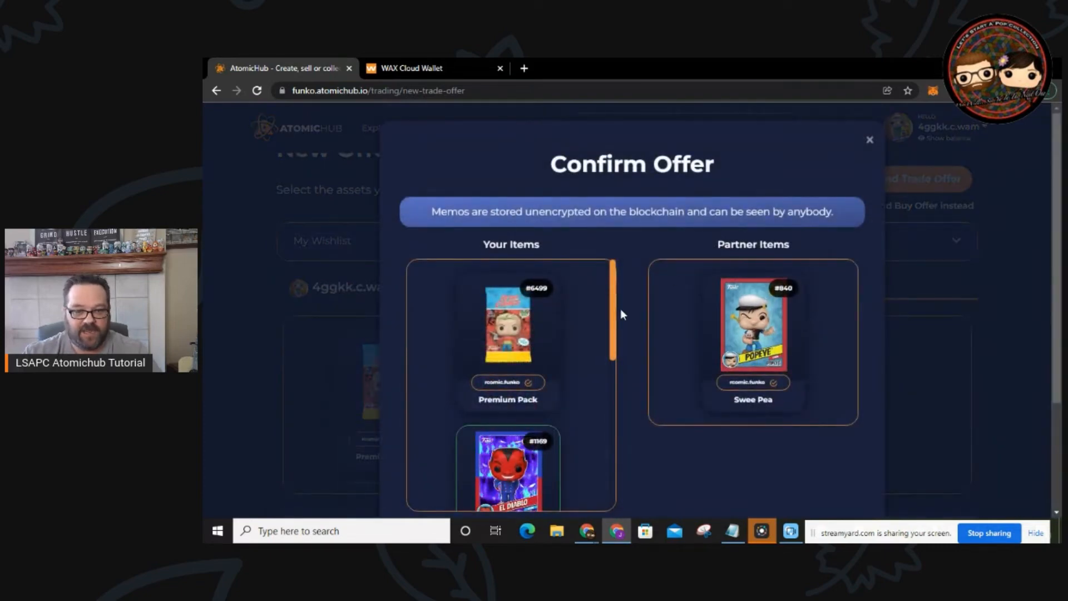
pyautogui.scroll(-1, 618, 304)
pyautogui.scroll(-4, 572, 275)
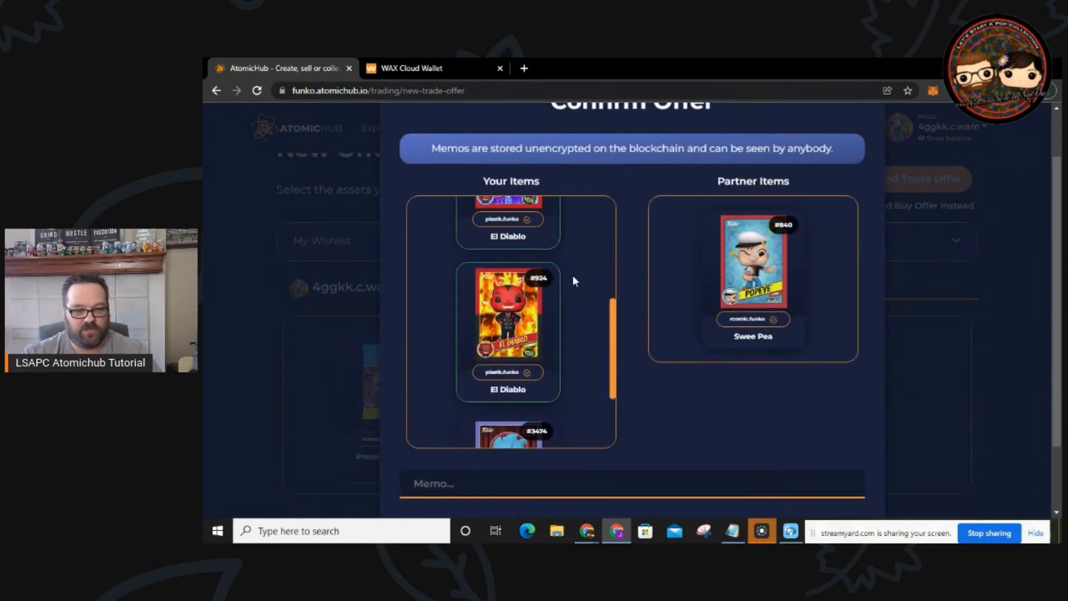
pyautogui.scroll(-1, 567, 280)
pyautogui.scroll(-2, 555, 328)
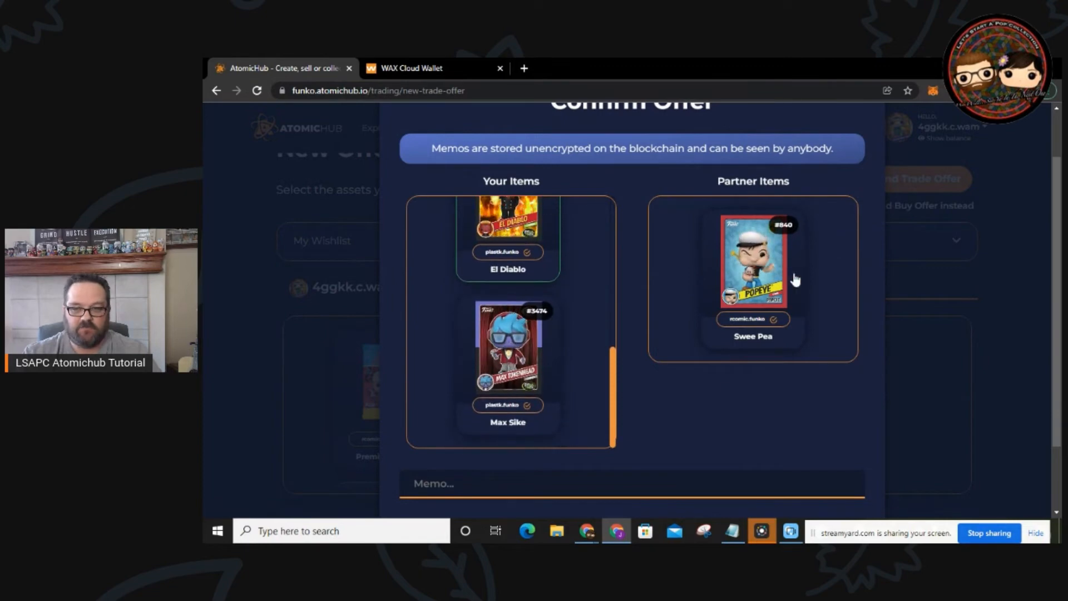
pyautogui.scroll(-1, 692, 360)
pyautogui.scroll(-1, 691, 359)
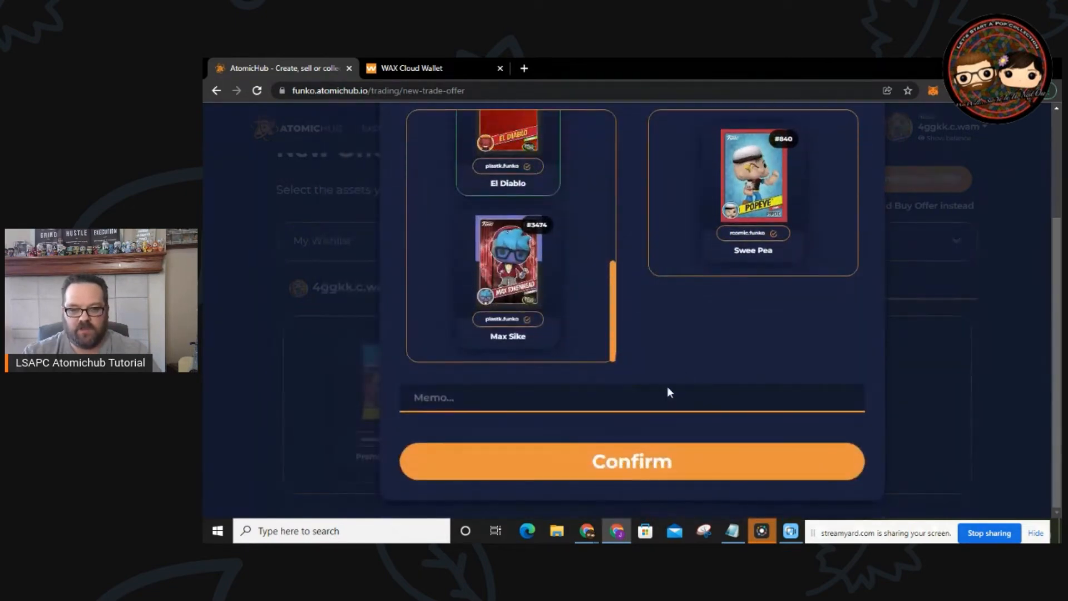
pyautogui.click(639, 462)
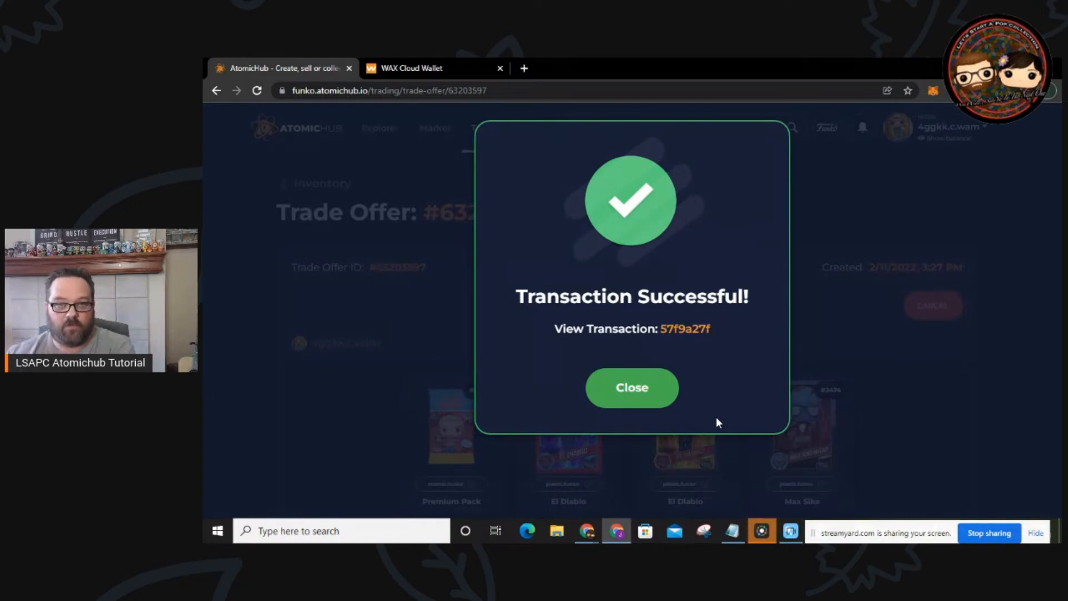
# Step: Close the Transaction Successful message and review the offer page down to Swee Pea #840
pyautogui.click(632, 387)
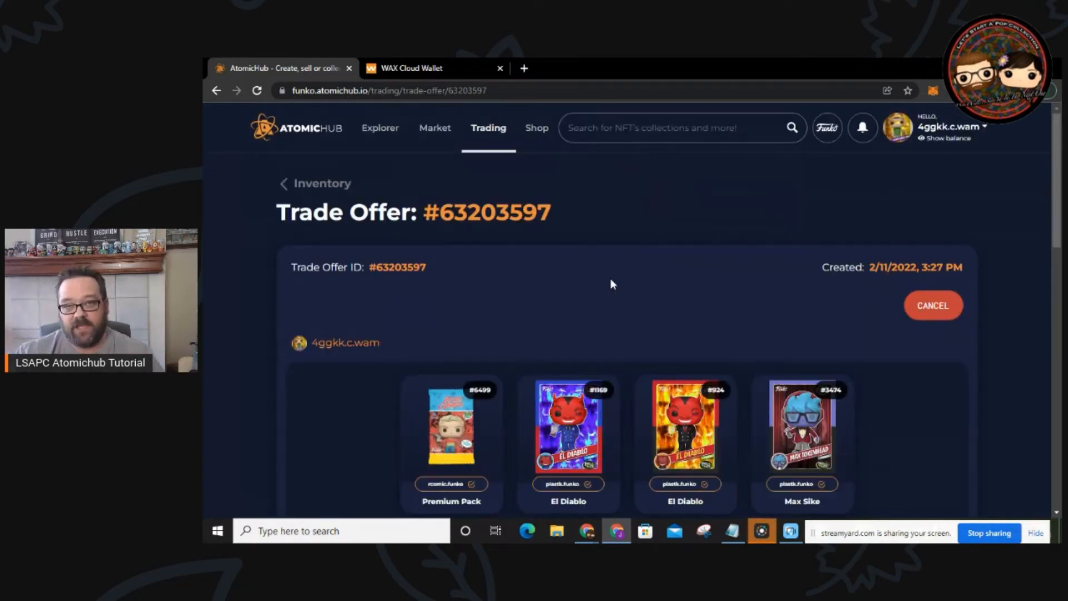
pyautogui.scroll(-2, 577, 309)
pyautogui.scroll(-3, 577, 312)
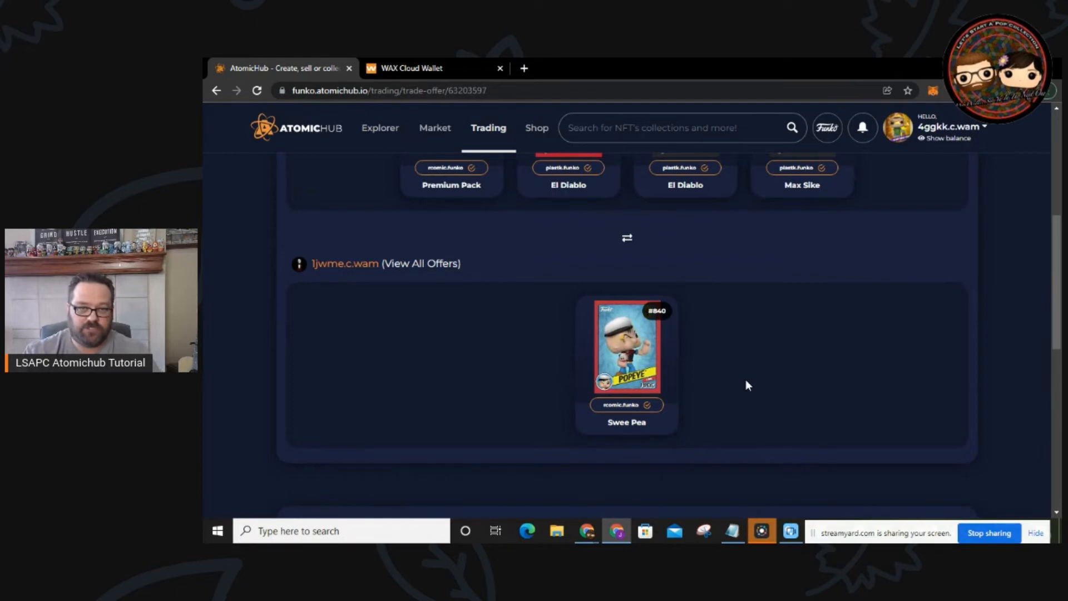
pyautogui.scroll(5, 746, 379)
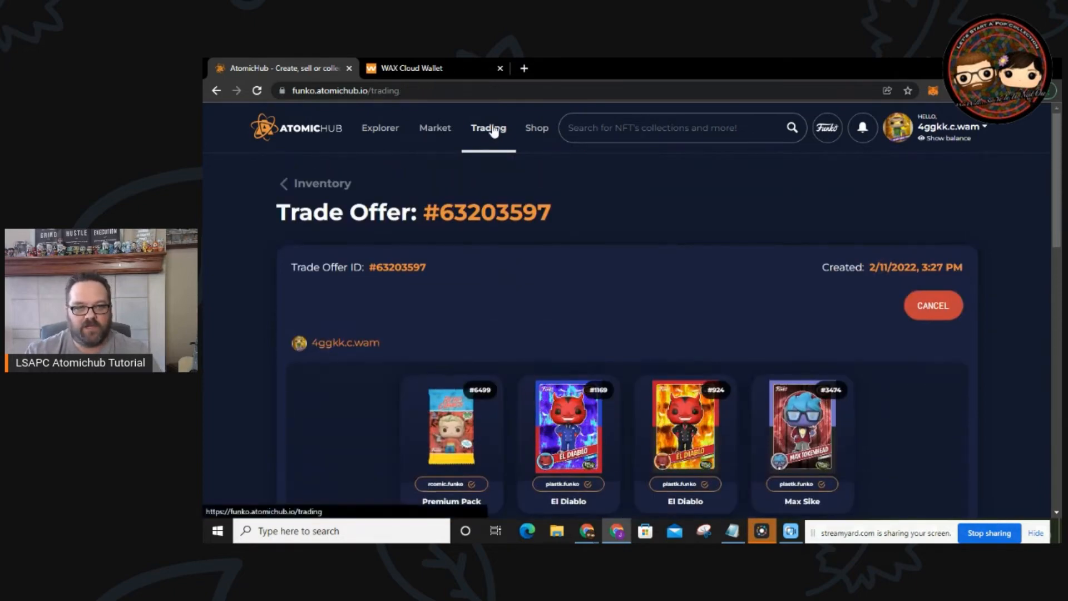
# Step: Open the Sent tab of Active Trade Offers to review the pending four-item offer for Swee Pea #840
pyautogui.click(488, 130)
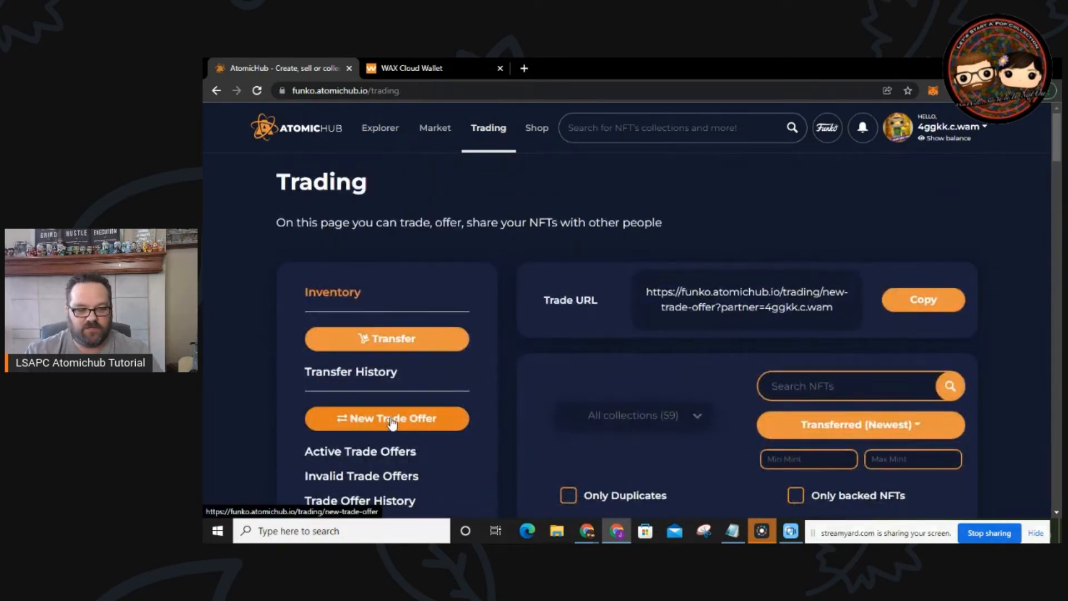
pyautogui.scroll(-3, 417, 423)
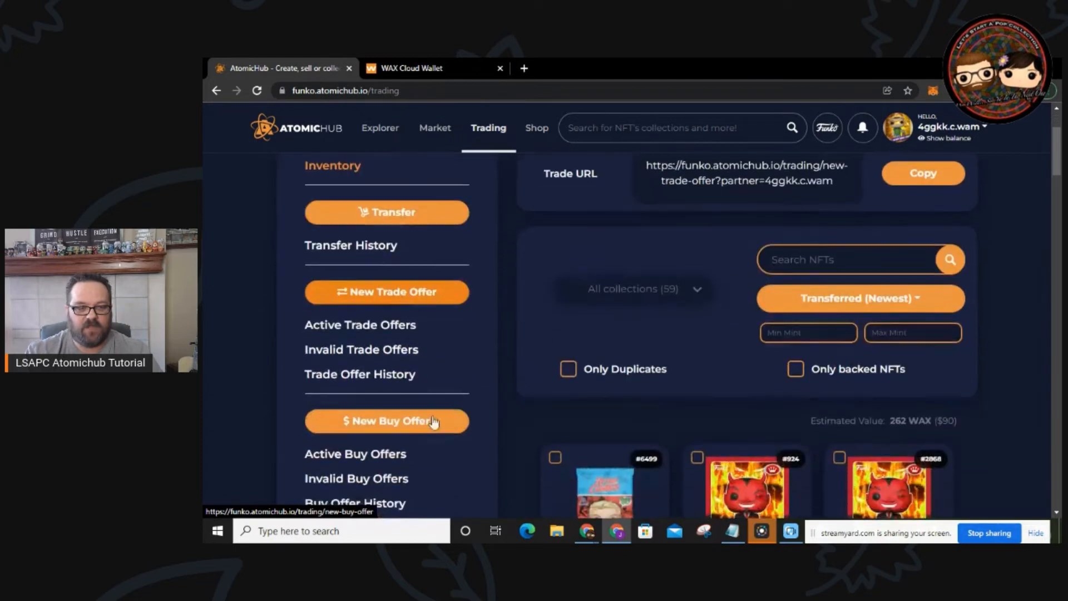
pyautogui.click(387, 328)
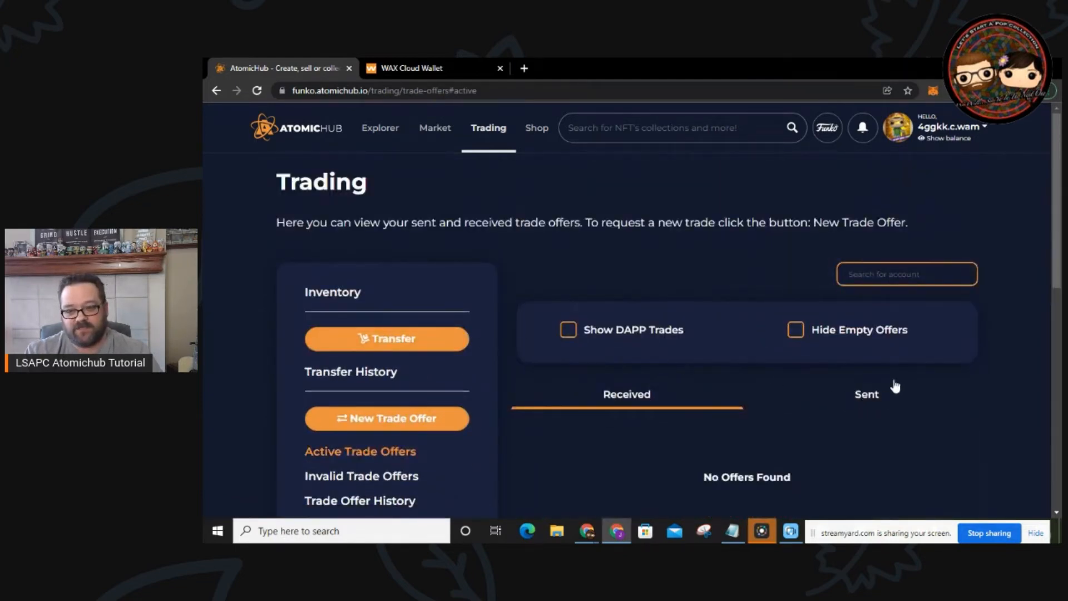
pyautogui.click(866, 395)
pyautogui.scroll(-5, 818, 389)
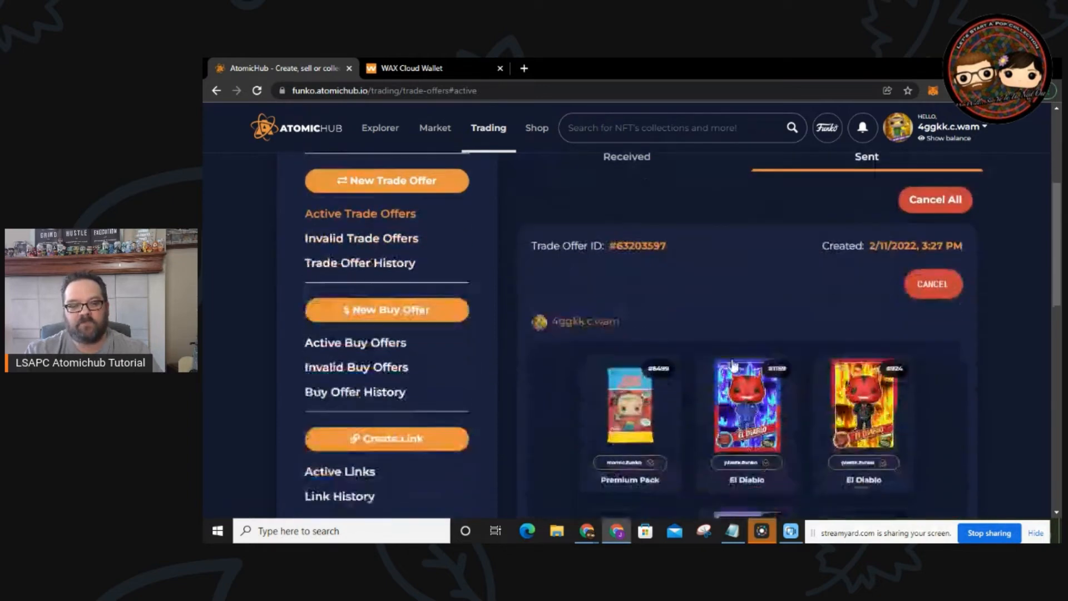
pyautogui.scroll(-5, 885, 422)
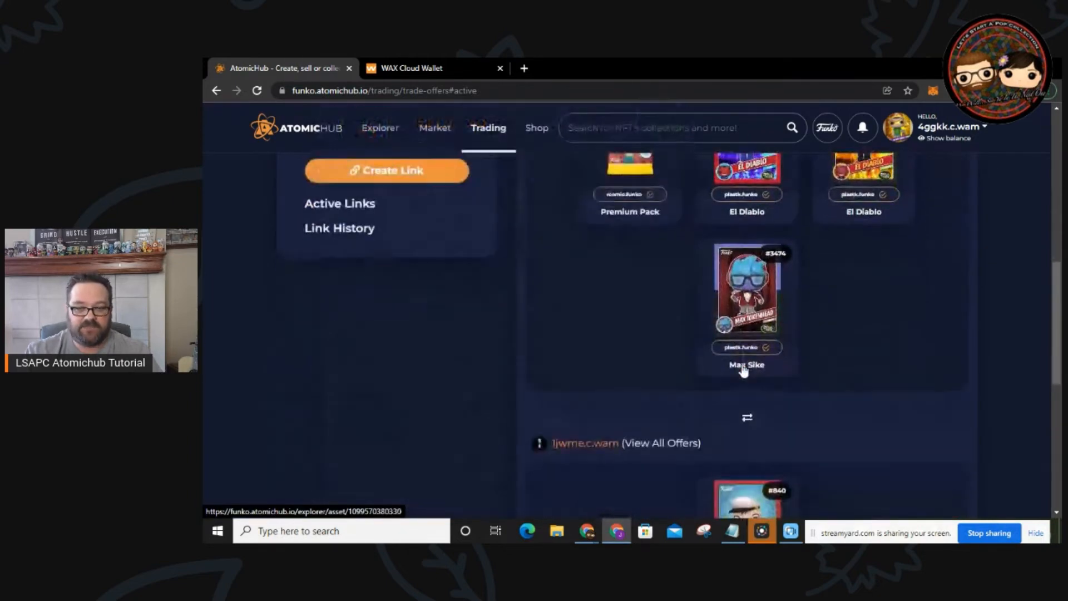
pyautogui.scroll(-3, 879, 411)
pyautogui.scroll(5, 879, 411)
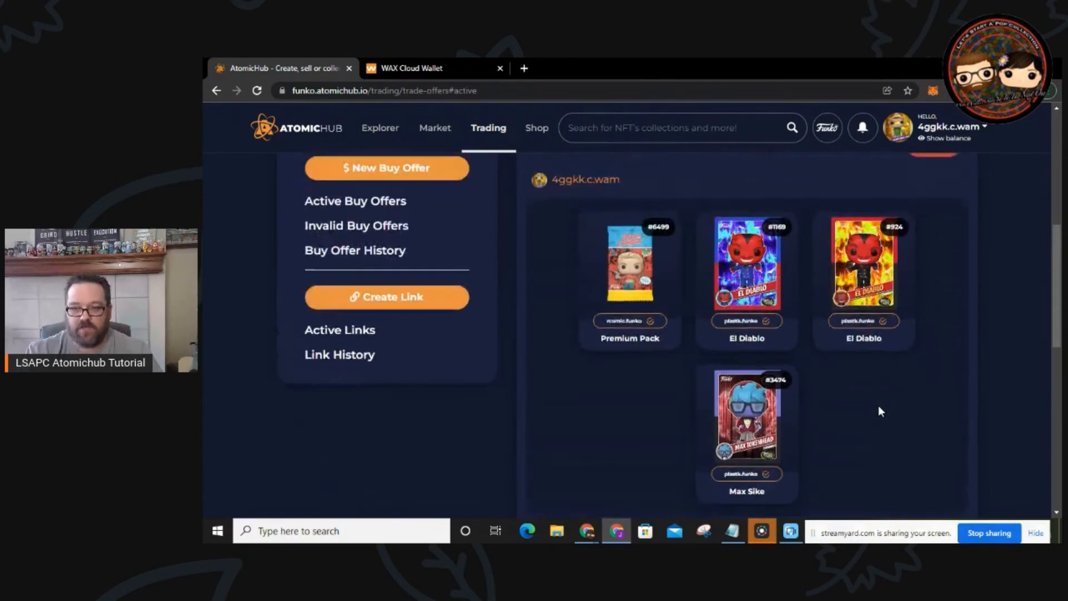
pyautogui.scroll(-5, 880, 412)
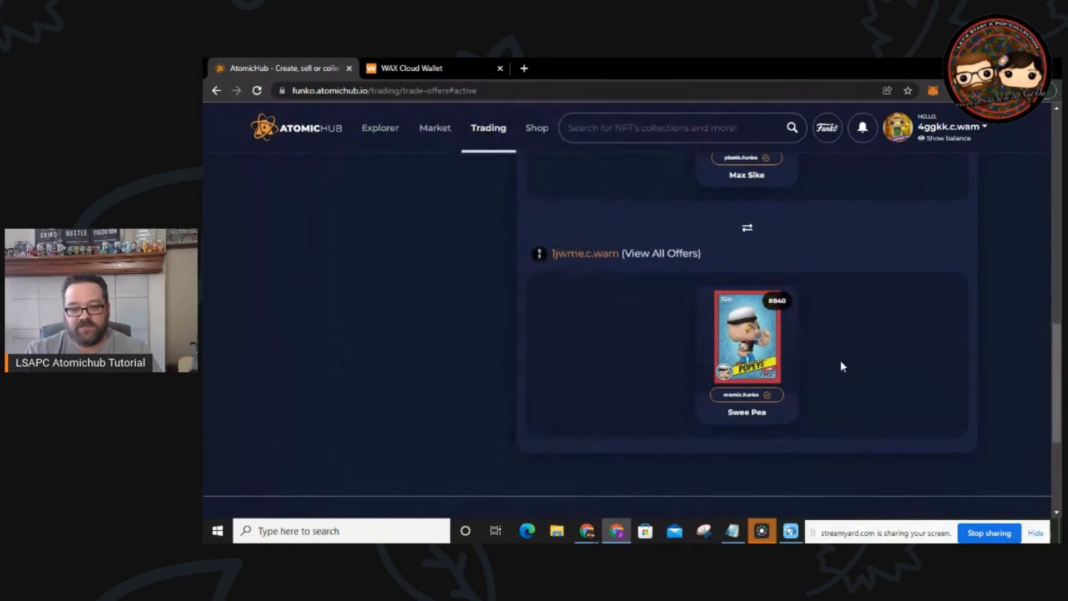
pyautogui.scroll(8, 954, 366)
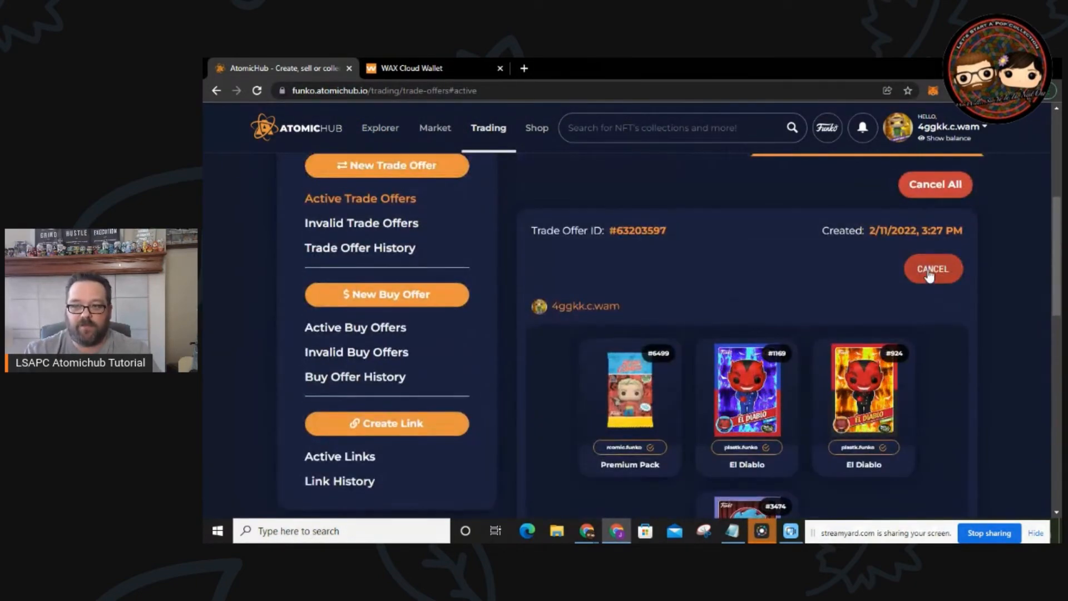
# Step: Cancel the sent Swee Pea trade offer, approve it, and close the success message
pyautogui.click(927, 271)
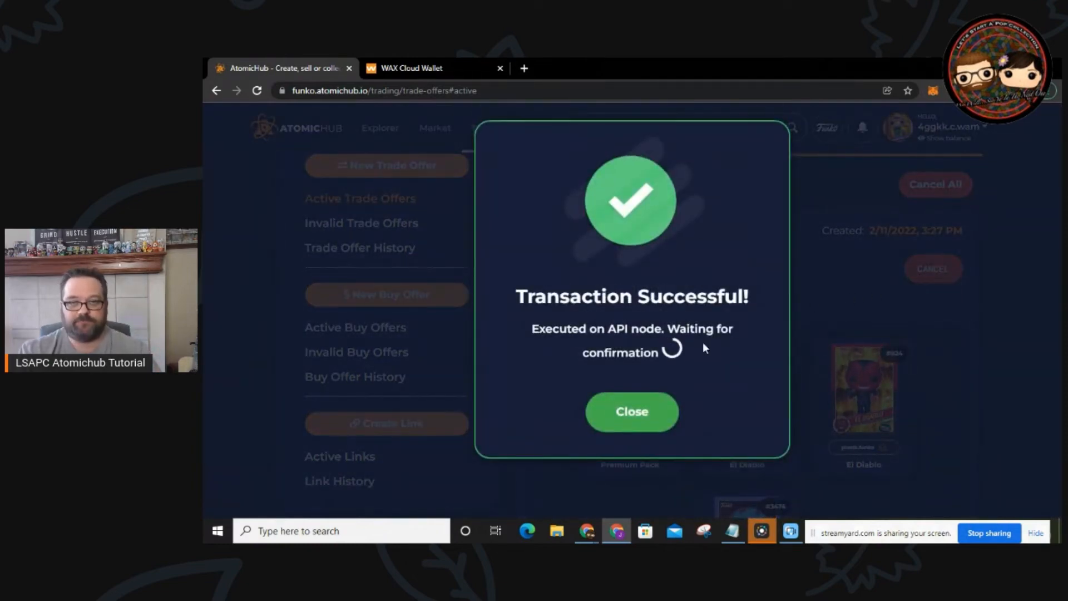
pyautogui.click(647, 394)
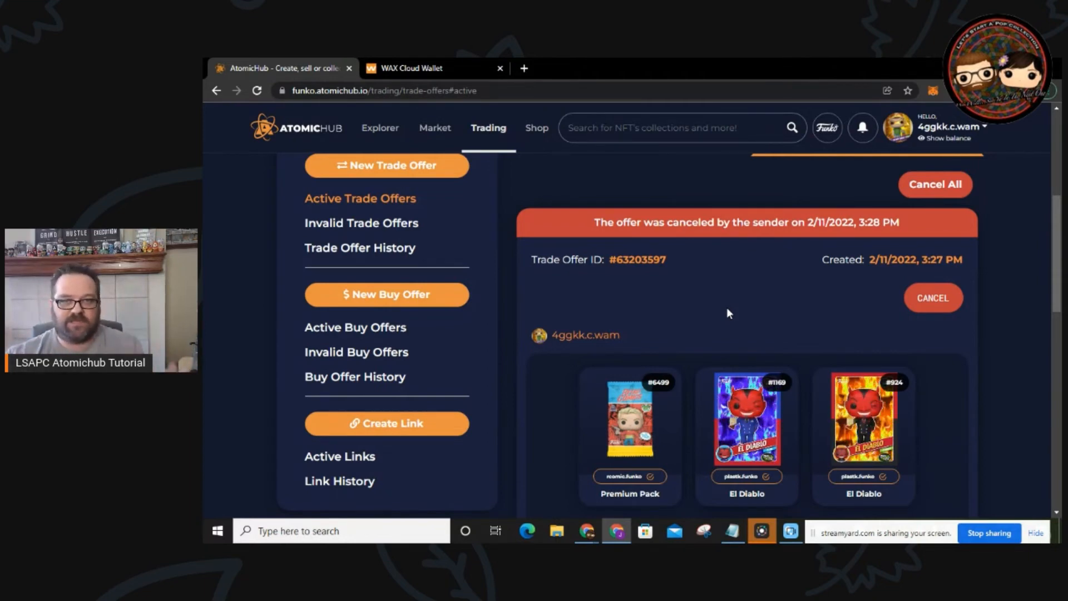
pyautogui.scroll(5, 726, 307)
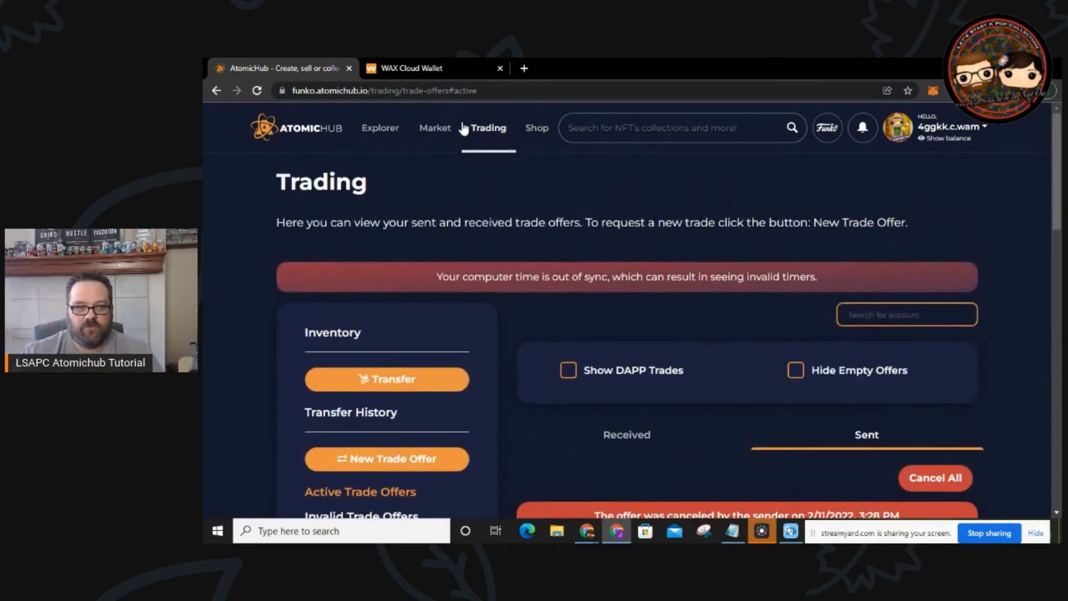
# Step: Filter the market listings to the rcomic.funko collection and packs.drop schema
pyautogui.click(446, 134)
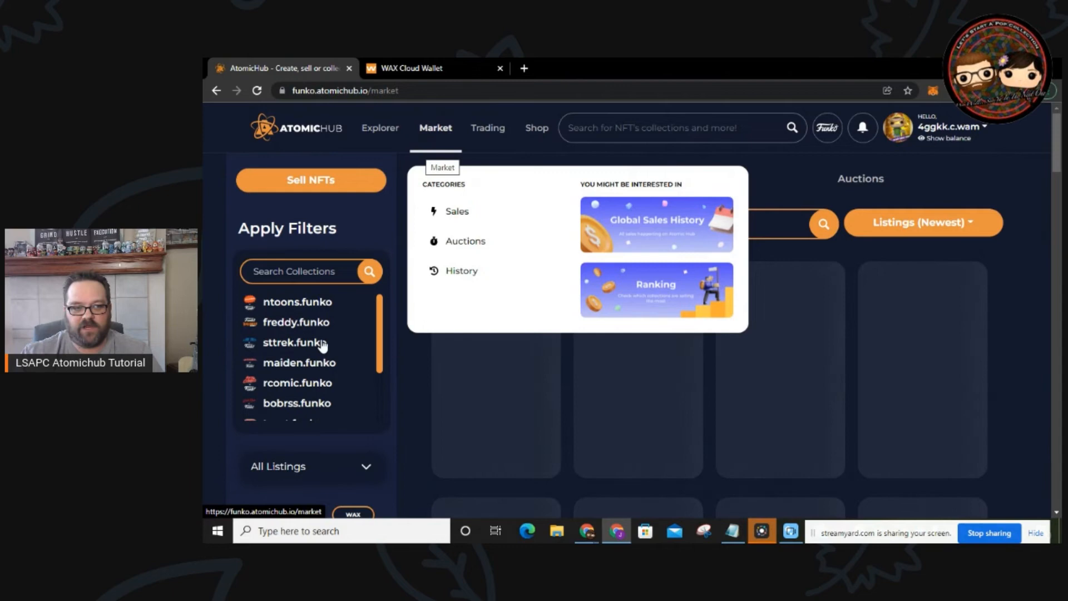
pyautogui.click(284, 382)
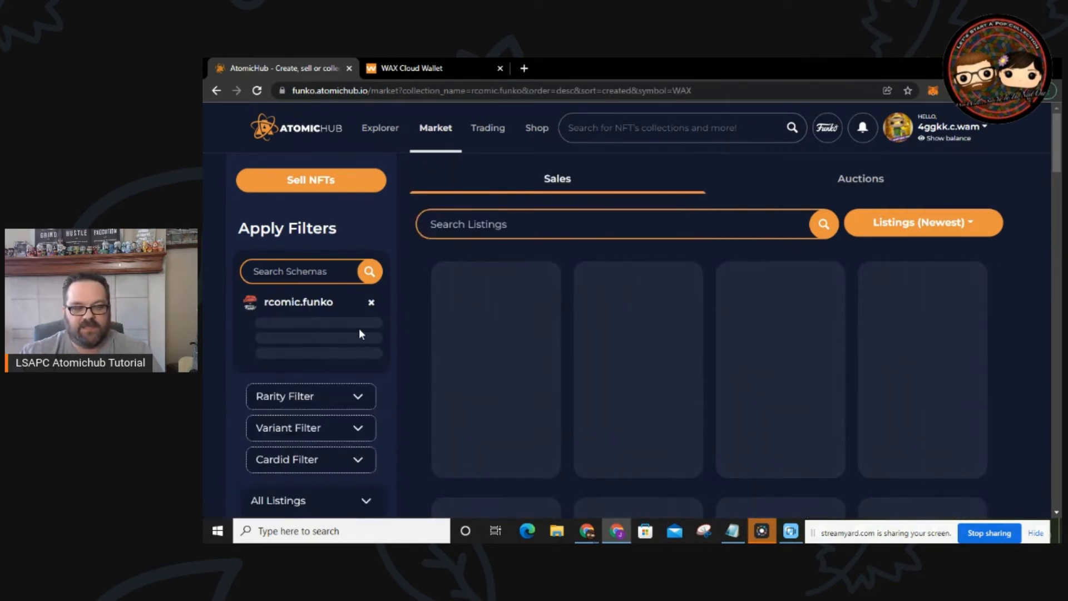
pyautogui.click(296, 338)
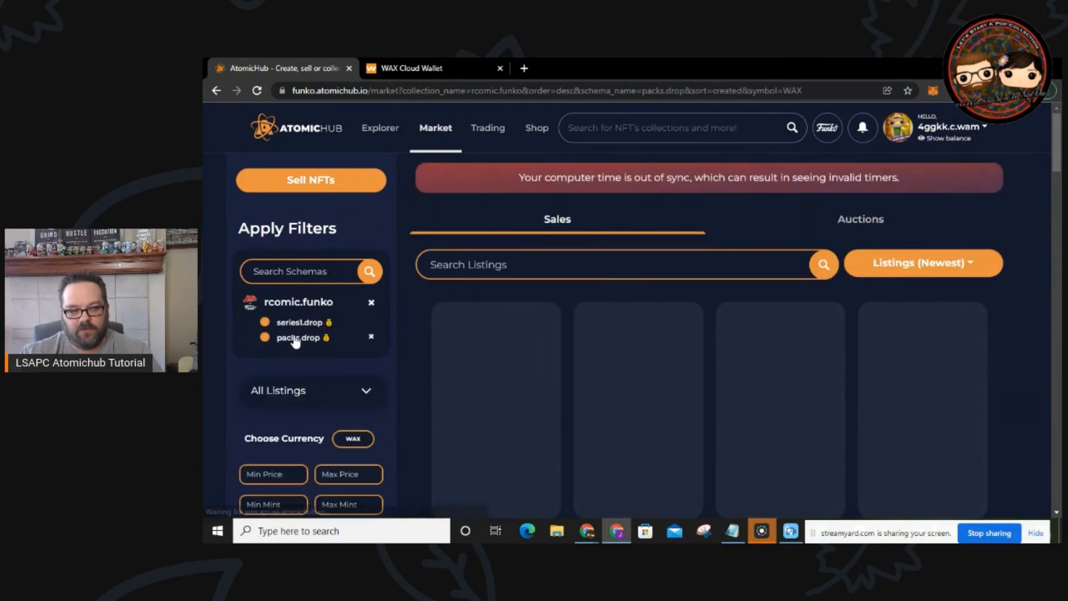
# Step: Sort the listings by Price (Lowest) and show only Premium Pack
pyautogui.click(917, 266)
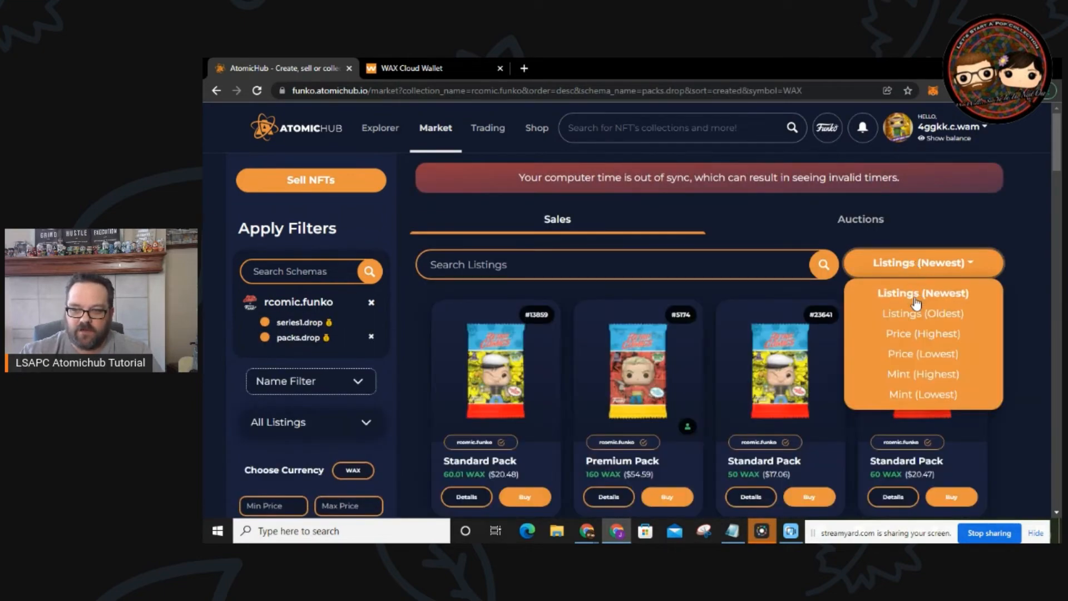
pyautogui.click(923, 354)
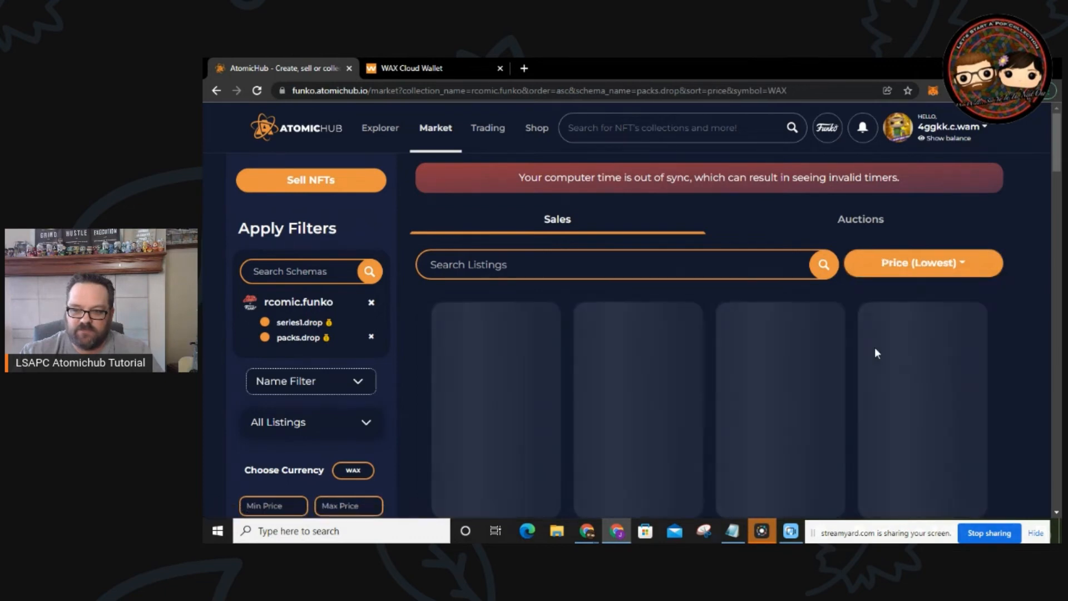
pyautogui.click(355, 384)
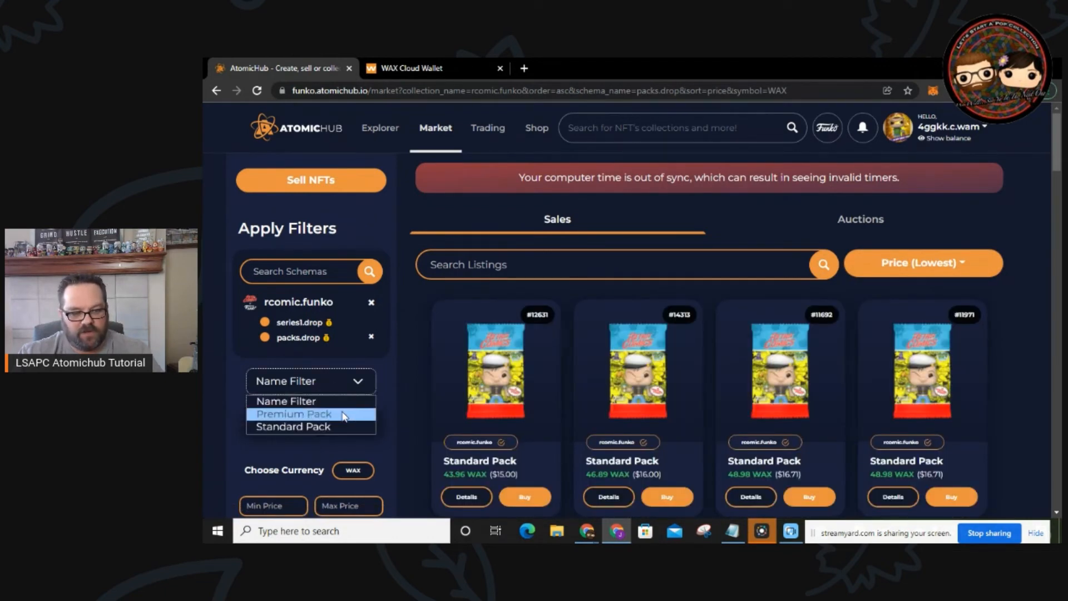
pyautogui.click(352, 411)
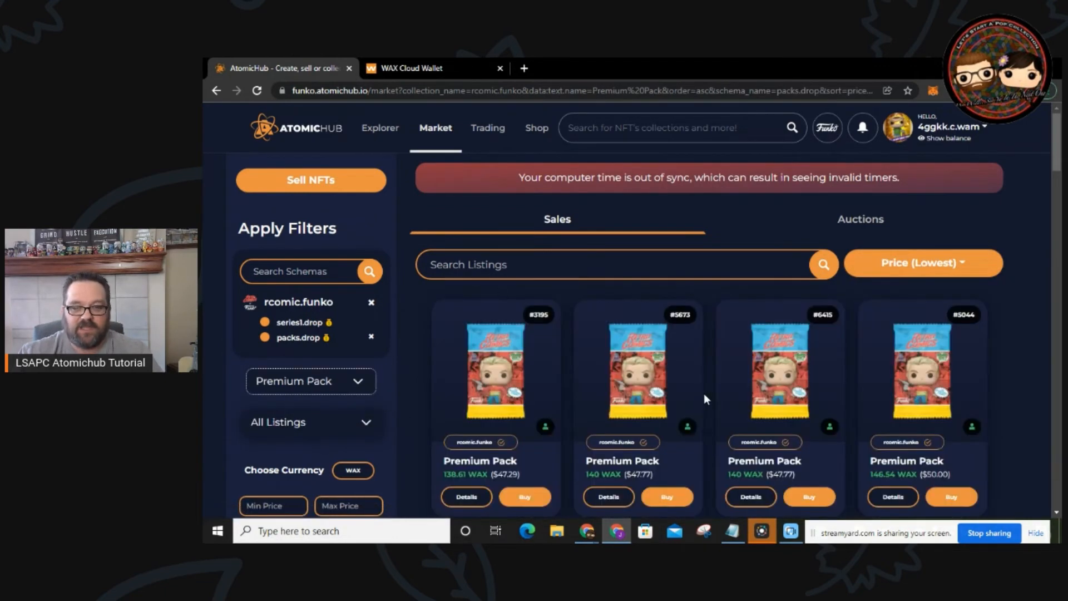
pyautogui.scroll(-2, 703, 393)
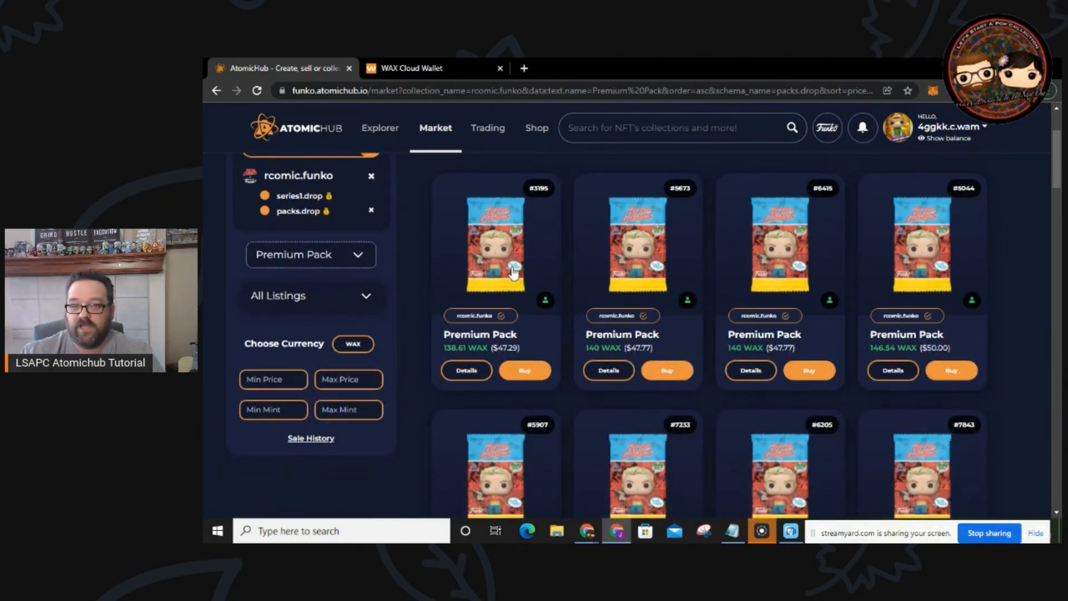
pyautogui.moveTo(512, 269)
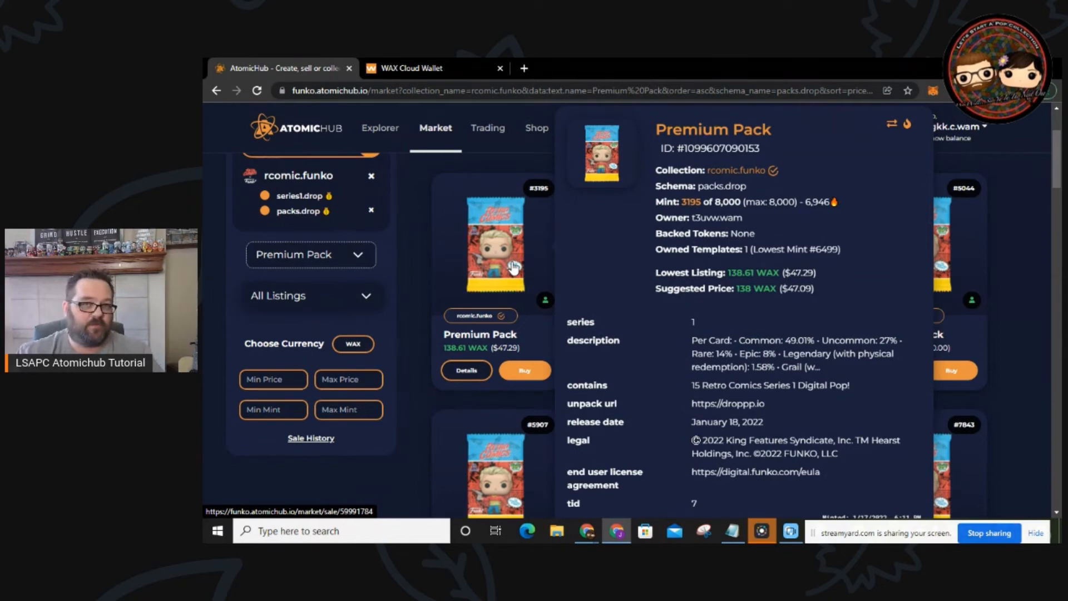
# Step: Open the sale details for Premium Pack #3195 and start a buy offer on it
pyautogui.click(462, 369)
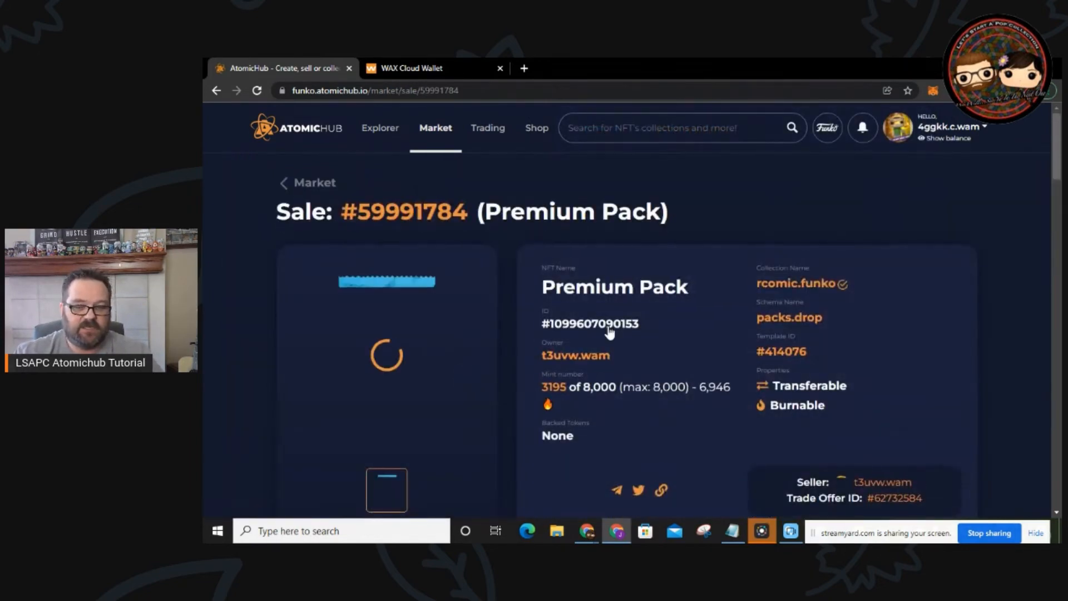
pyautogui.scroll(-3, 608, 334)
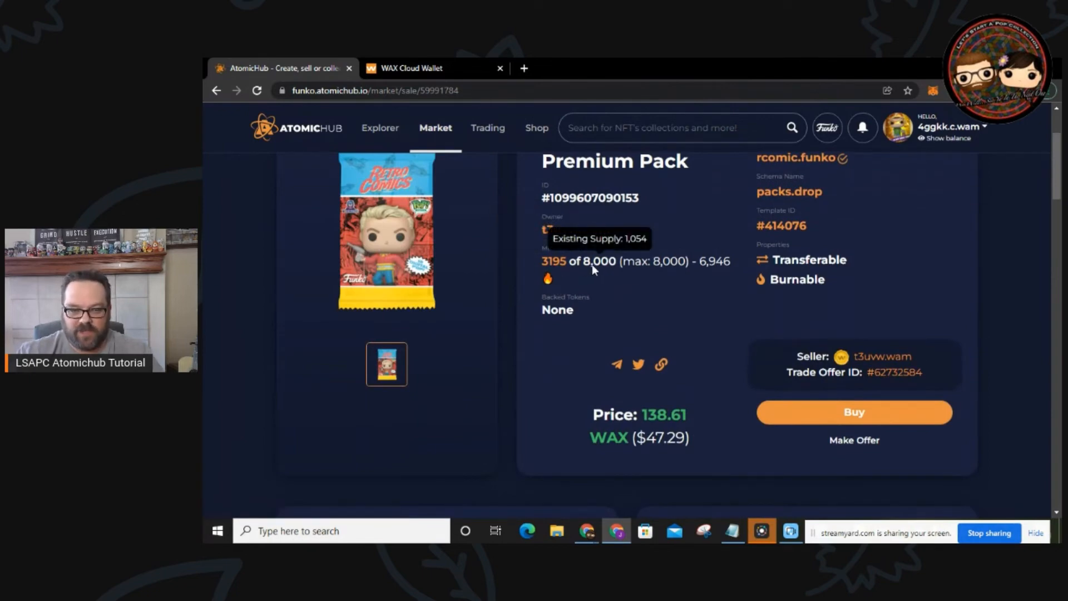
pyautogui.click(846, 440)
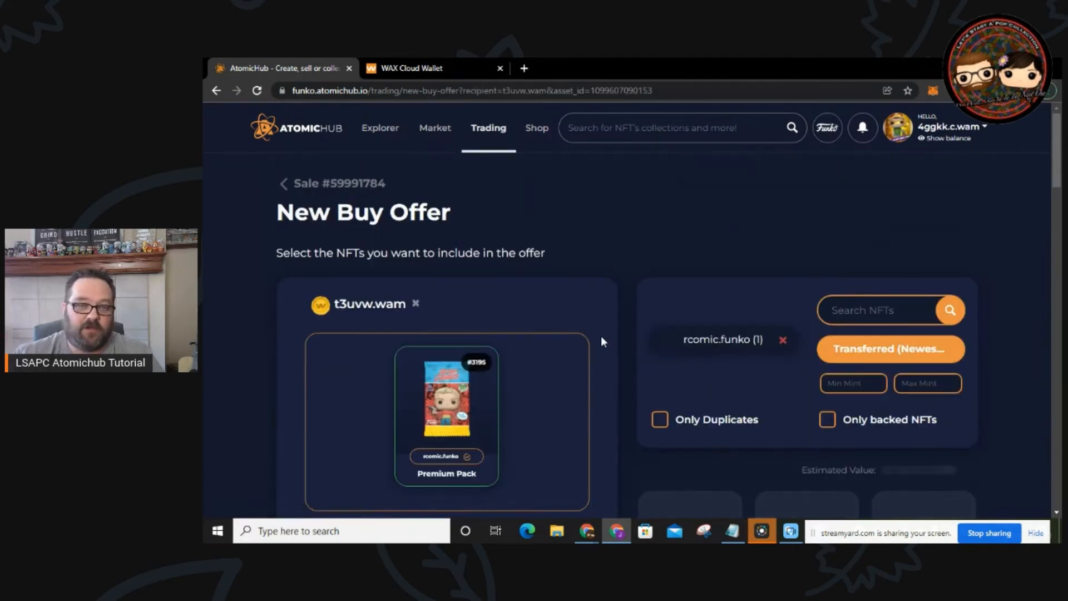
pyautogui.scroll(-4, 600, 336)
pyautogui.click(462, 347)
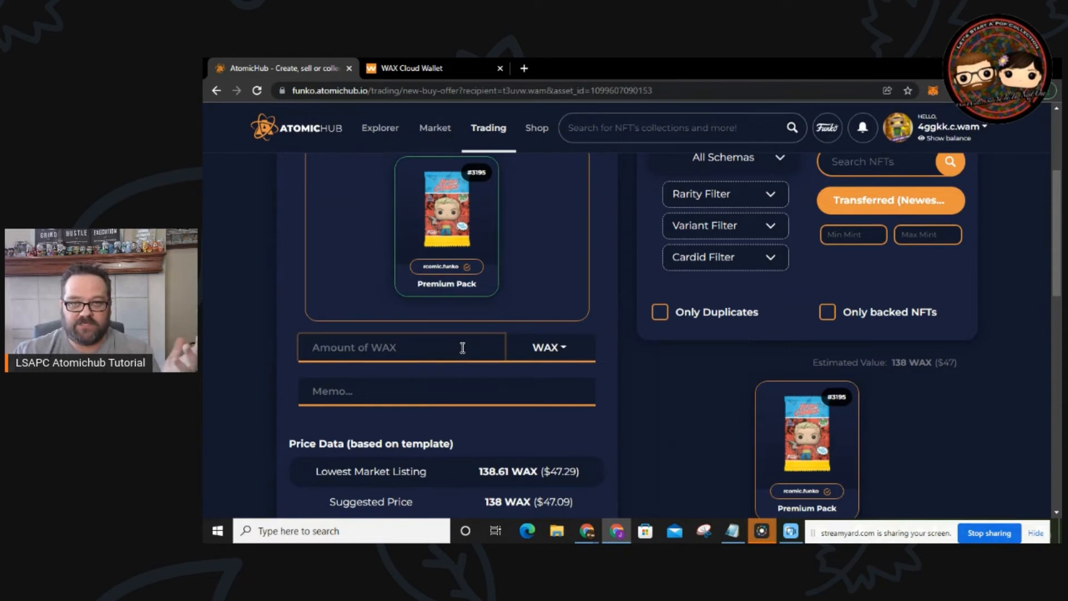
# Step: Review the buy offer form's currency choices, then go back to the pack's sale page
pyautogui.scroll(-2, 619, 396)
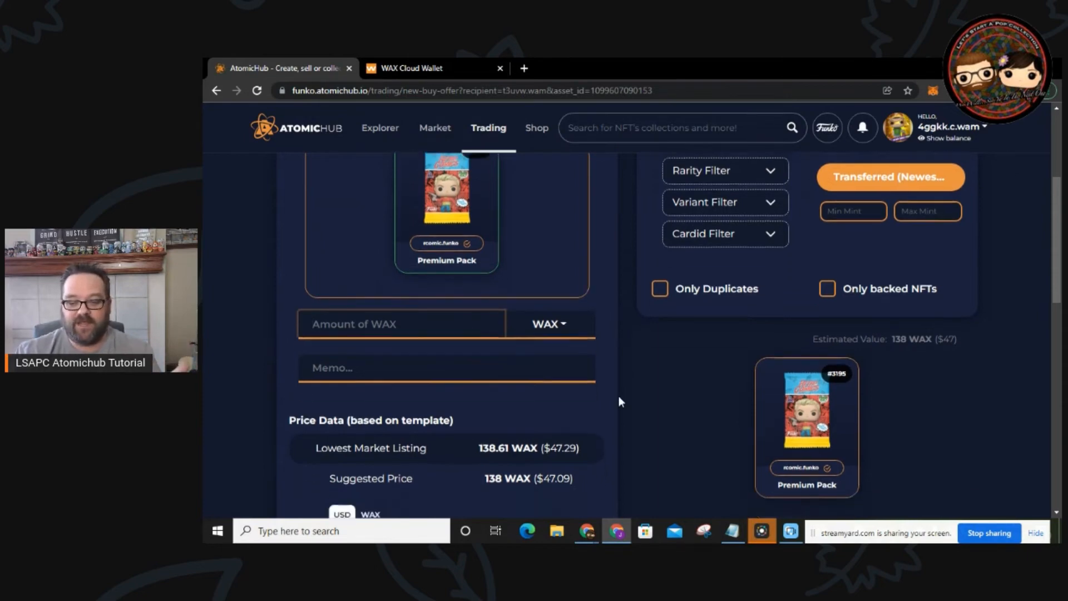
pyautogui.scroll(4, 676, 386)
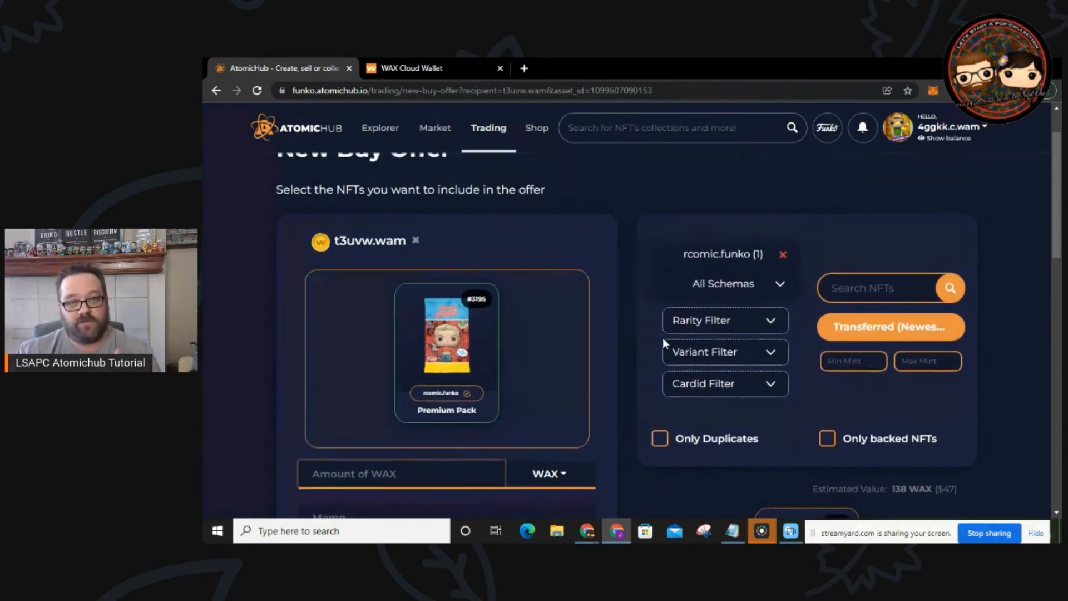
pyautogui.scroll(-1, 661, 350)
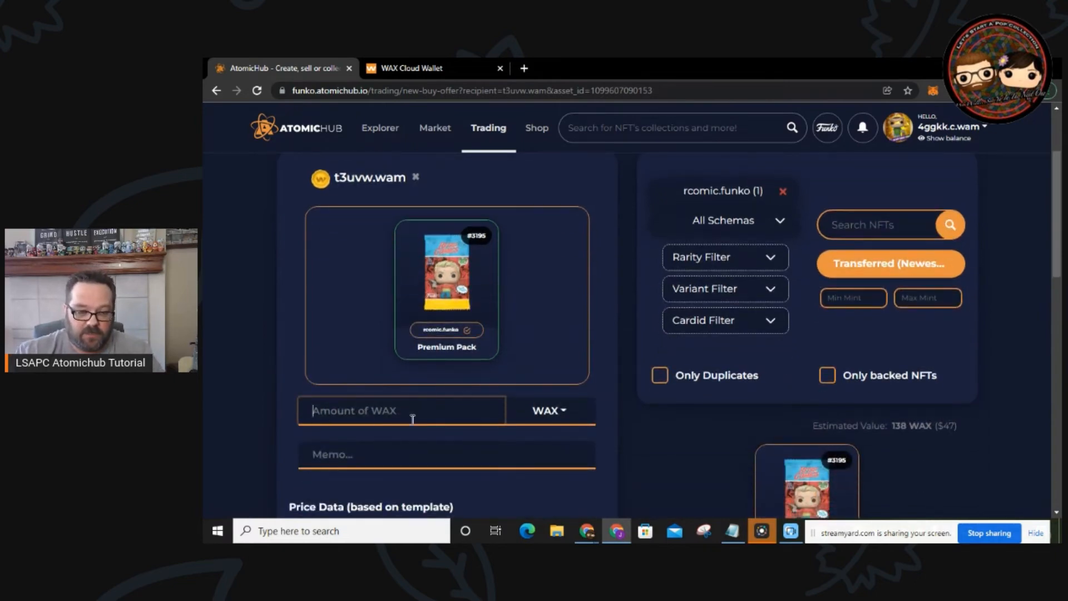
pyautogui.click(553, 415)
pyautogui.click(539, 416)
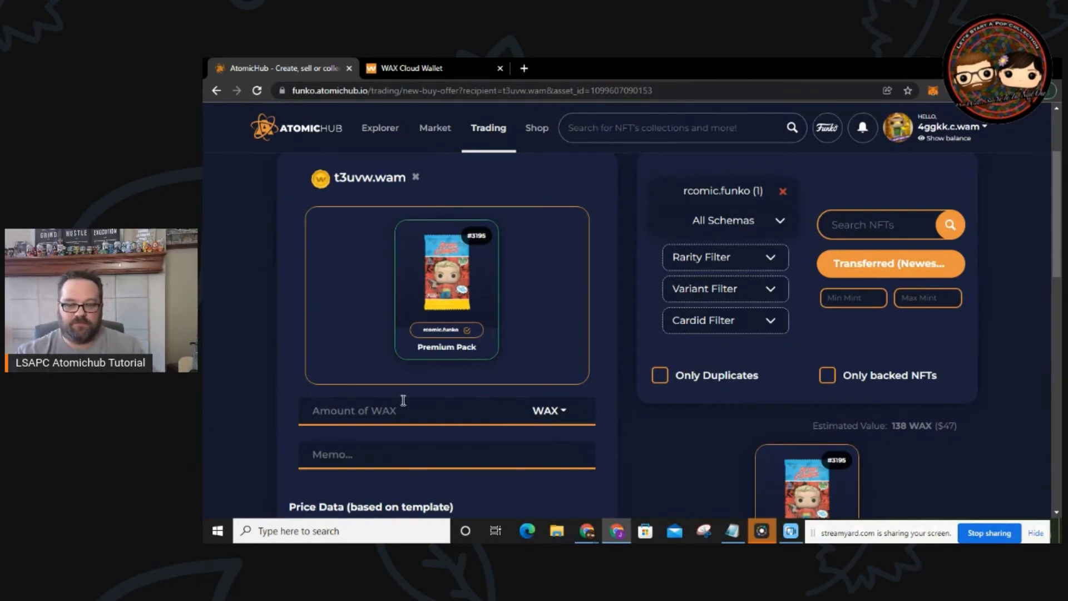
pyautogui.scroll(-6, 593, 385)
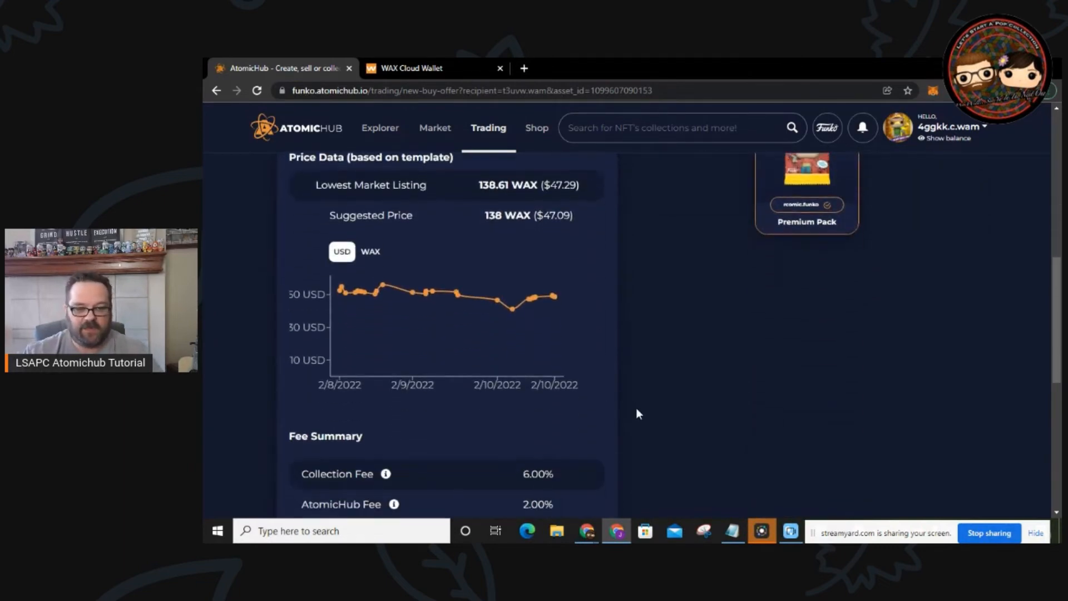
pyautogui.scroll(-3, 684, 418)
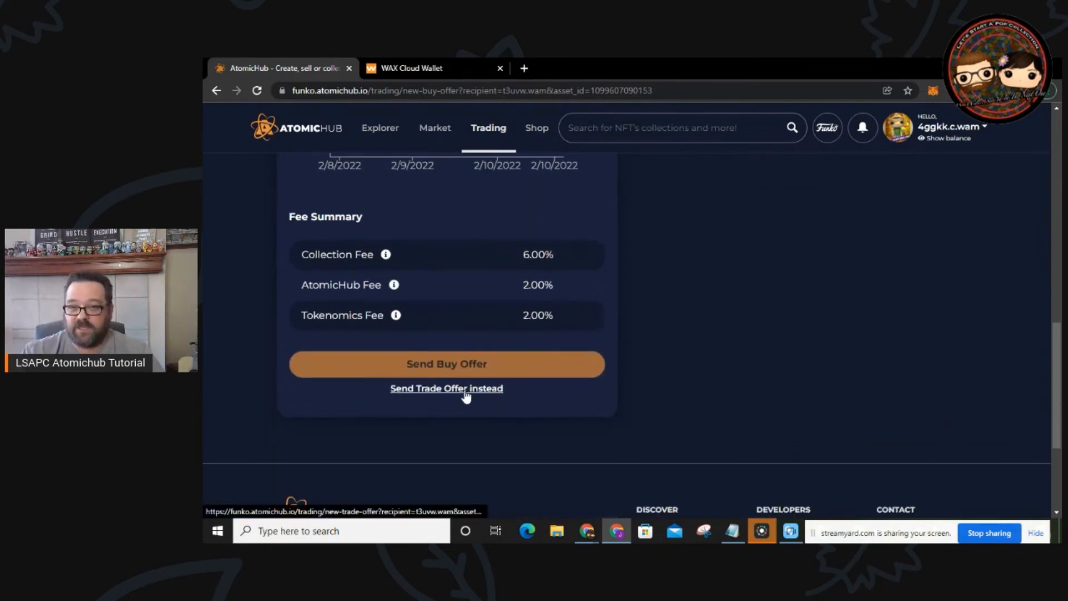
pyautogui.hotkey('alt', 'Left')
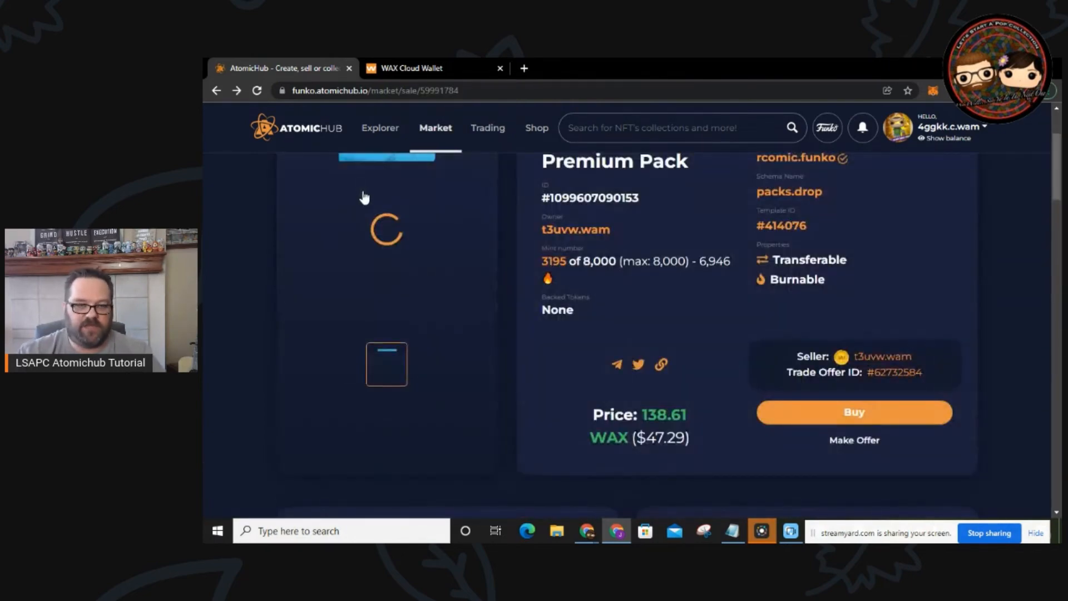
# Step: Return to the rcomic.funko market listings and set the Rarity Filter to Grail
pyautogui.moveTo(398, 138)
pyautogui.scroll(2, 823, 237)
pyautogui.click(304, 185)
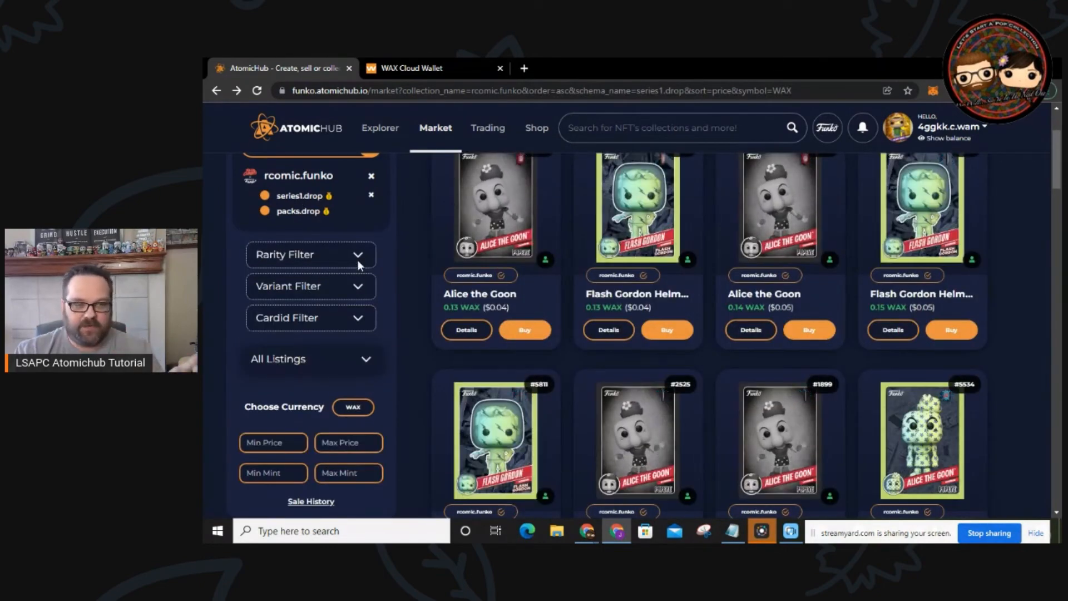
pyautogui.click(357, 255)
pyautogui.click(330, 364)
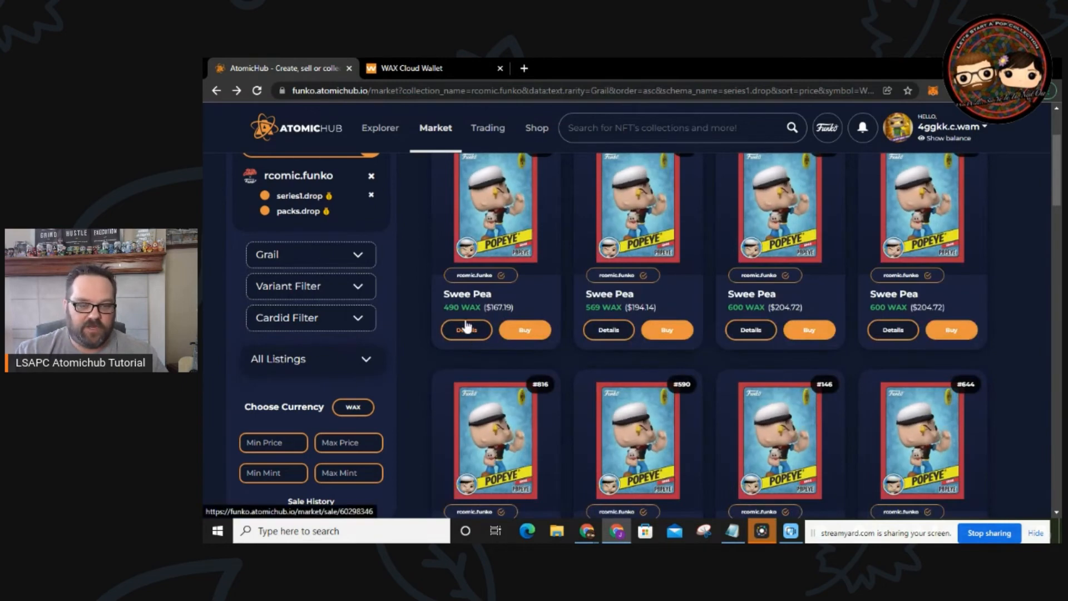
pyautogui.scroll(1, 878, 299)
pyautogui.scroll(3, 878, 300)
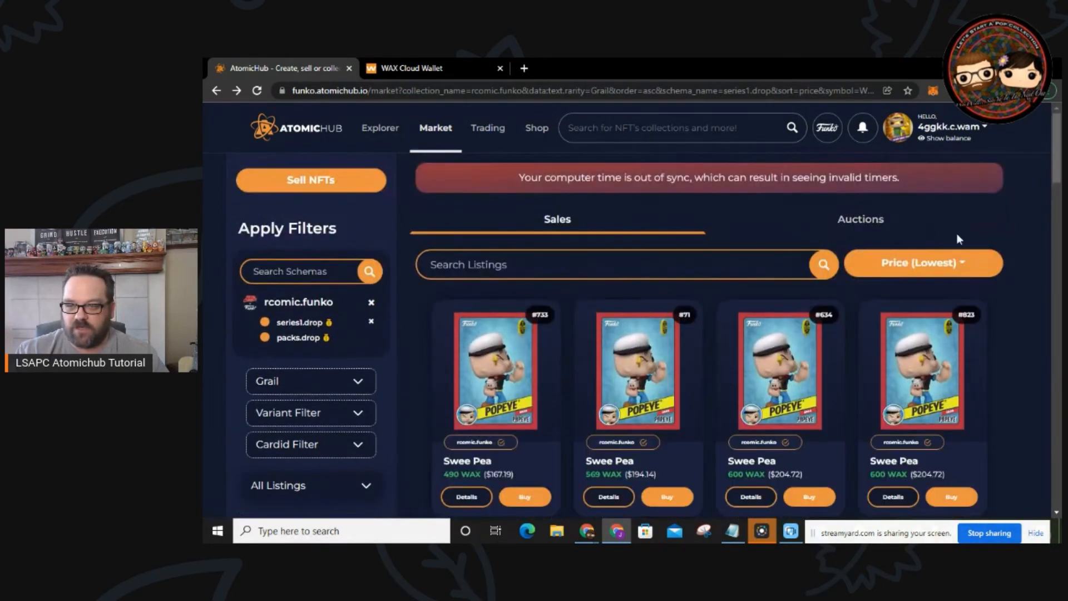
pyautogui.scroll(-1, 508, 360)
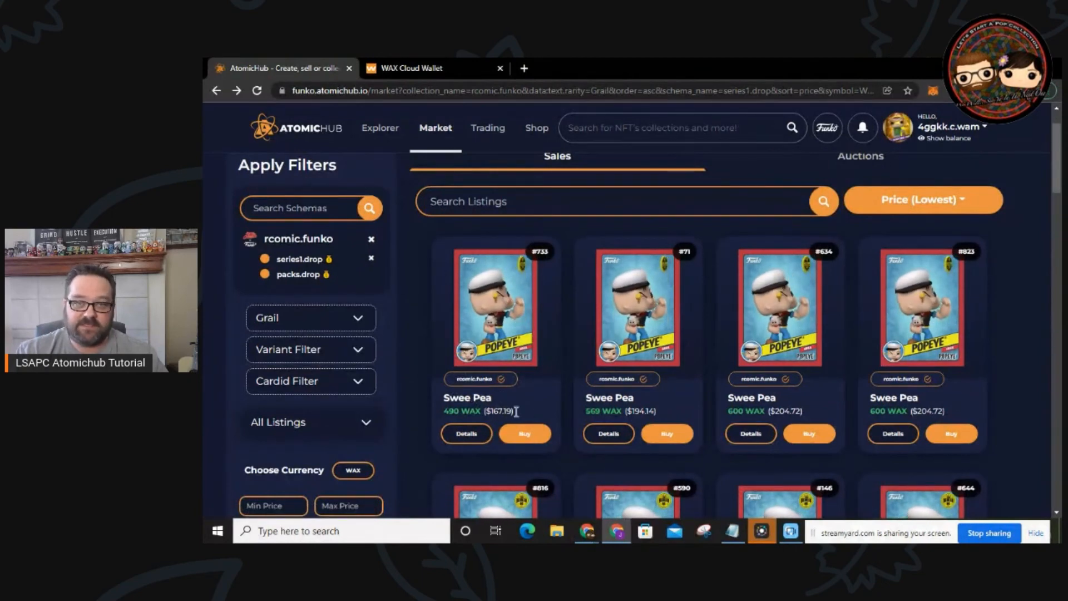
# Step: Open the mint 733 Swee Pea sale details and look through its New Buy Offer form
pyautogui.click(465, 443)
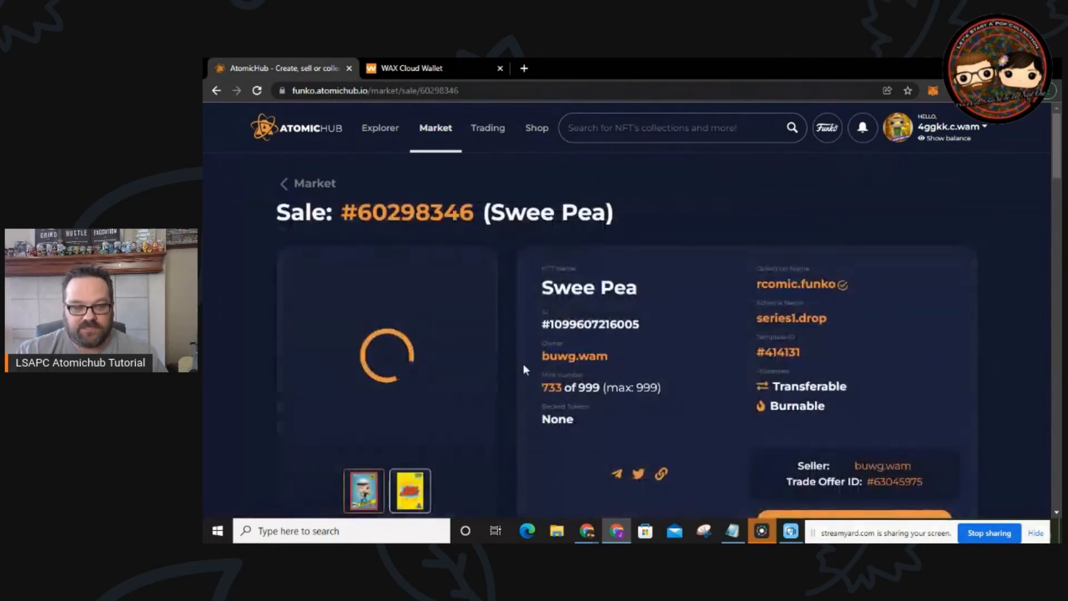
pyautogui.scroll(-7, 521, 362)
pyautogui.click(866, 299)
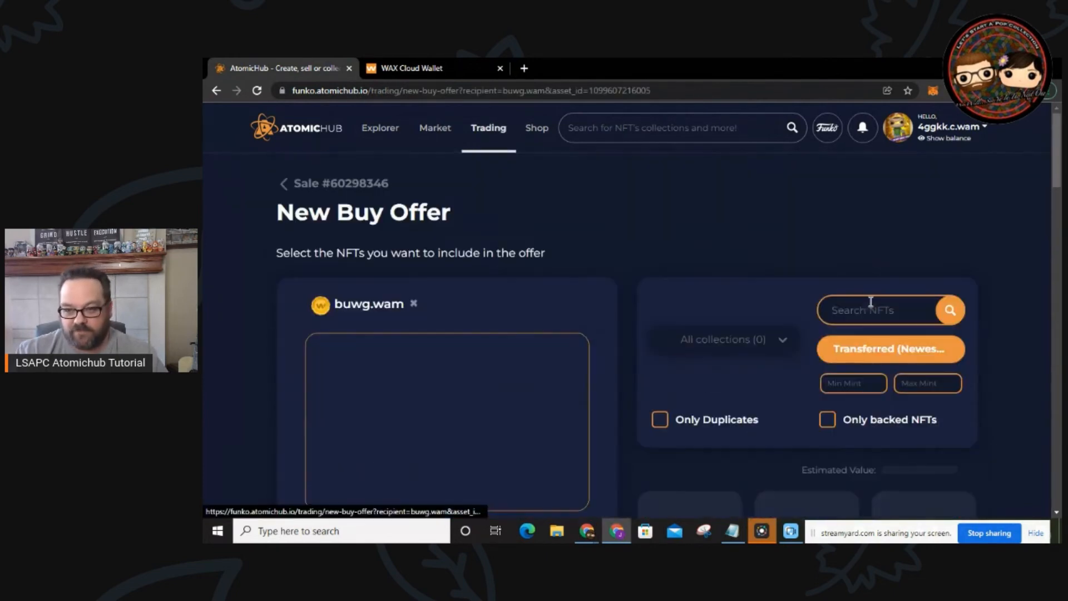
pyautogui.scroll(-5, 521, 333)
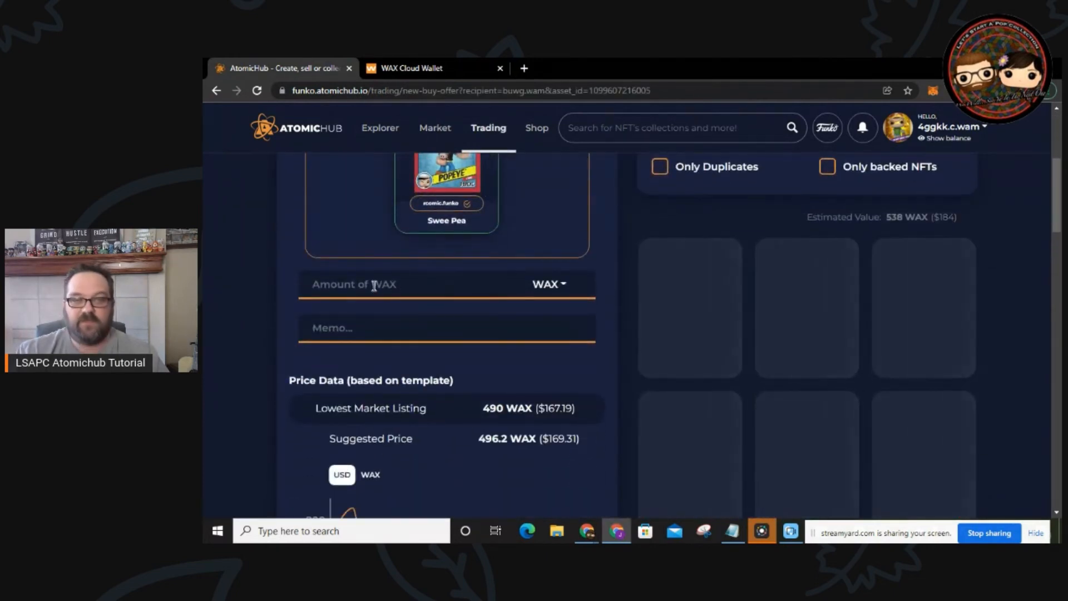
pyautogui.scroll(-3, 505, 359)
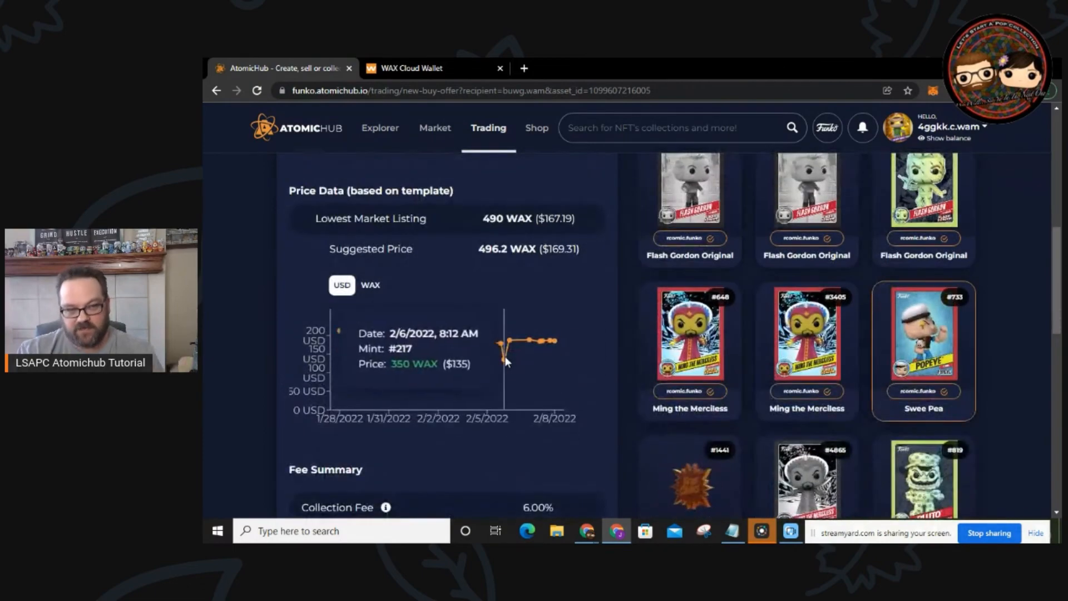
pyautogui.scroll(-3, 505, 359)
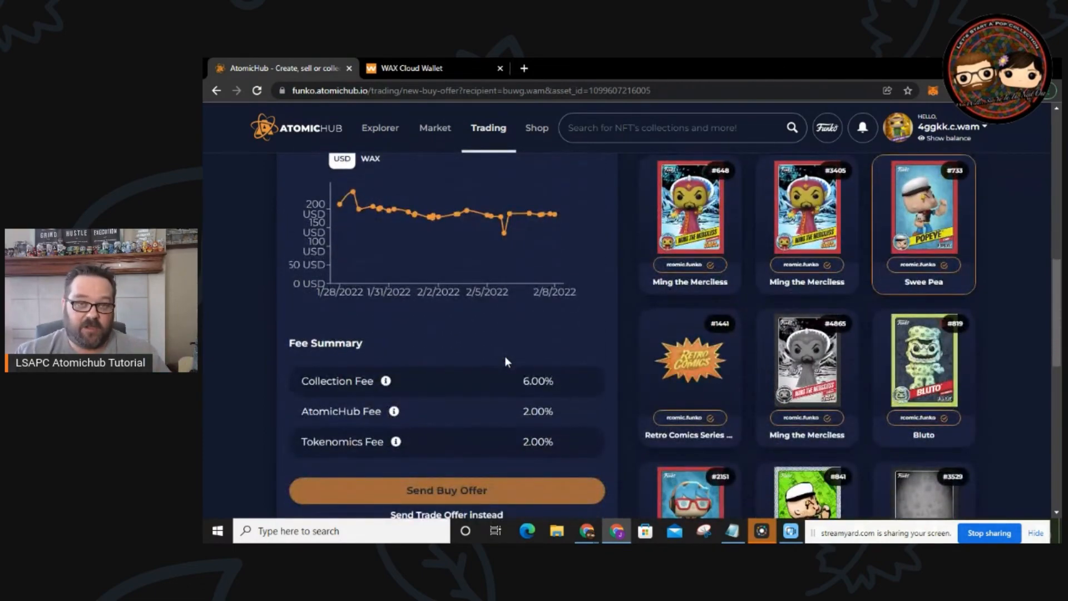
pyautogui.scroll(3, 506, 359)
pyautogui.scroll(5, 509, 348)
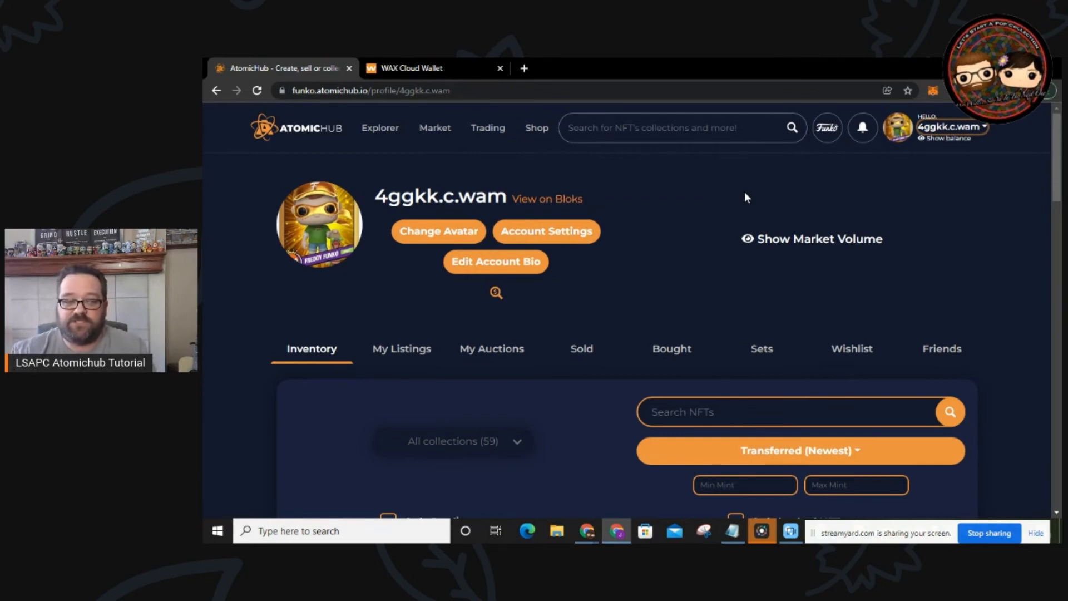
pyautogui.click(493, 272)
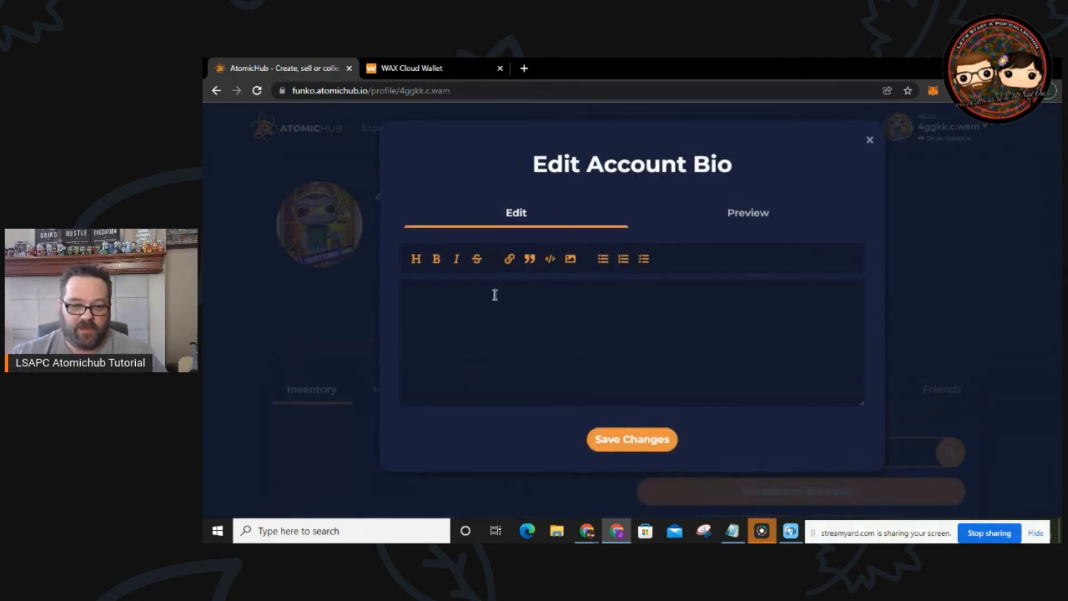
pyautogui.click(870, 141)
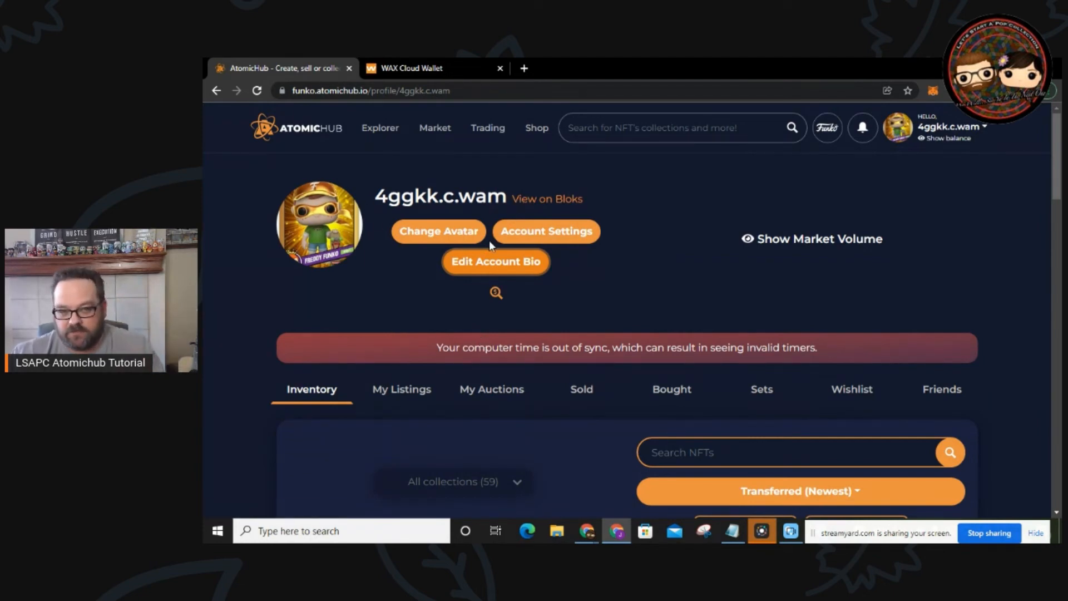
pyautogui.click(426, 236)
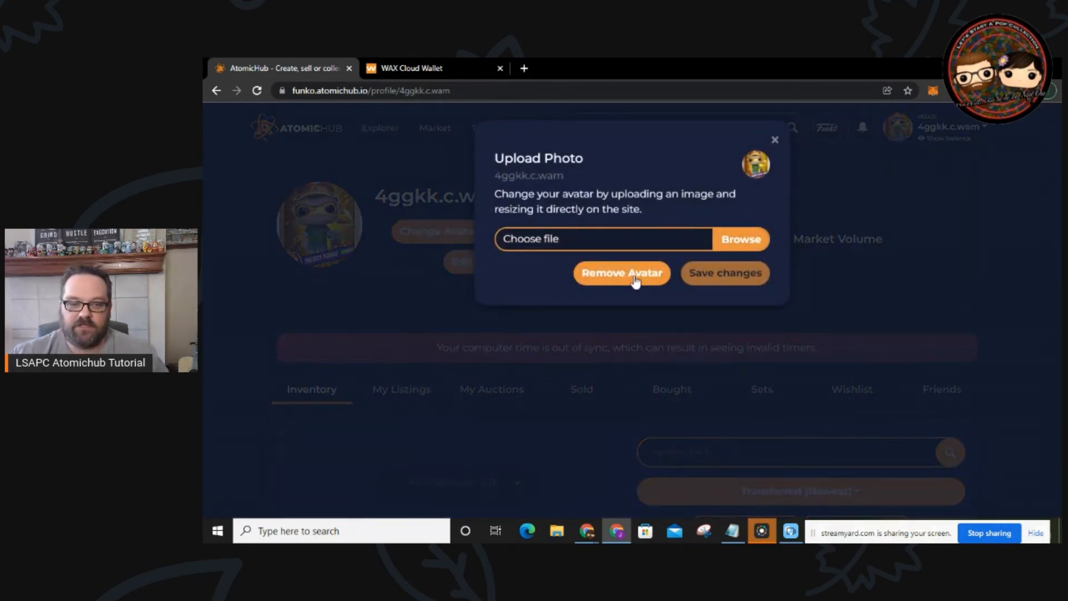
pyautogui.click(775, 140)
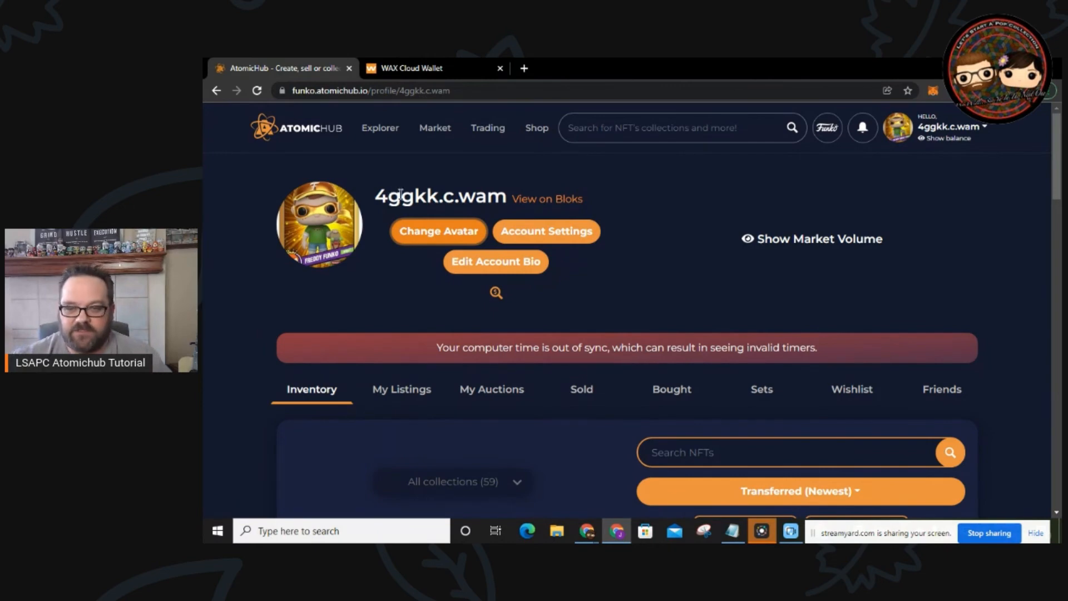
pyautogui.scroll(-3, 560, 279)
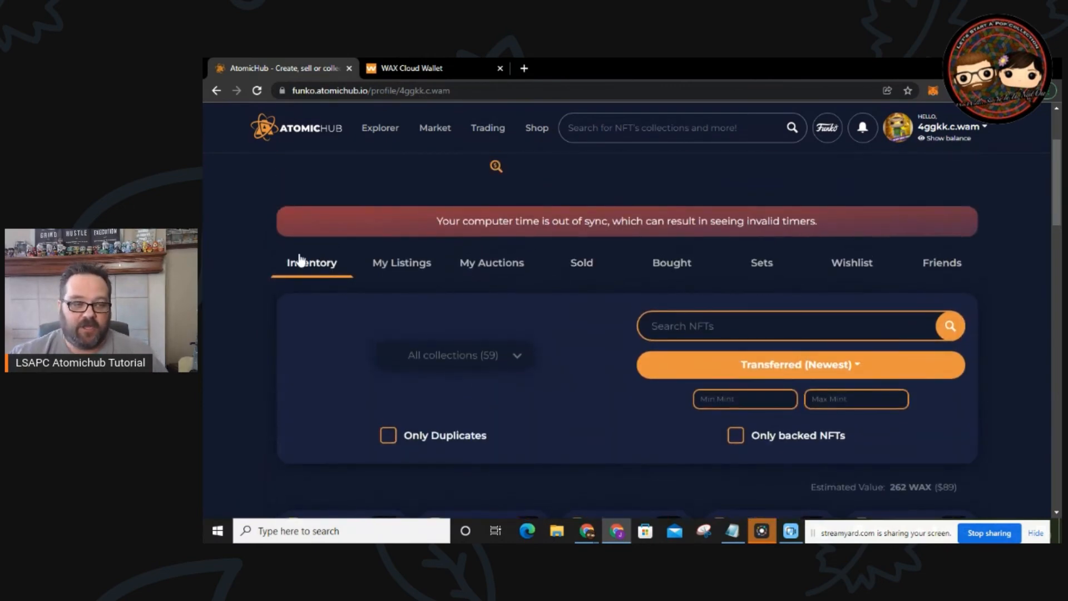
pyautogui.click(986, 128)
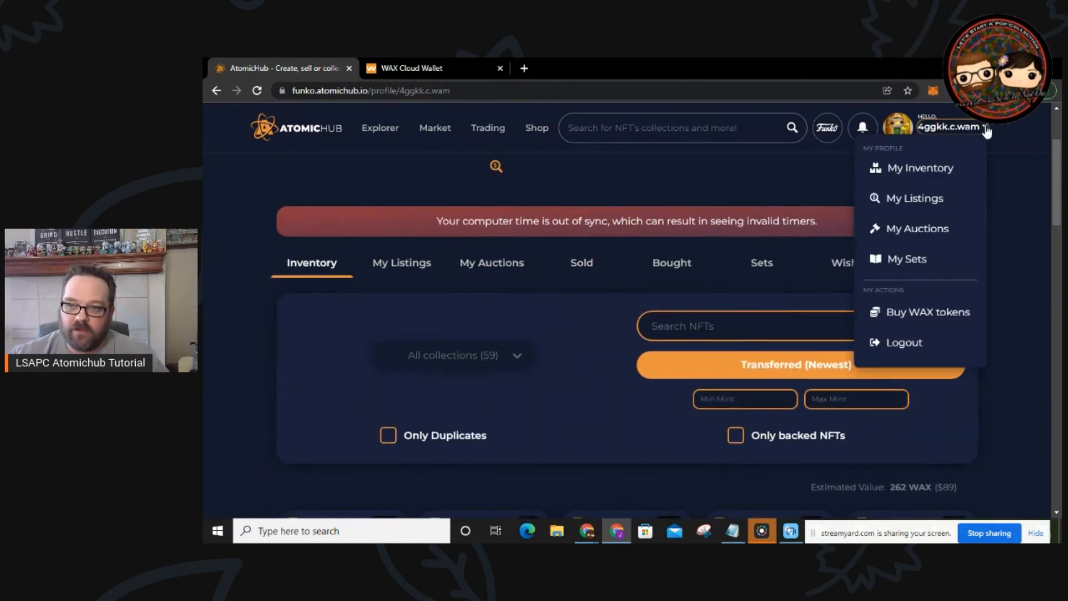
pyautogui.click(927, 166)
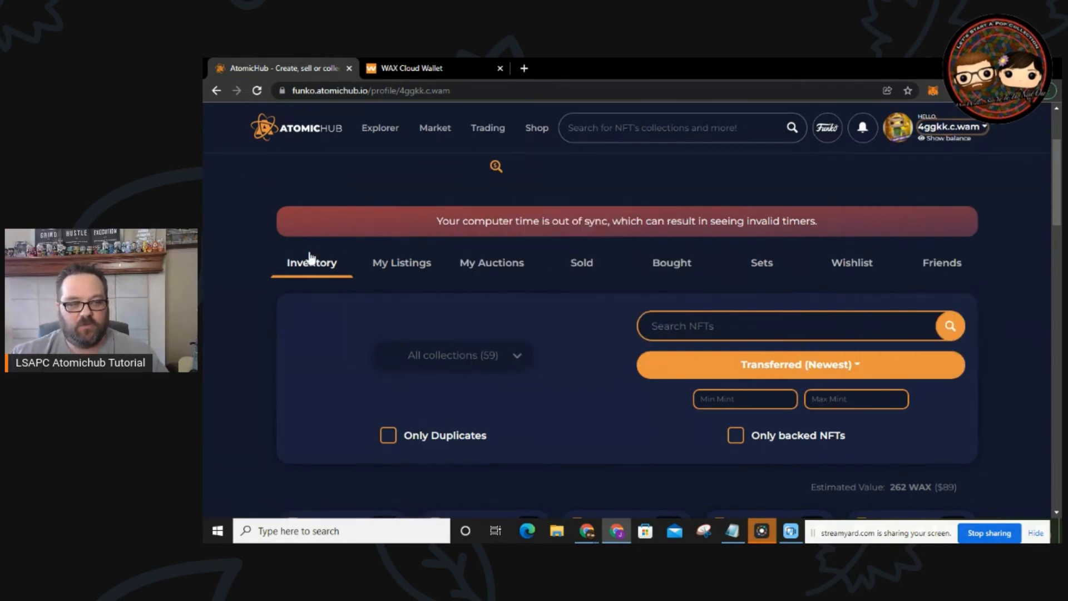
pyautogui.scroll(-3, 568, 330)
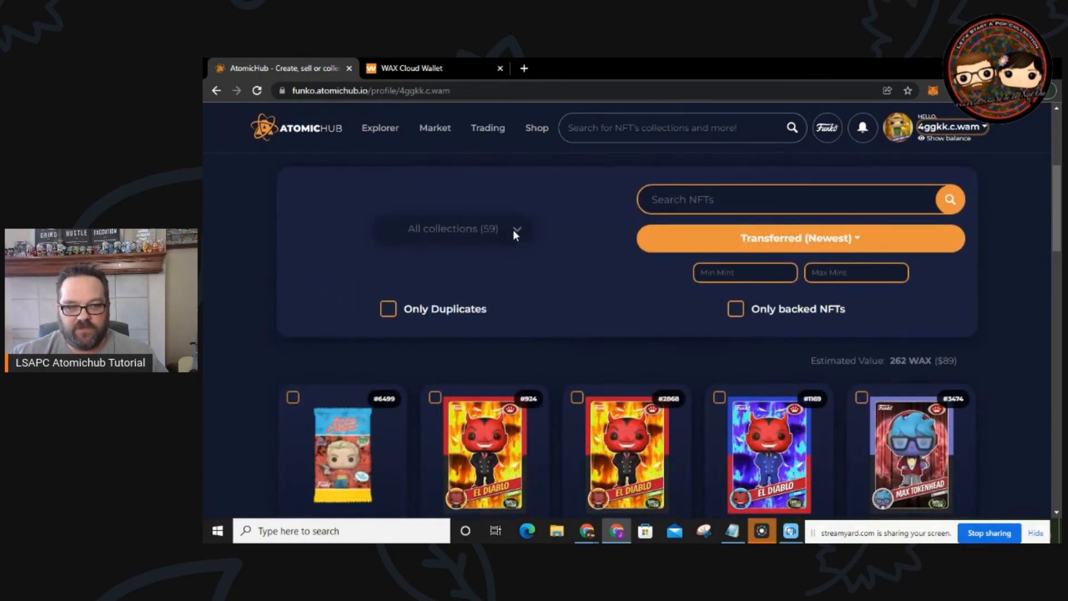
pyautogui.click(516, 229)
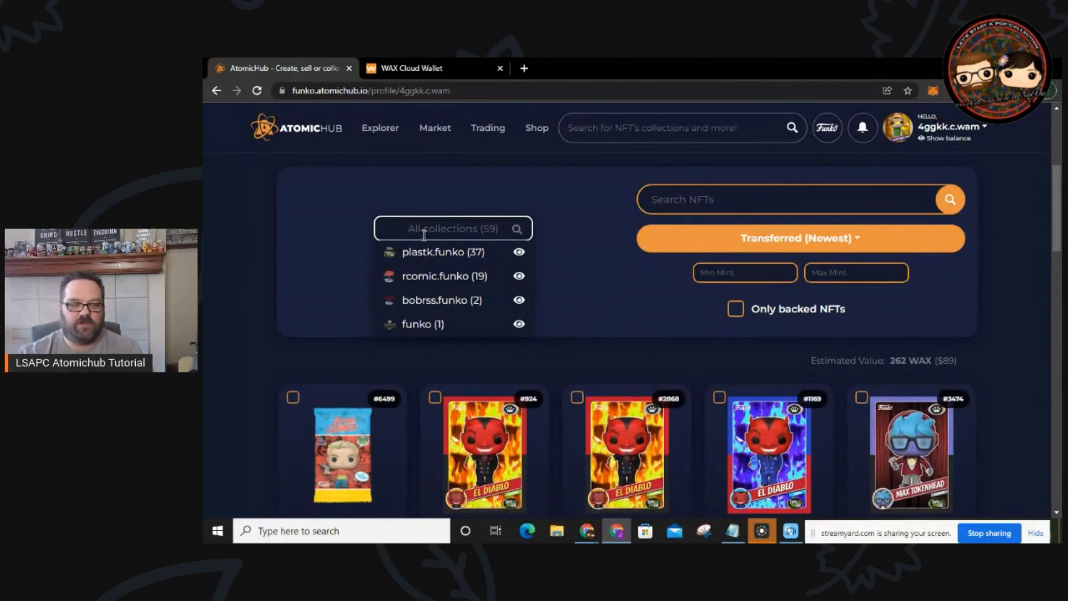
pyautogui.click(412, 276)
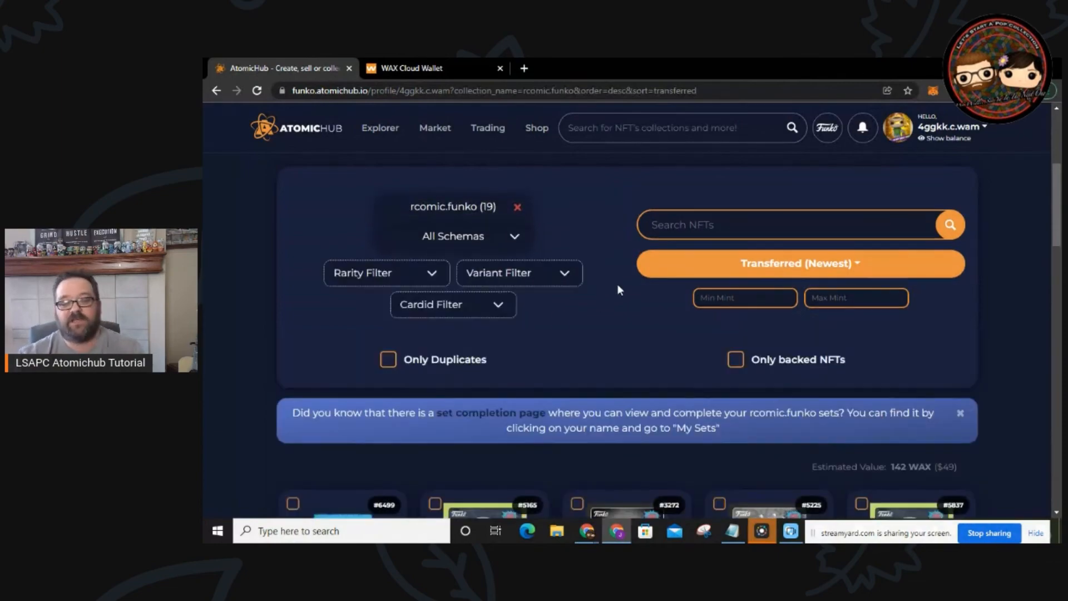
pyautogui.scroll(-10, 610, 291)
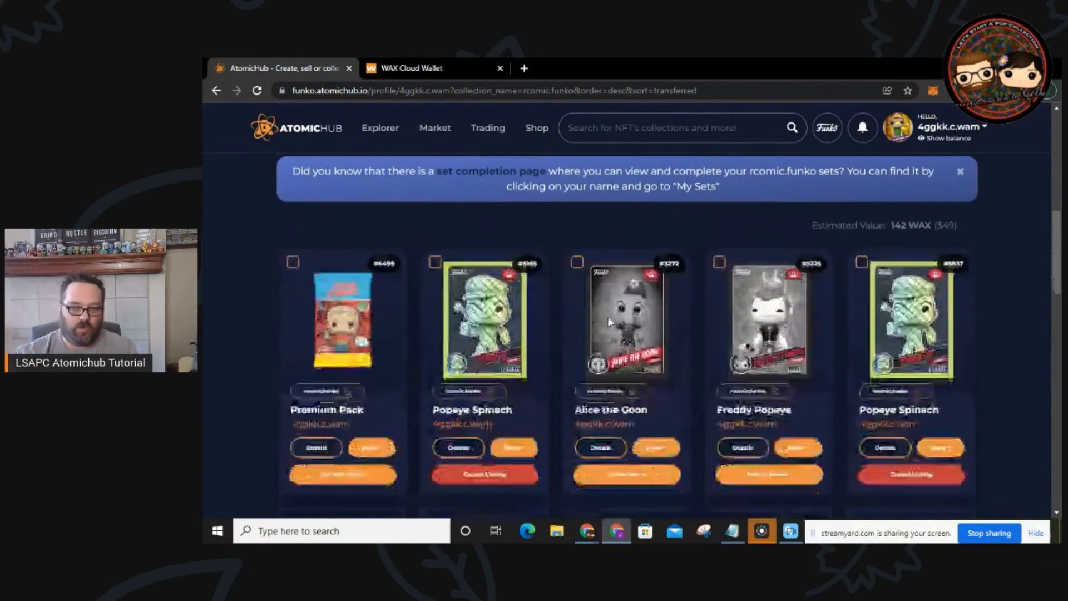
pyautogui.scroll(-5, 610, 322)
pyautogui.scroll(4, 606, 378)
pyautogui.scroll(10, 606, 378)
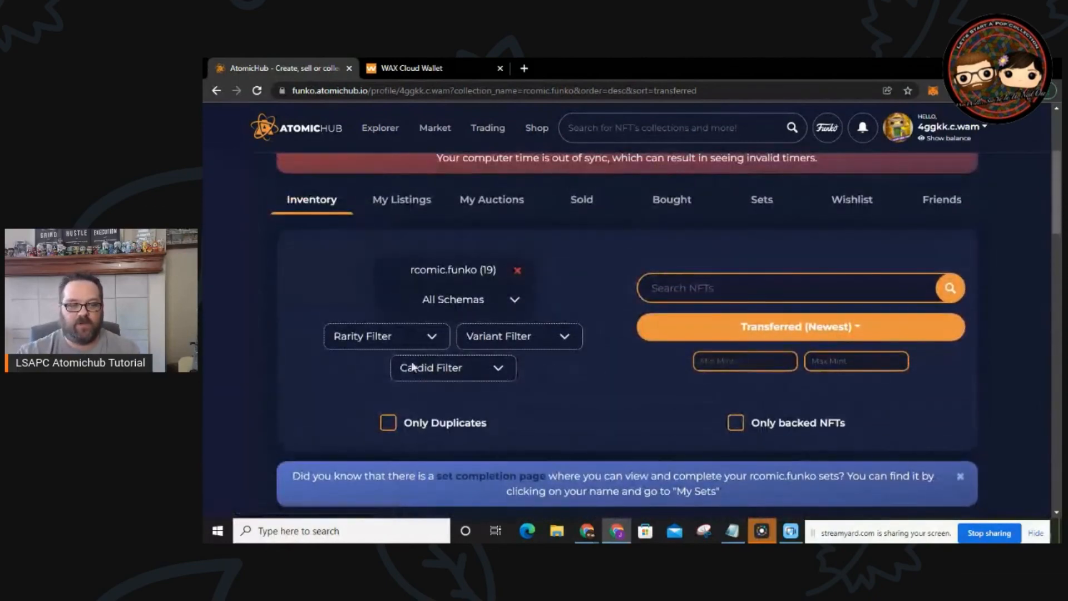
pyautogui.click(432, 336)
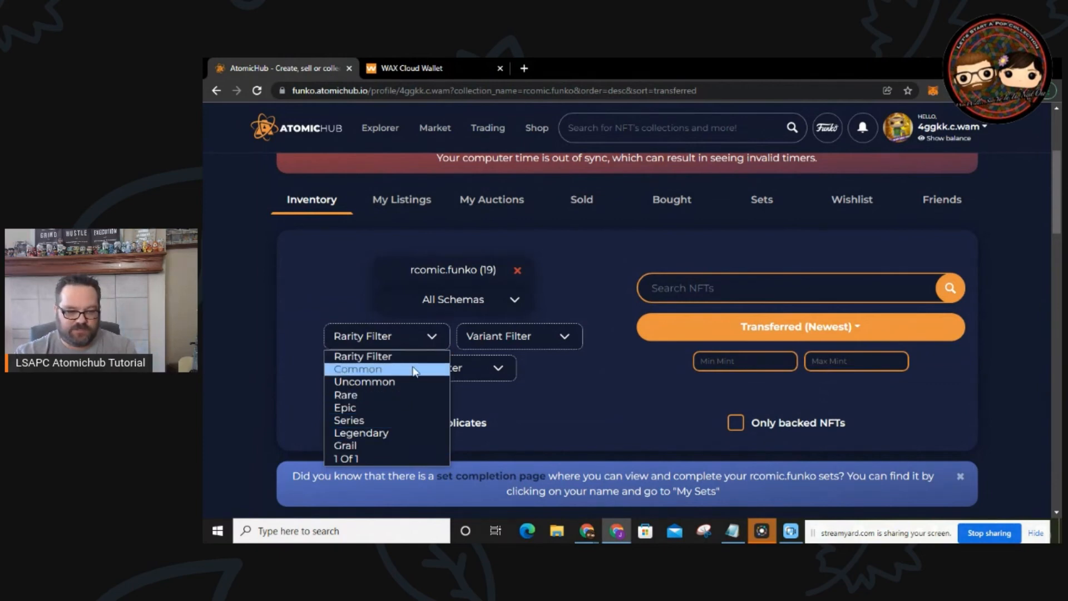
pyautogui.click(564, 335)
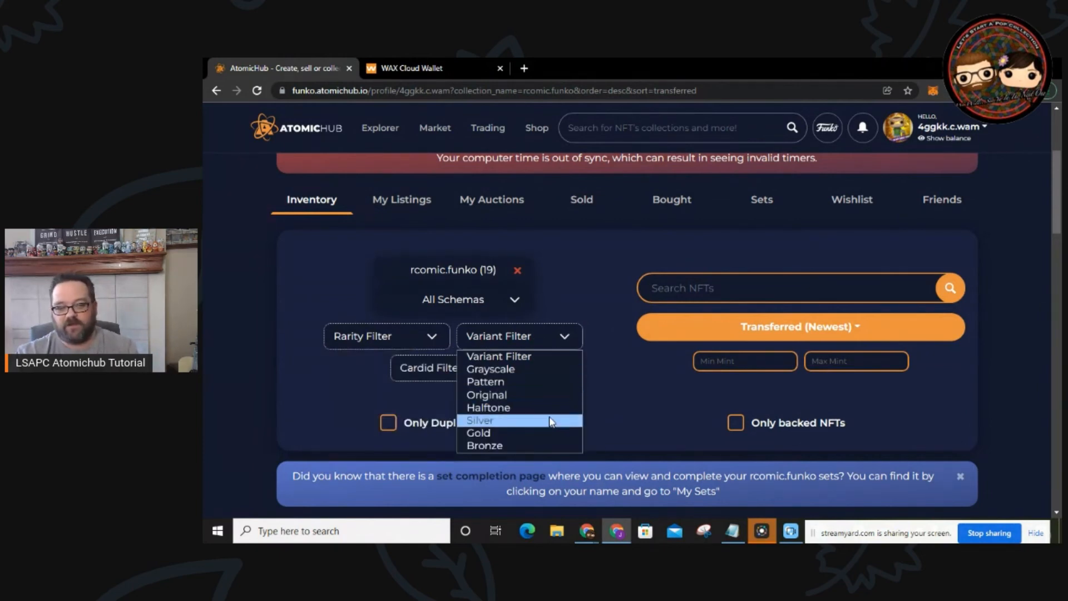
pyautogui.click(567, 370)
pyautogui.scroll(-5, 612, 378)
pyautogui.moveTo(640, 381)
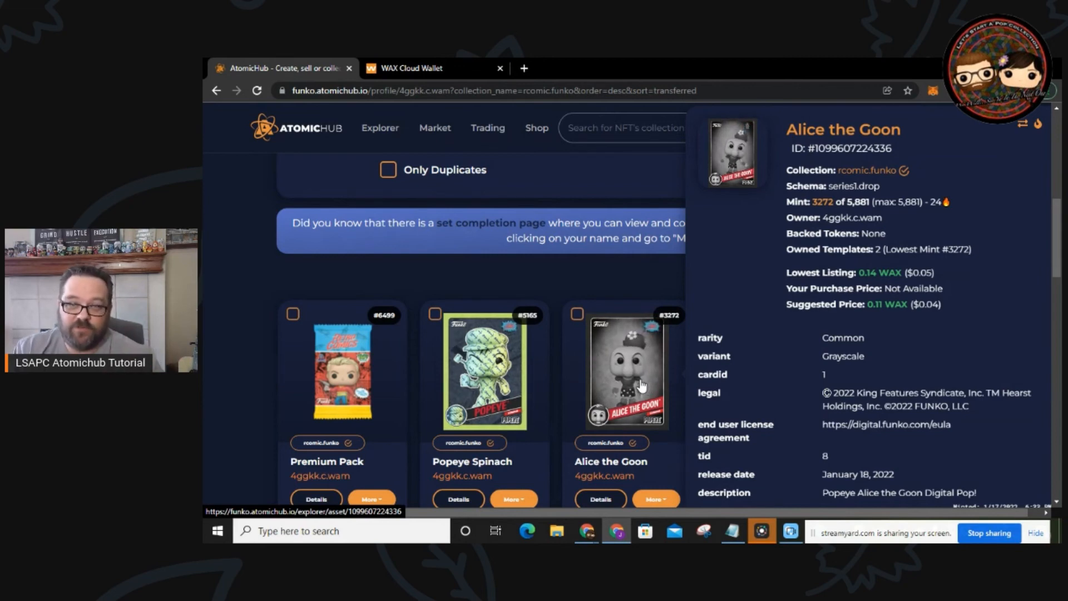
pyautogui.scroll(5, 559, 278)
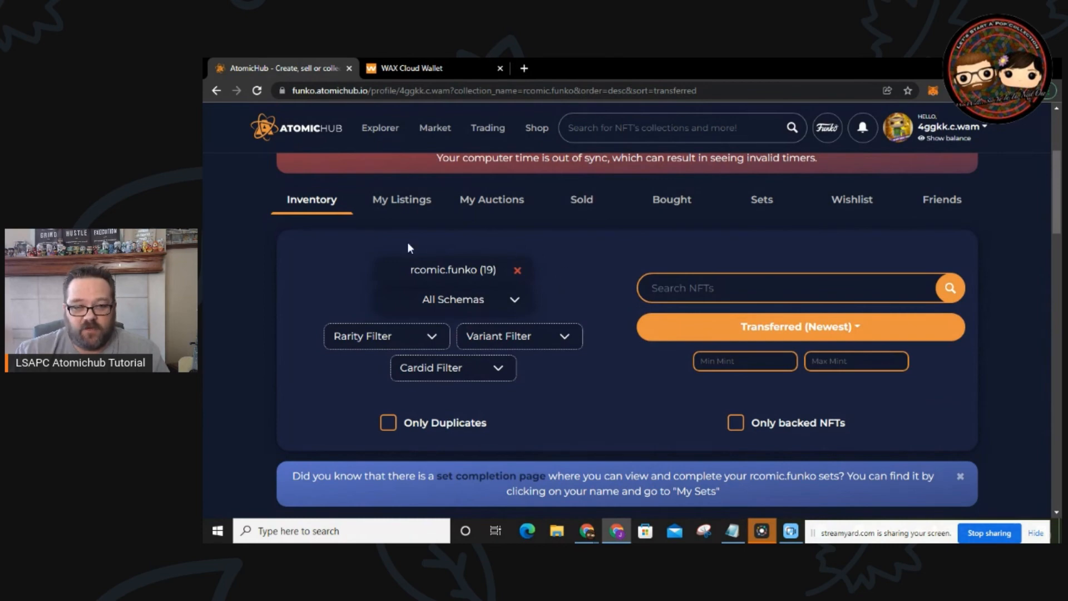
pyautogui.click(517, 272)
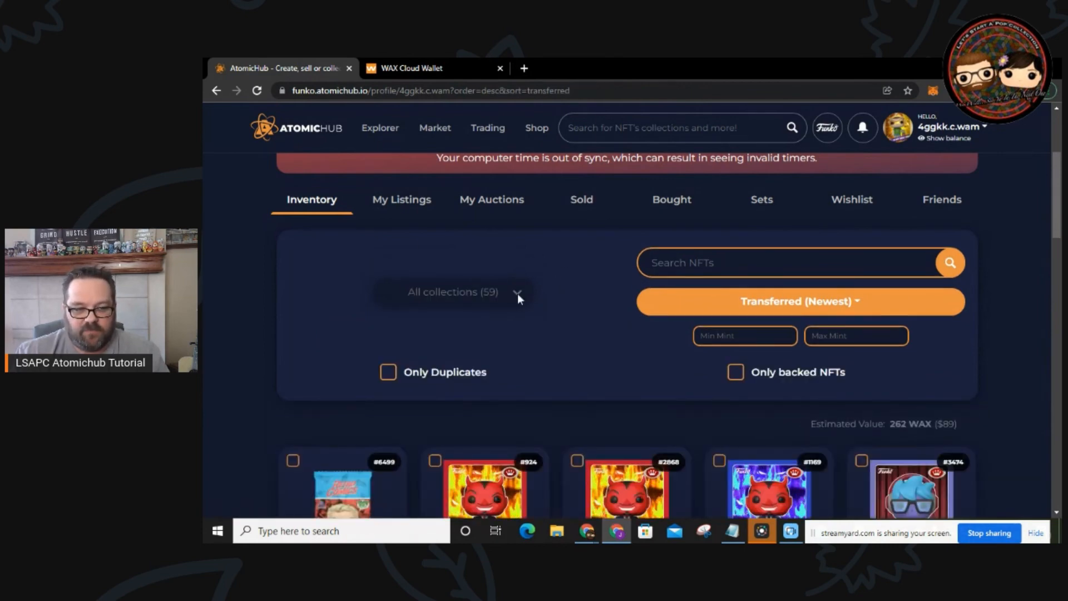
pyautogui.click(517, 292)
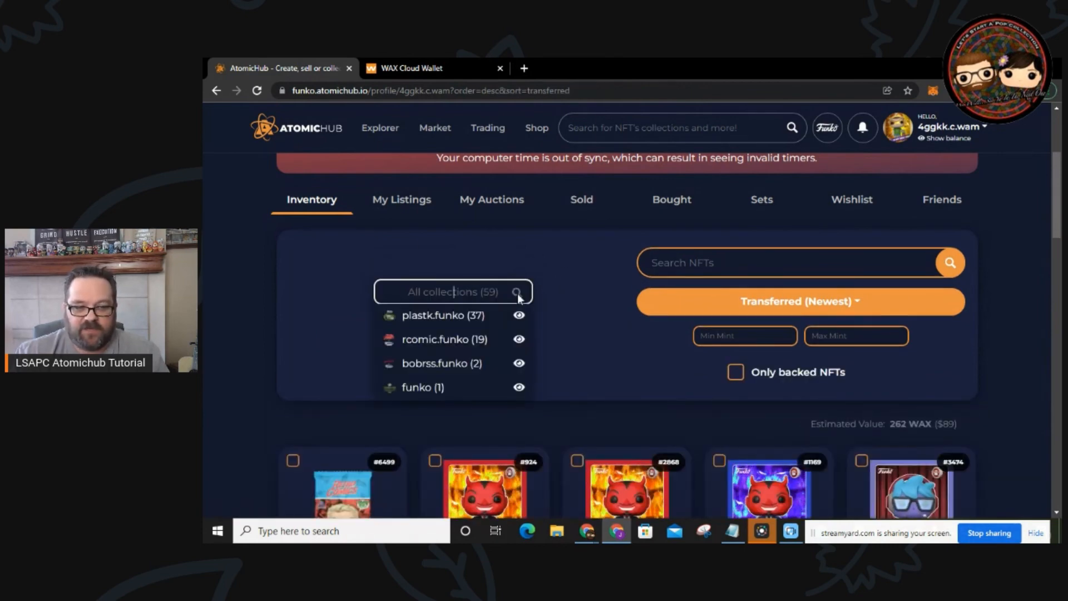
pyautogui.click(464, 317)
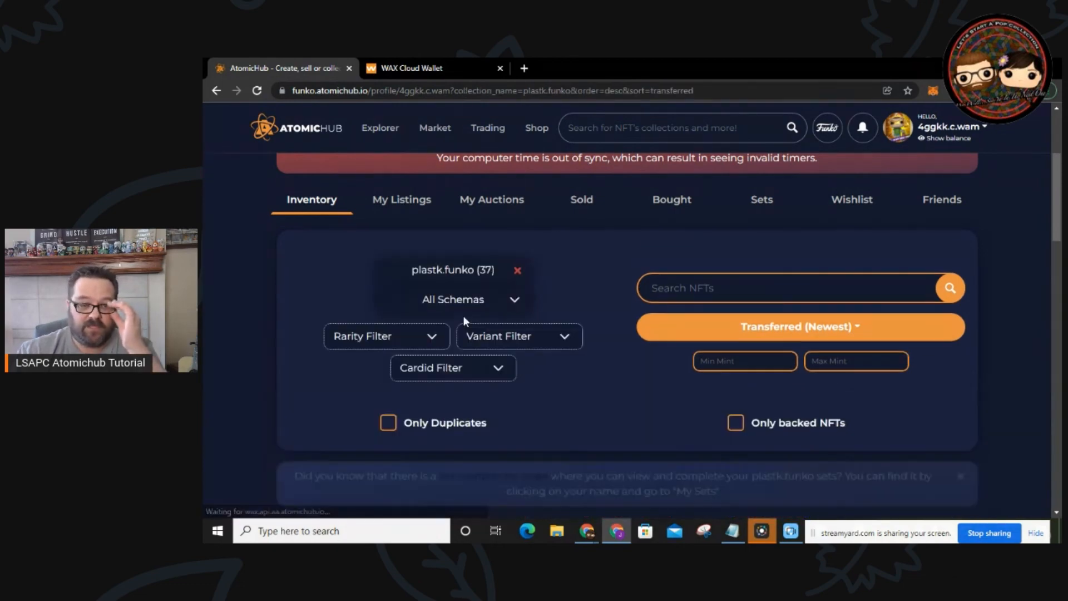
pyautogui.scroll(-10, 571, 320)
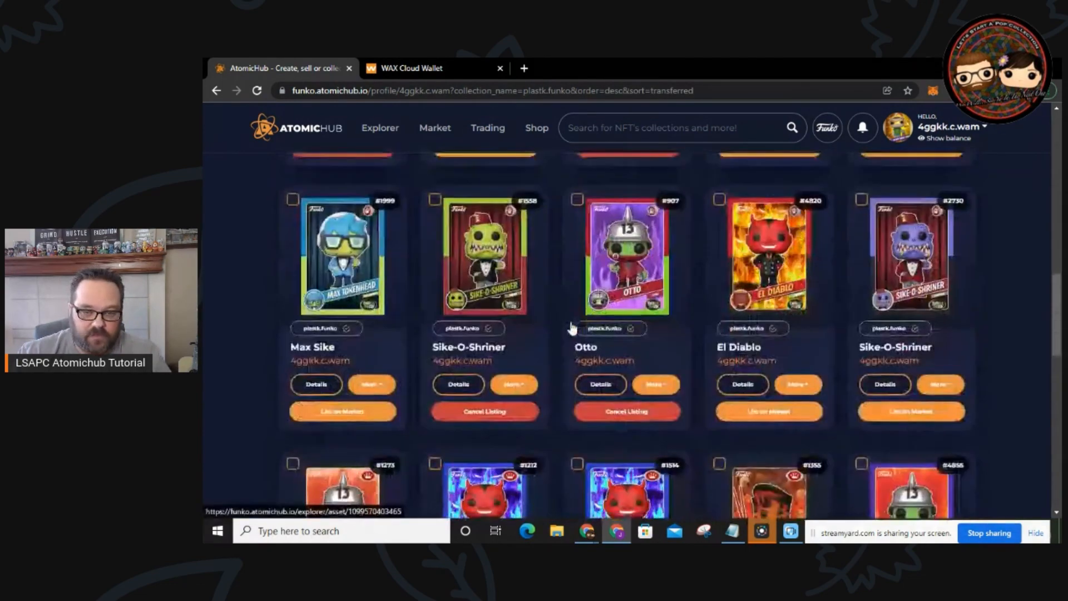
pyautogui.scroll(10, 571, 328)
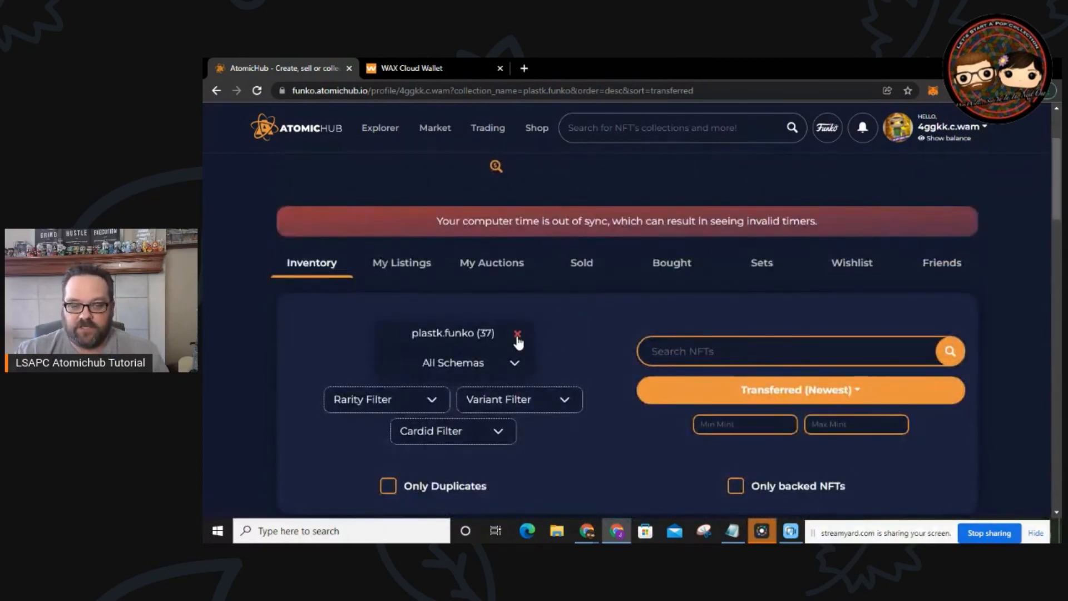
pyautogui.click(517, 335)
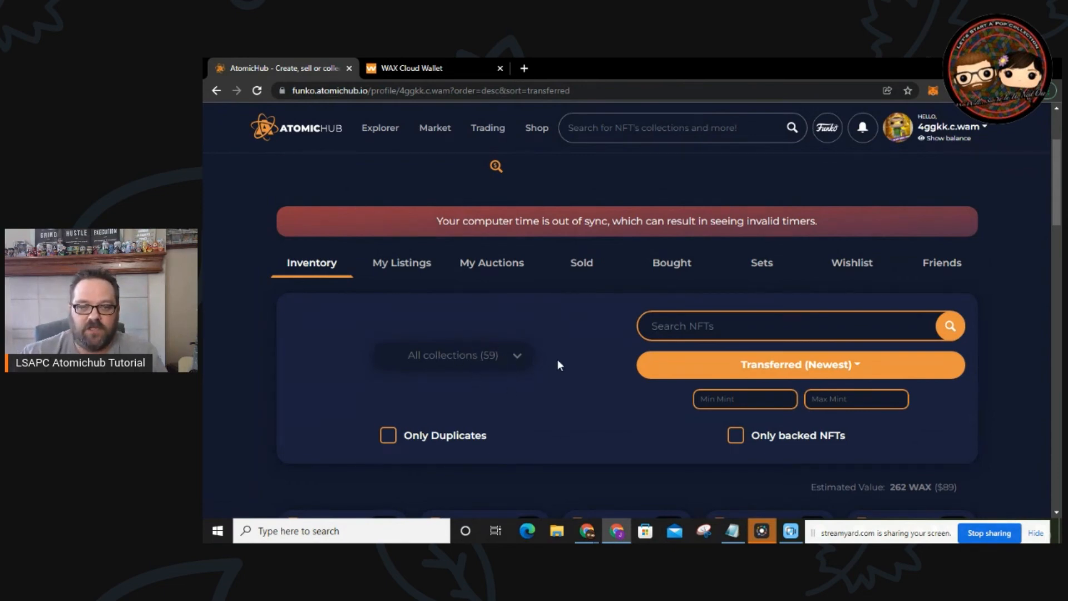
pyautogui.scroll(1, 561, 358)
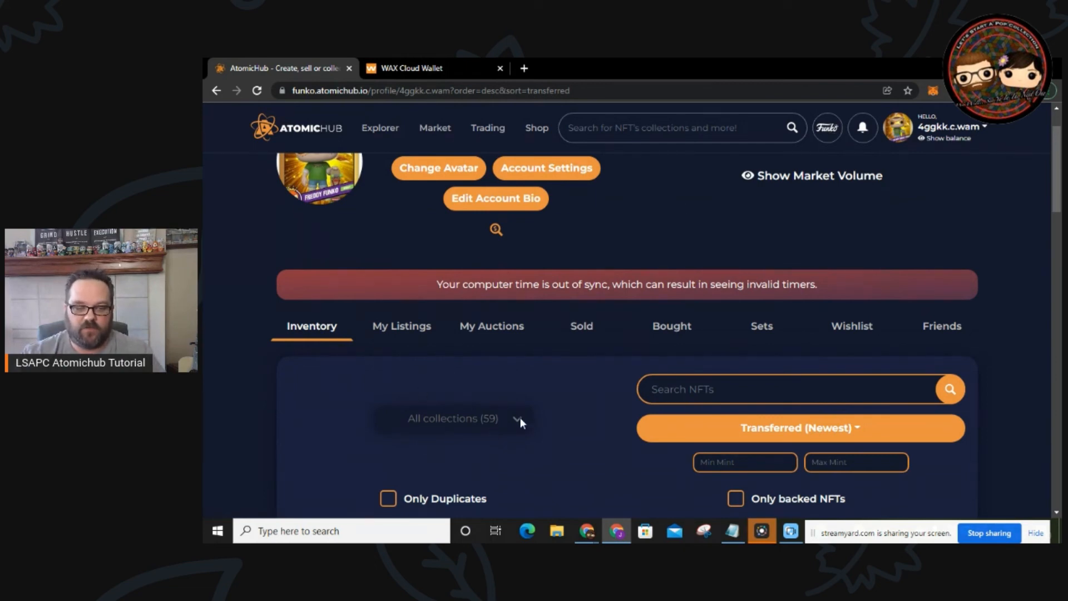
# Step: Change the brand hub from Funko to WAX Brand Collections and confirm
pyautogui.click(827, 127)
pyautogui.click(606, 183)
pyautogui.click(633, 363)
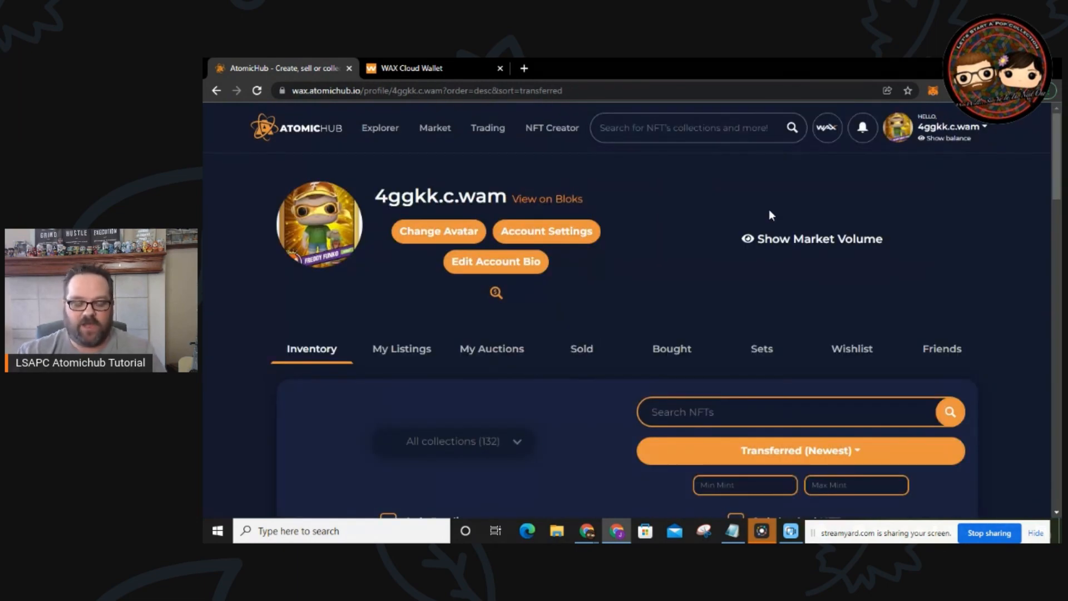
pyautogui.scroll(-2, 568, 290)
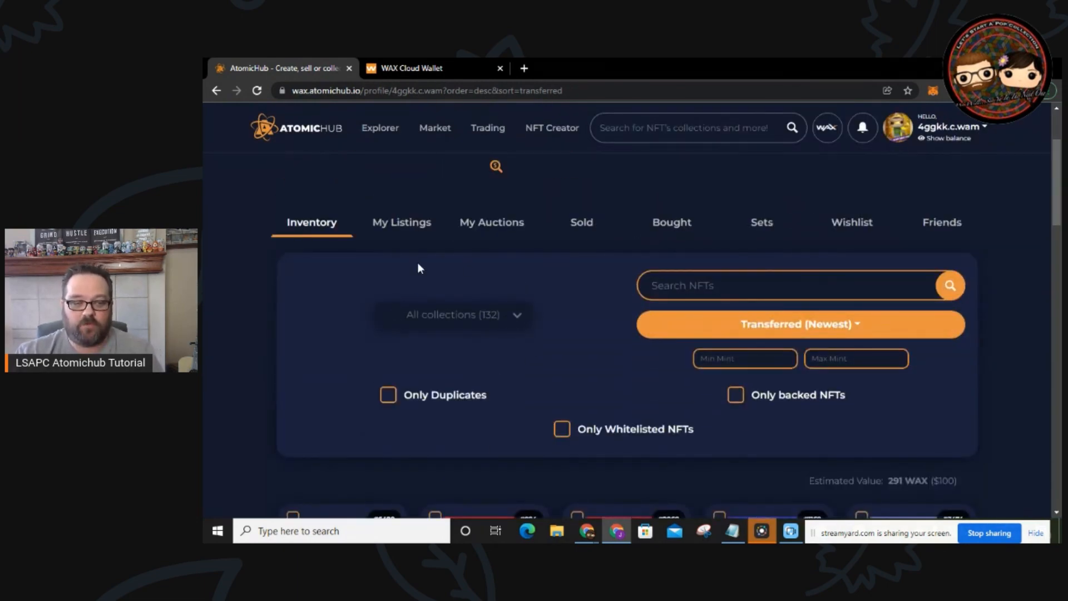